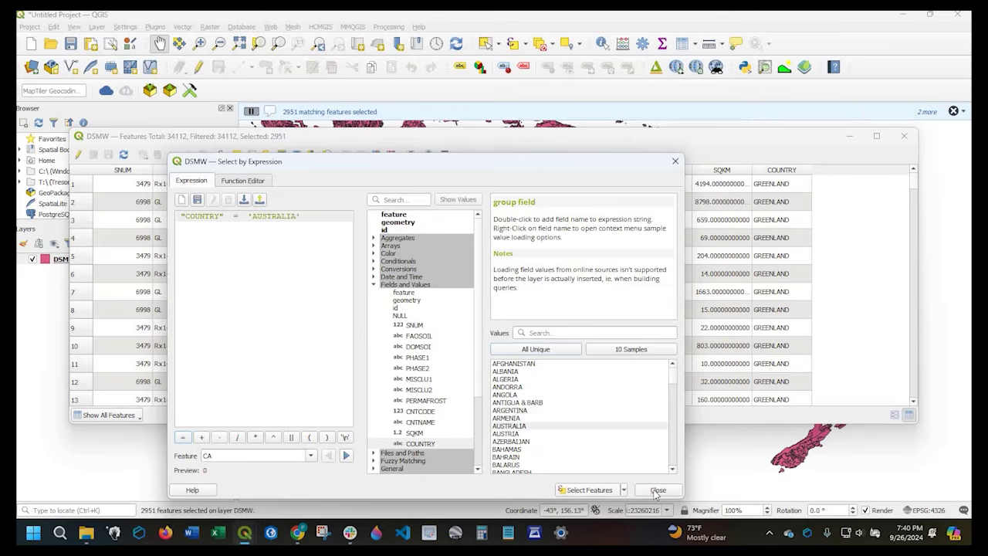
Close the Select by Expression dialog and show only the selected features in the DSMW attribute table
left_click(658, 491)
left_click(108, 415)
left_click(132, 334)
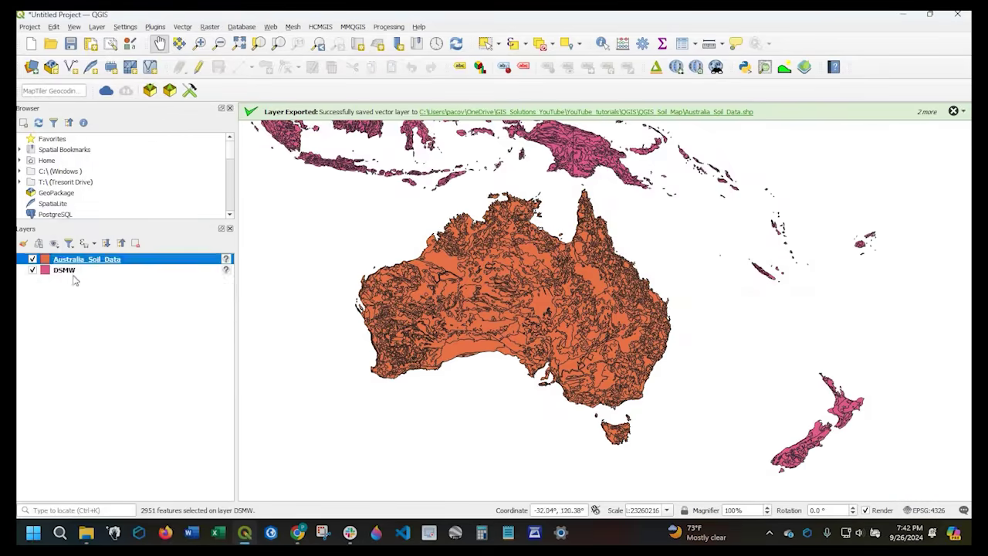
Remove the DSMW layer from the project and open the properties of the Australia_Soil_Data layer
right_click(73, 274)
left_click(111, 393)
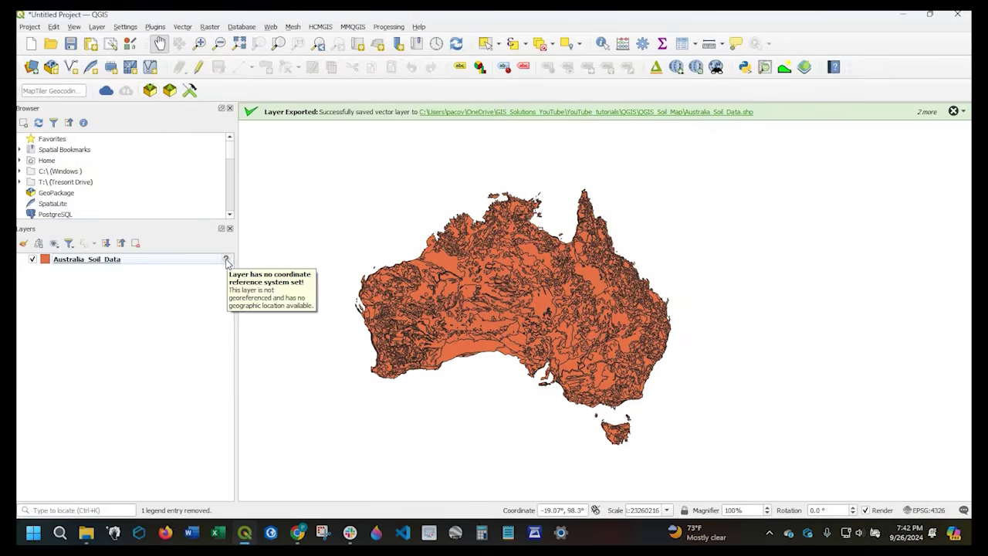
double_click(87, 259)
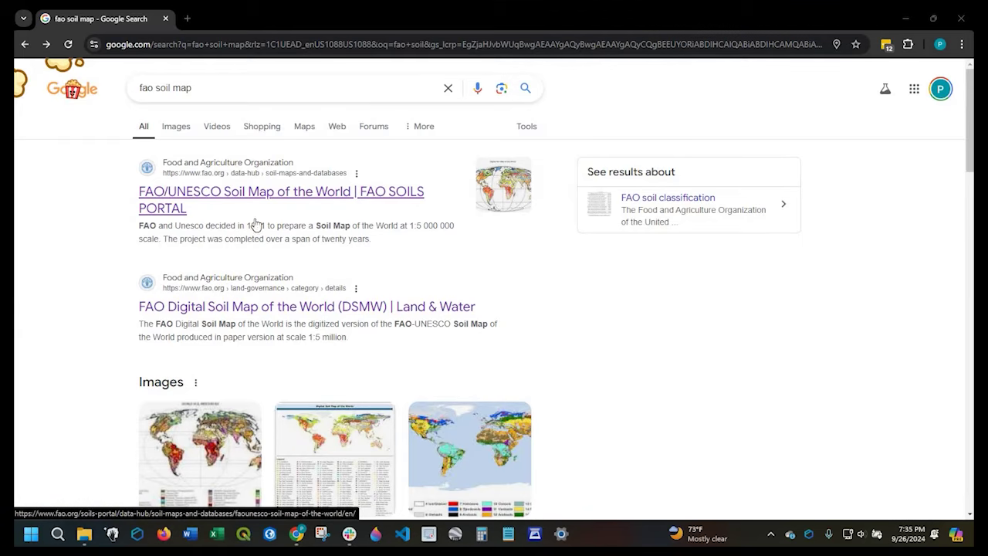
Open the FAO/UNESCO Soil Map of the World search result and review the table of reports and maps by region
left_click(294, 201)
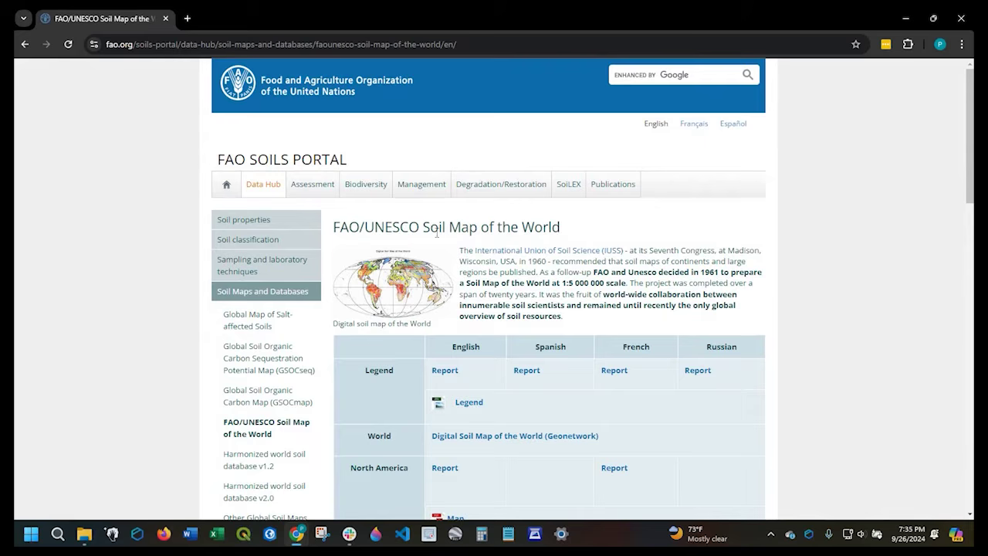
scroll(499, 239, "down", 1)
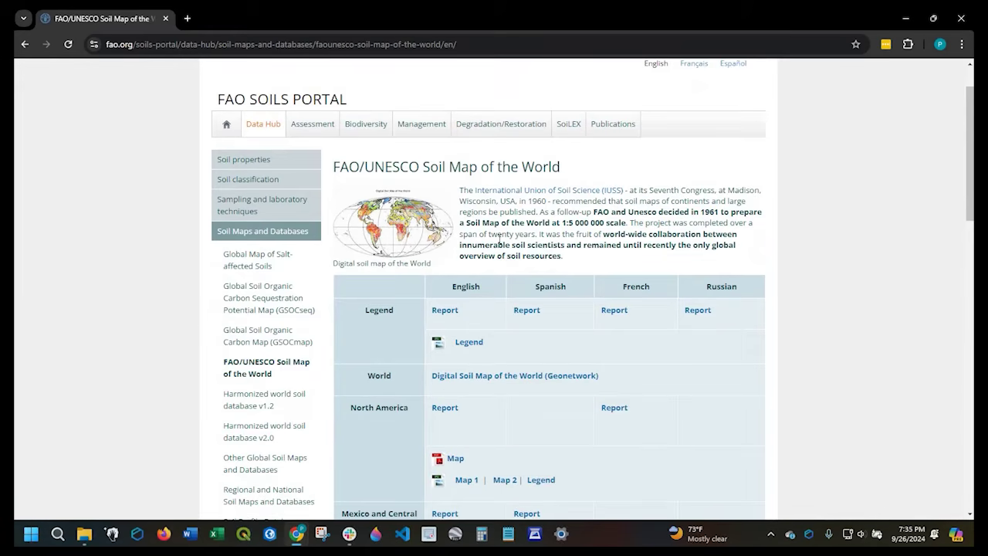
scroll(410, 231, "down", 2)
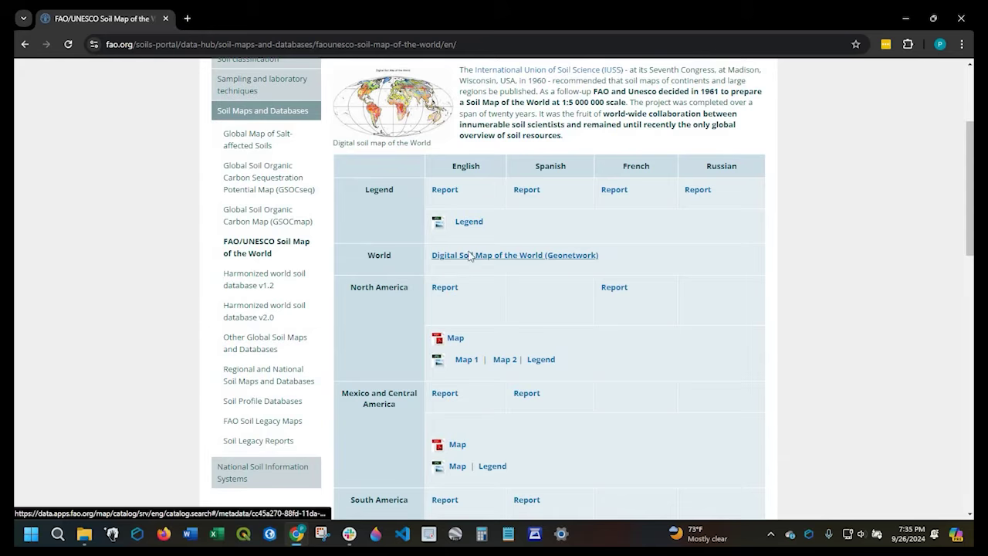
scroll(401, 267, "down", 1)
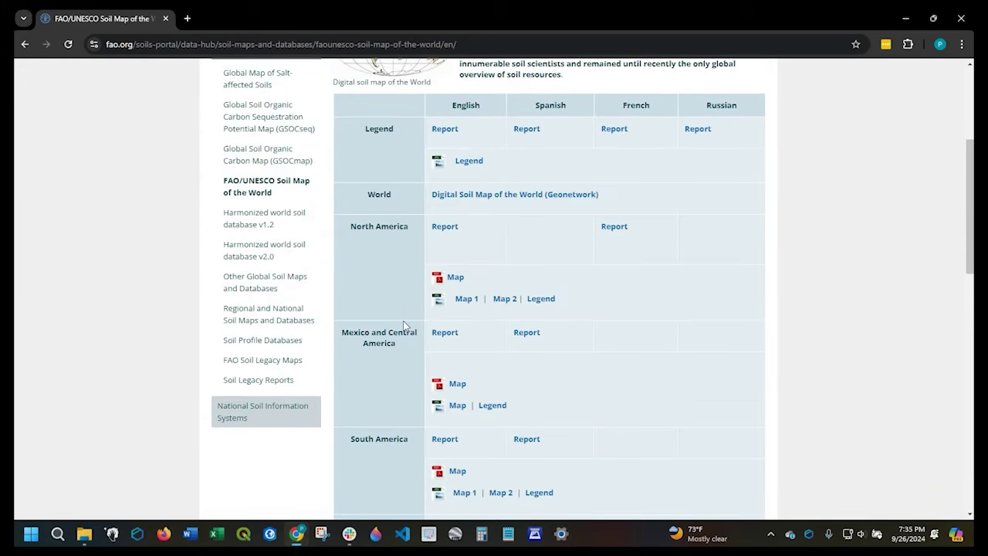
scroll(403, 340, "down", 2)
scroll(395, 378, "down", 2)
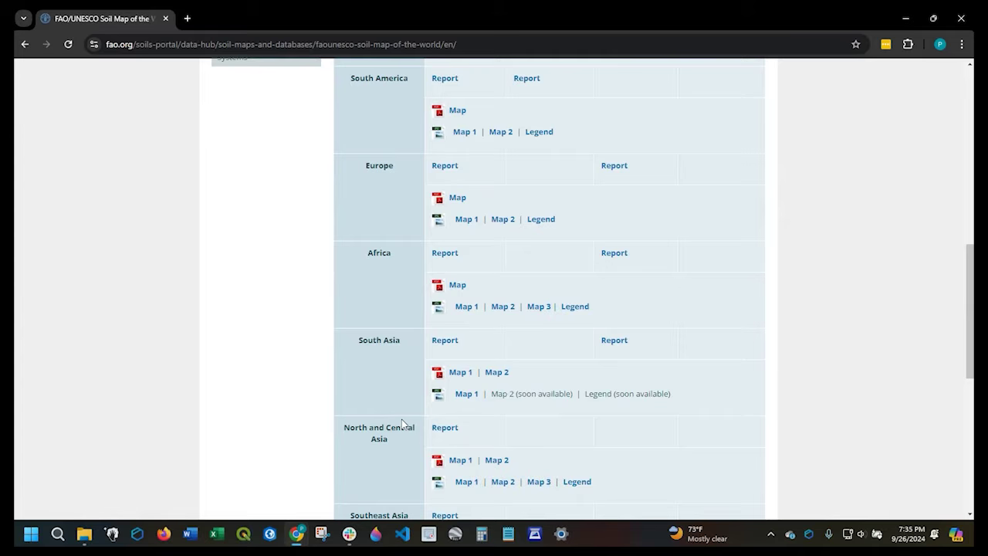
scroll(401, 420, "down", 2)
scroll(402, 423, "down", 2)
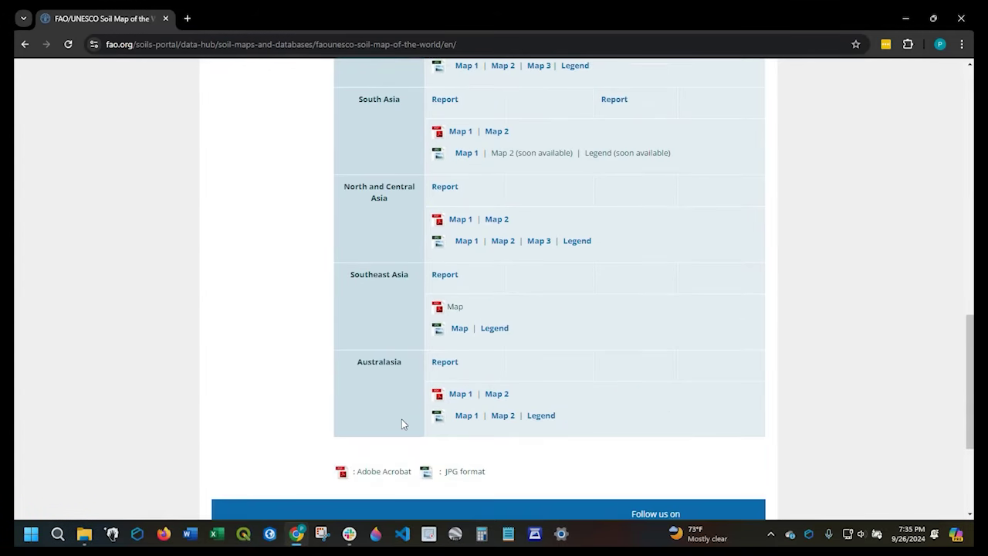
scroll(402, 423, "up", 4)
scroll(401, 424, "up", 6)
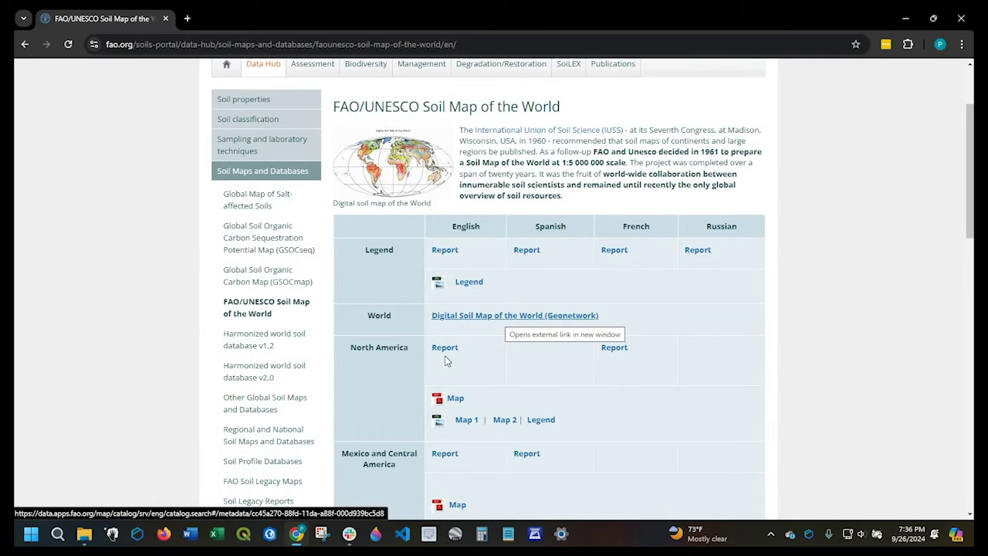
scroll(460, 332, "down", 3)
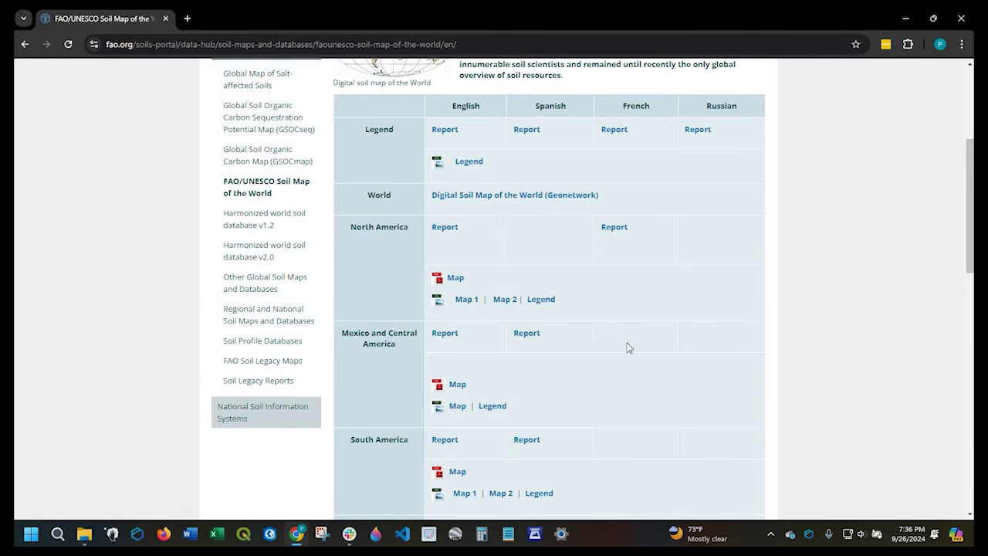
scroll(505, 348, "up", 2)
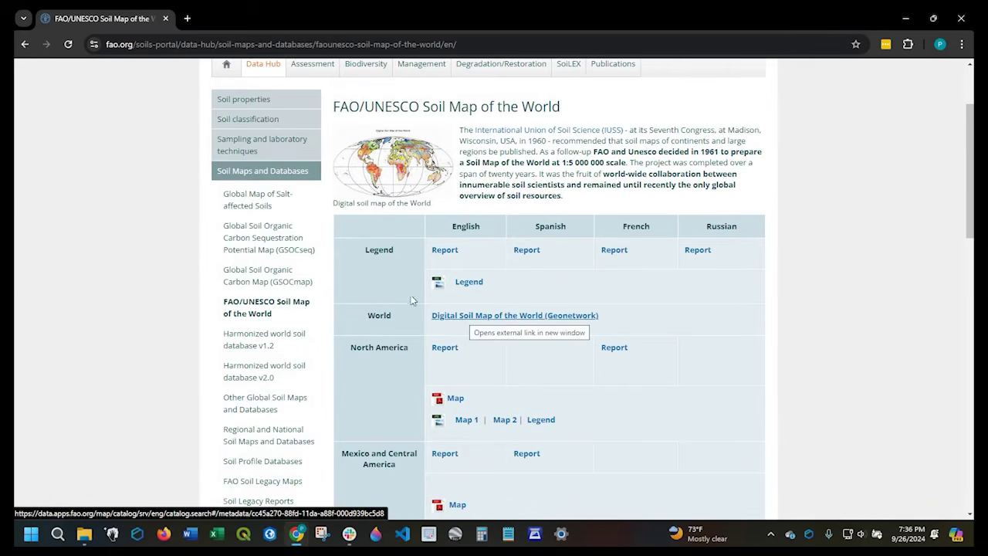
Open the Digital Soil Map of the World (Geonetwork) record and follow its source dataset section to the Digital Soil Map of the World record
left_click(464, 315)
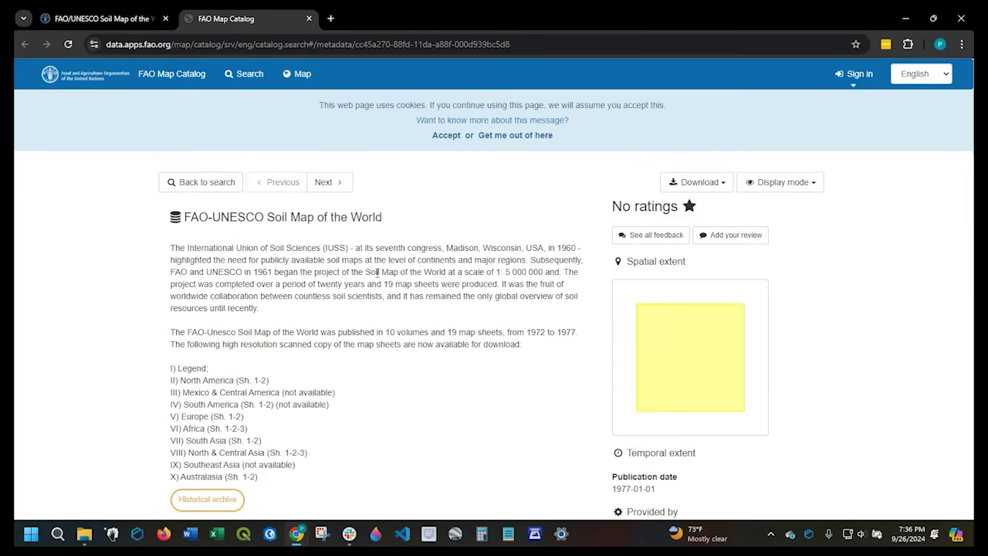
scroll(377, 278, "down", 2)
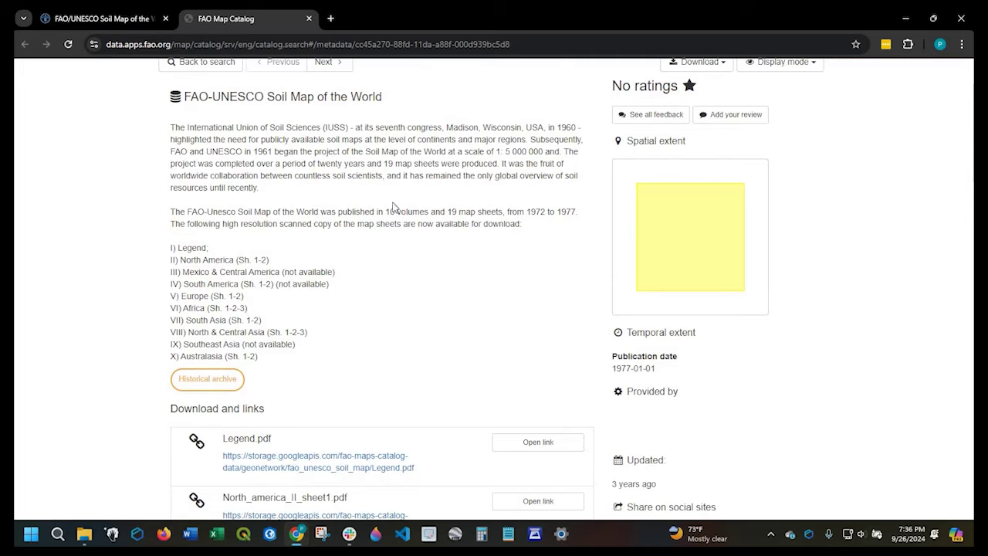
scroll(312, 301, "down", 3)
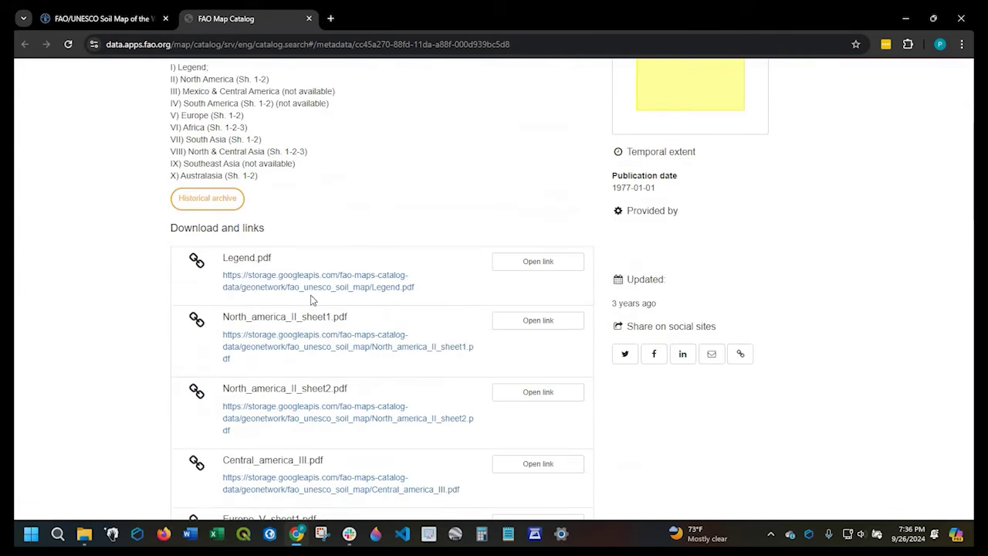
scroll(358, 329, "down", 1)
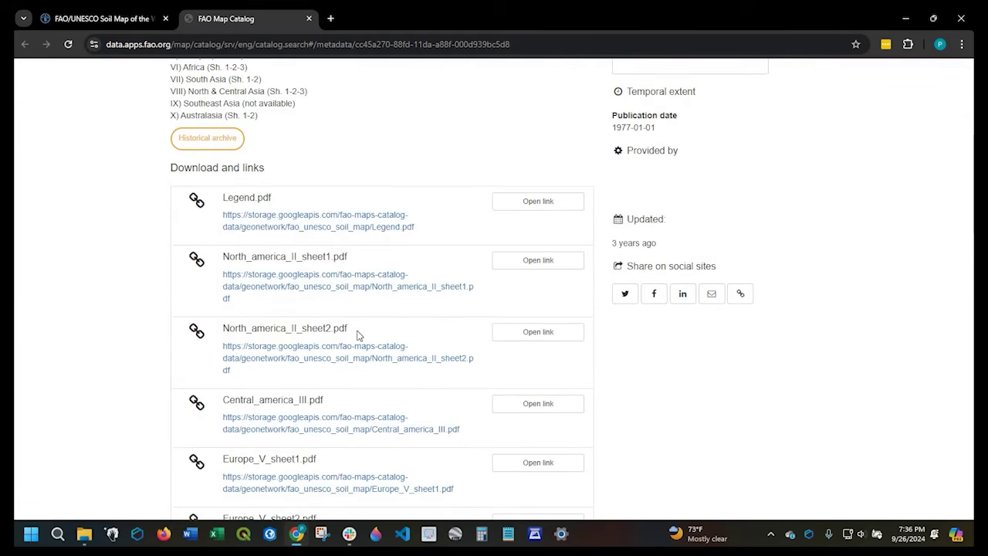
scroll(249, 175, "down", 1)
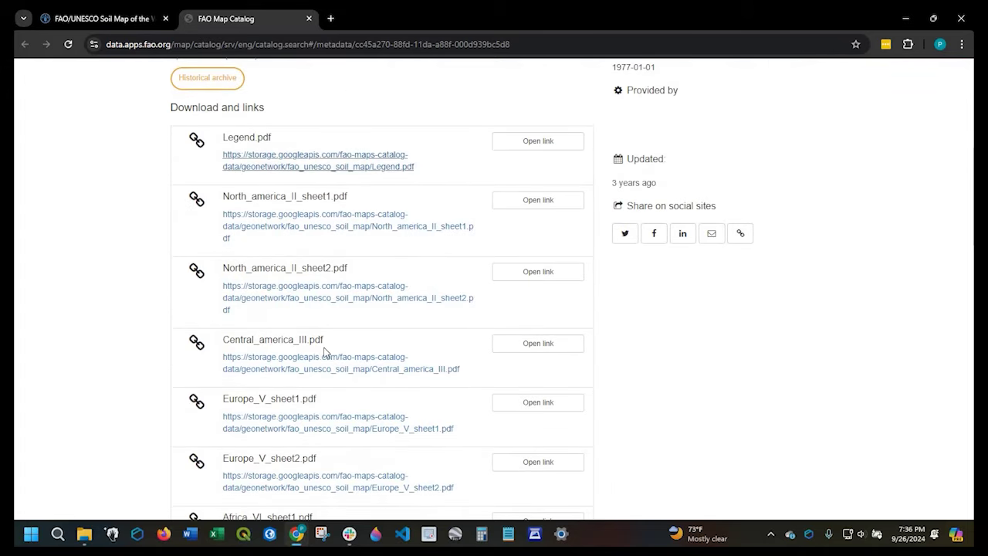
scroll(301, 317, "down", 2)
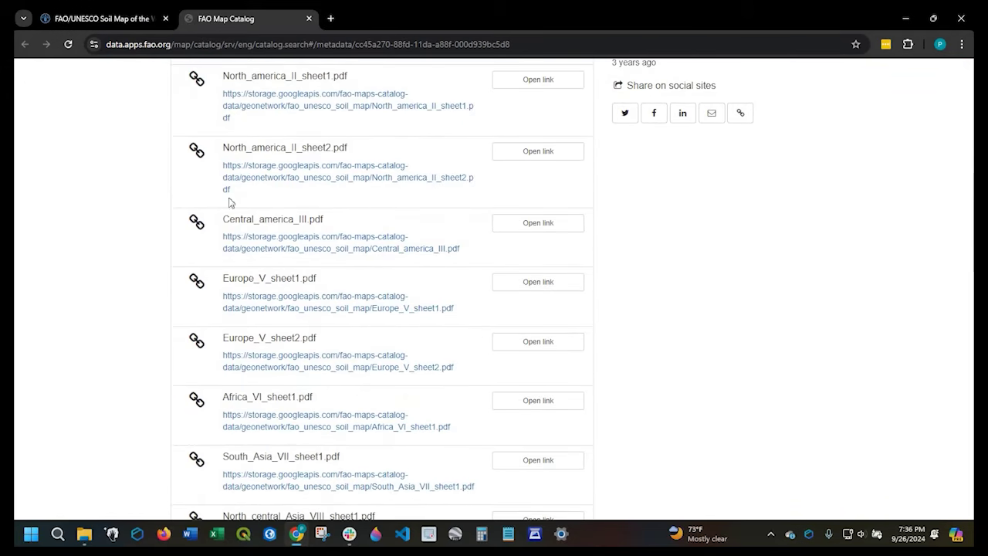
scroll(324, 324, "down", 3)
scroll(355, 247, "down", 3)
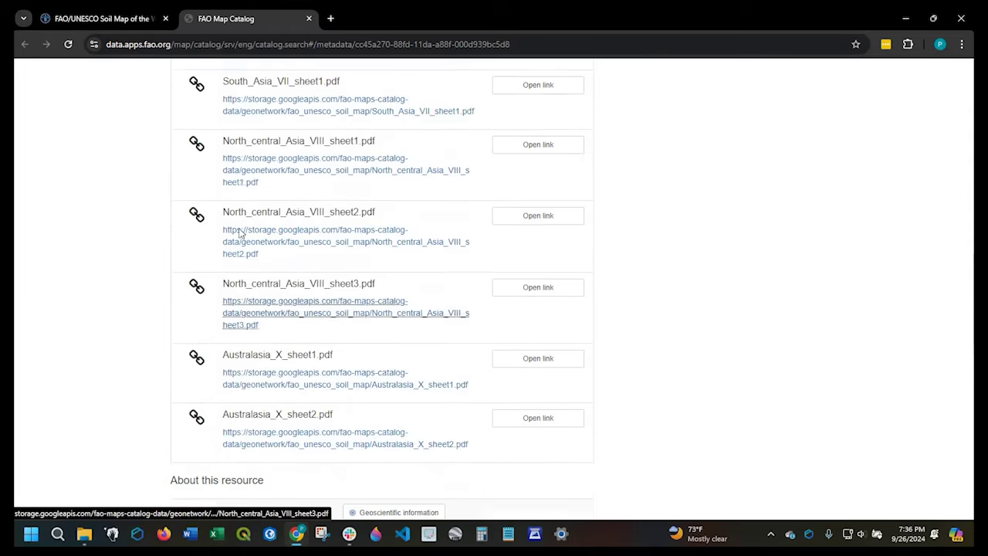
scroll(227, 221, "down", 3)
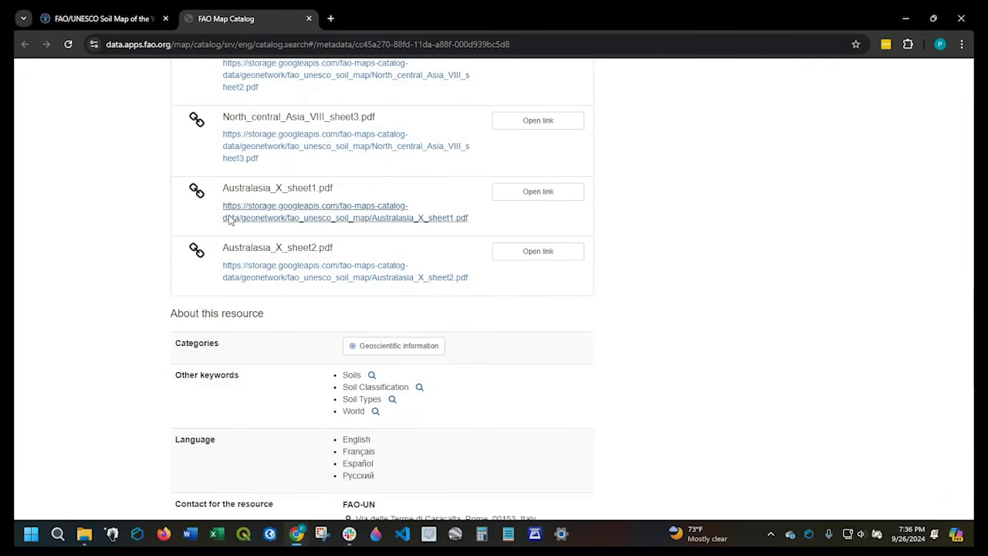
scroll(229, 218, "down", 4)
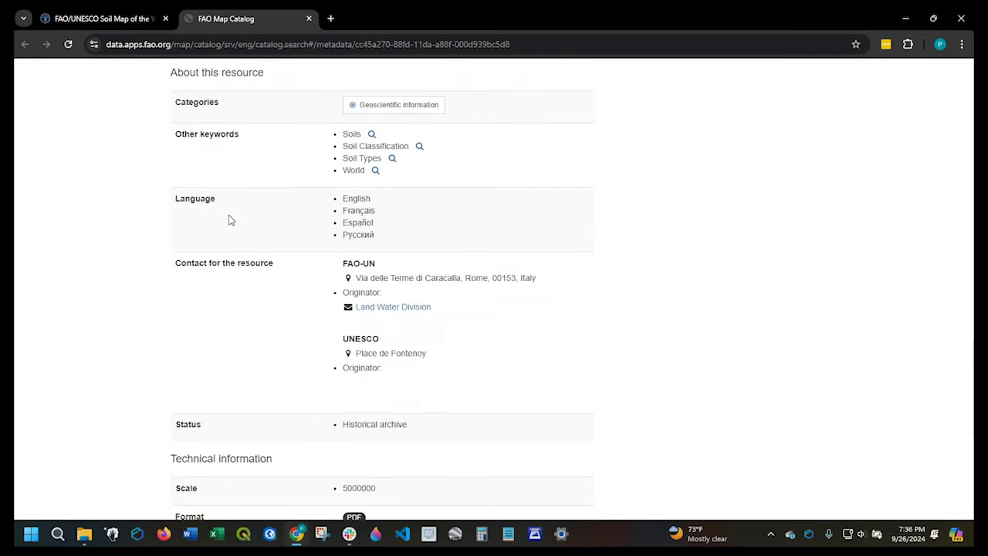
scroll(235, 240, "down", 3)
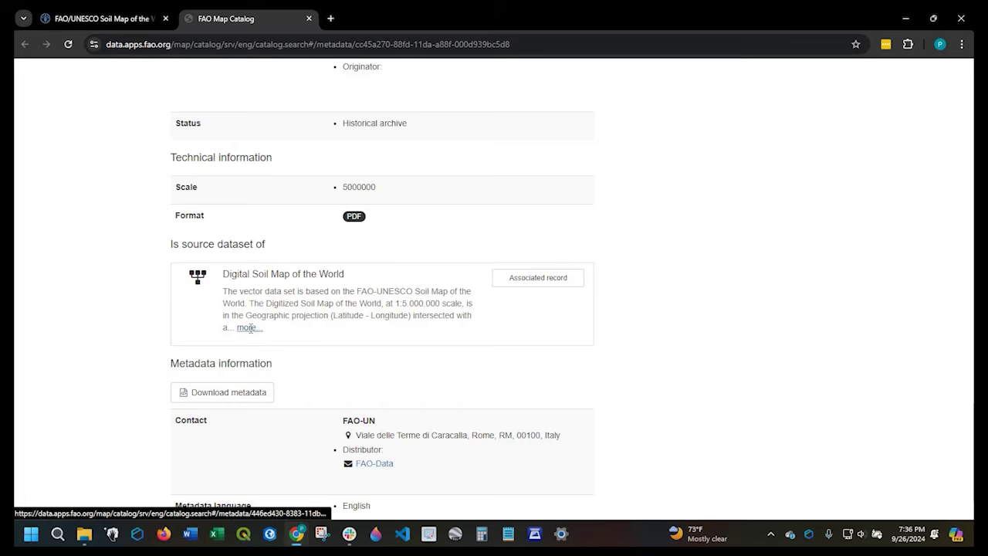
left_click(249, 328)
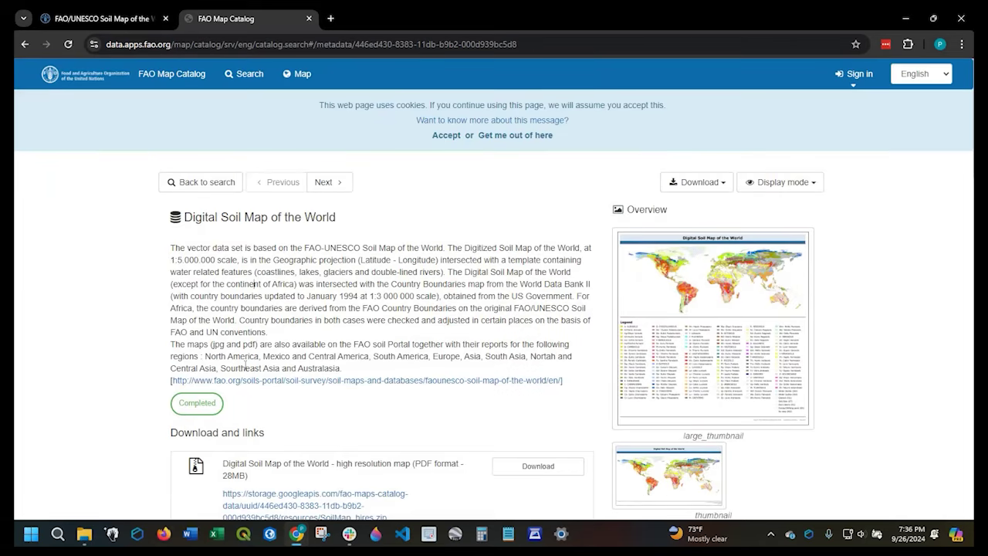
Download the Digital Soil Map of the World in ESRI shapefile format
scroll(378, 363, "down", 3)
scroll(377, 412, "down", 1)
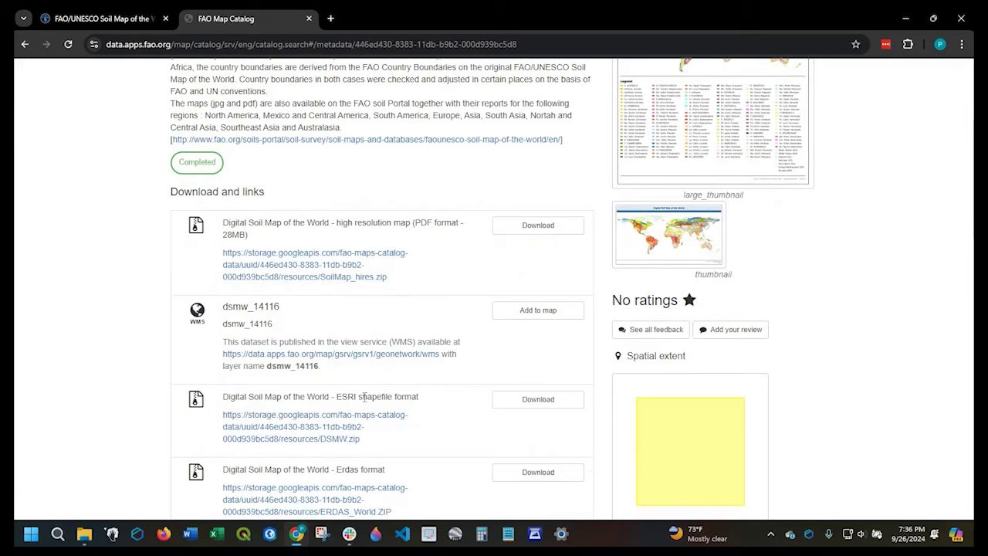
left_click_drag(360, 396, 414, 394)
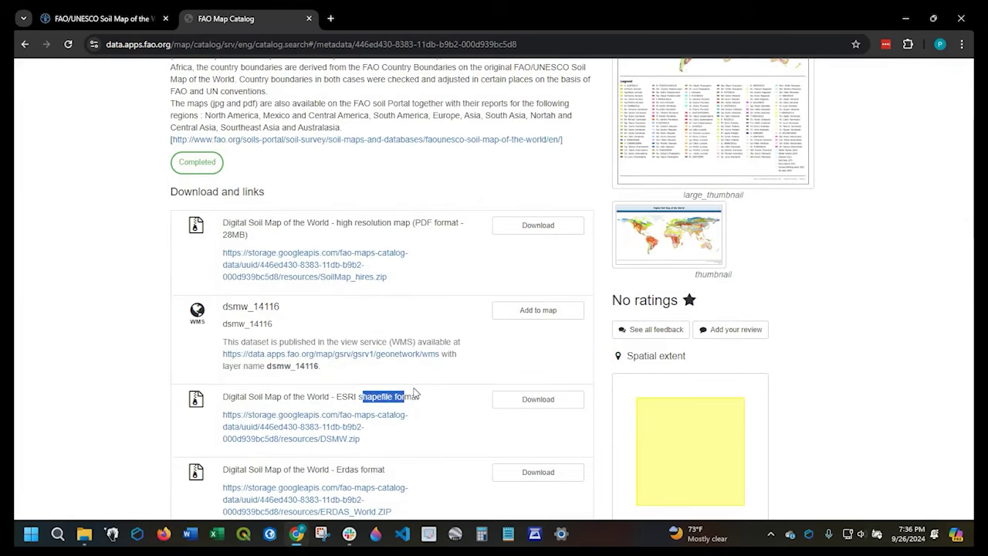
scroll(390, 361, "down", 1)
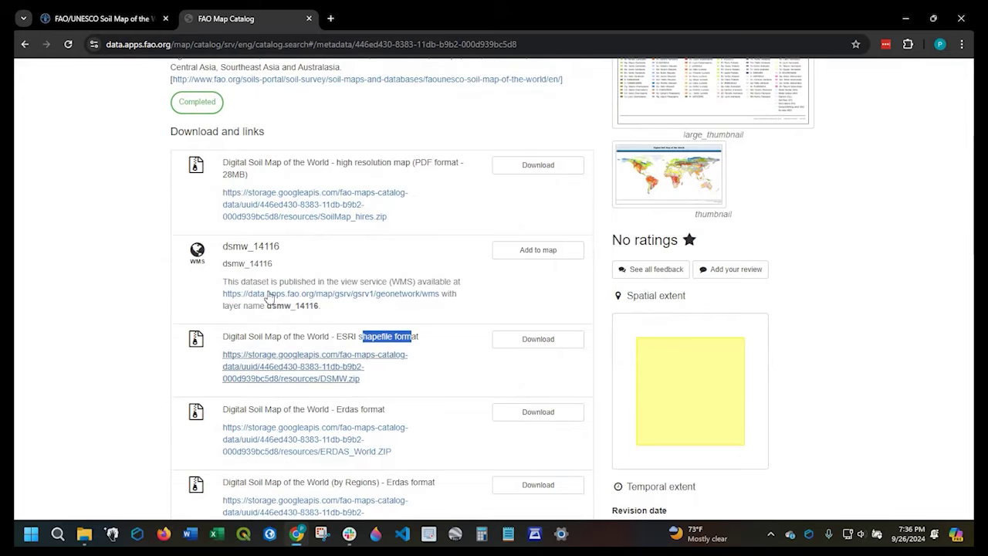
left_click(534, 342)
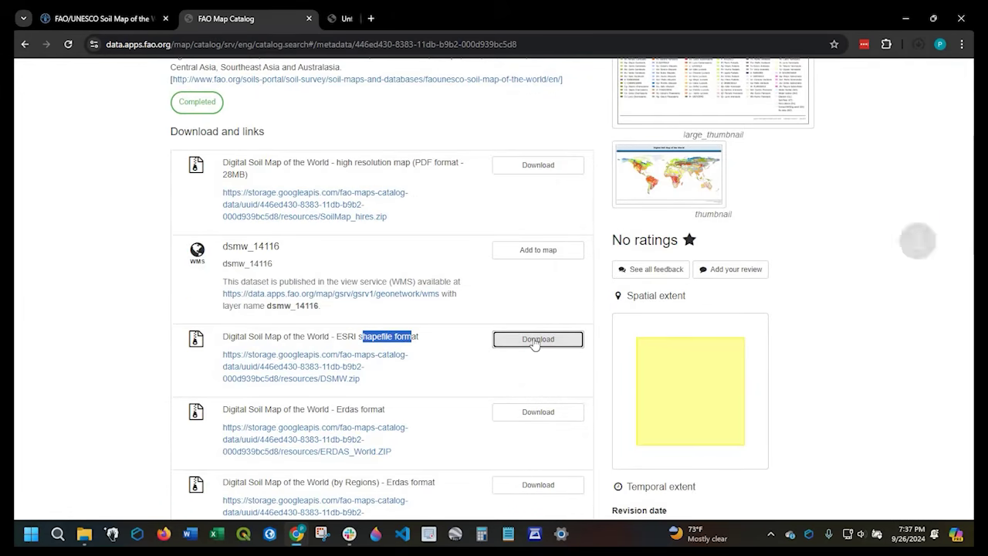
Extract the downloaded DSMW zip archive into a DSMW folder inside Downloads
left_click(90, 535)
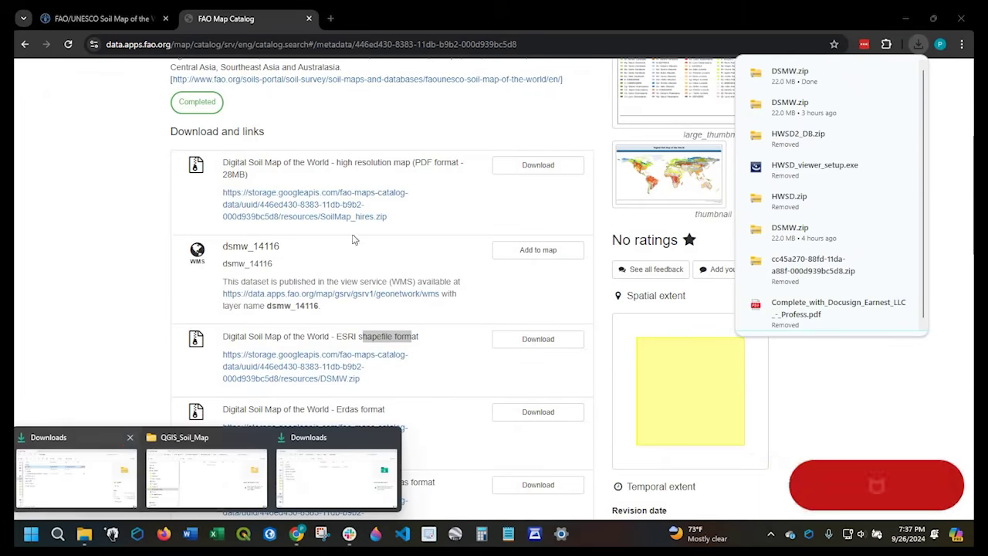
left_click(337, 473)
left_click(163, 224)
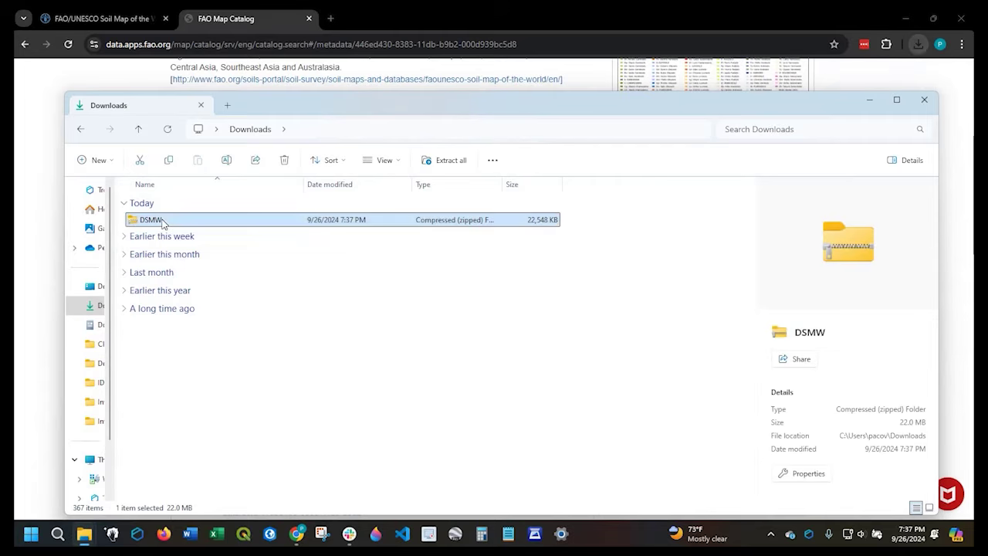
right_click(163, 223)
left_click(222, 263)
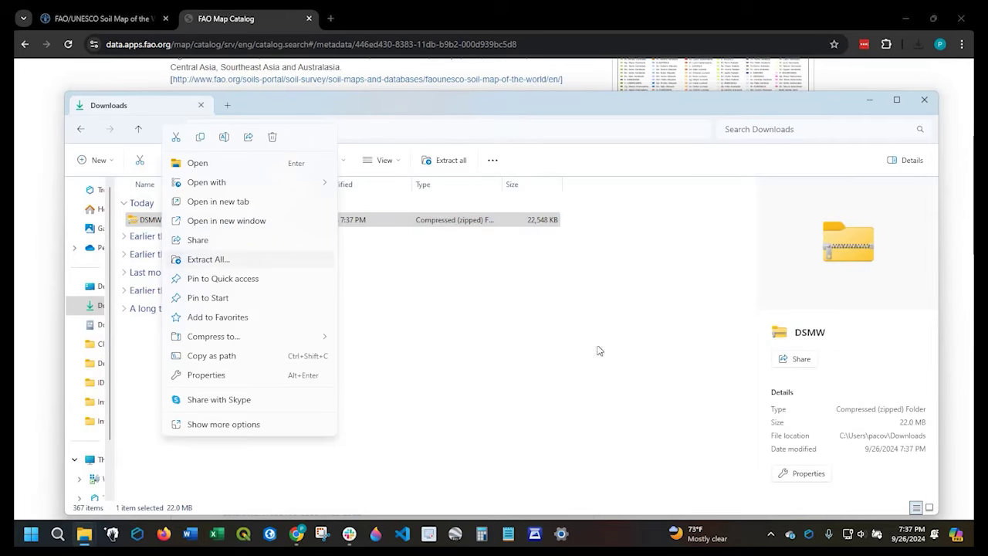
left_click(603, 399)
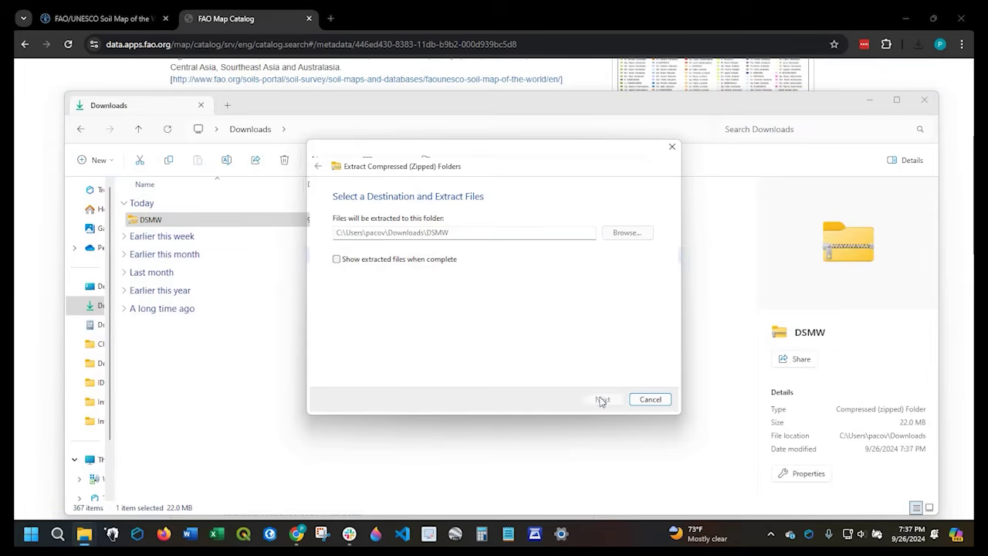
Switch to QGIS and start adding a vector layer, opening the file browser for its source dataset
left_click(244, 534)
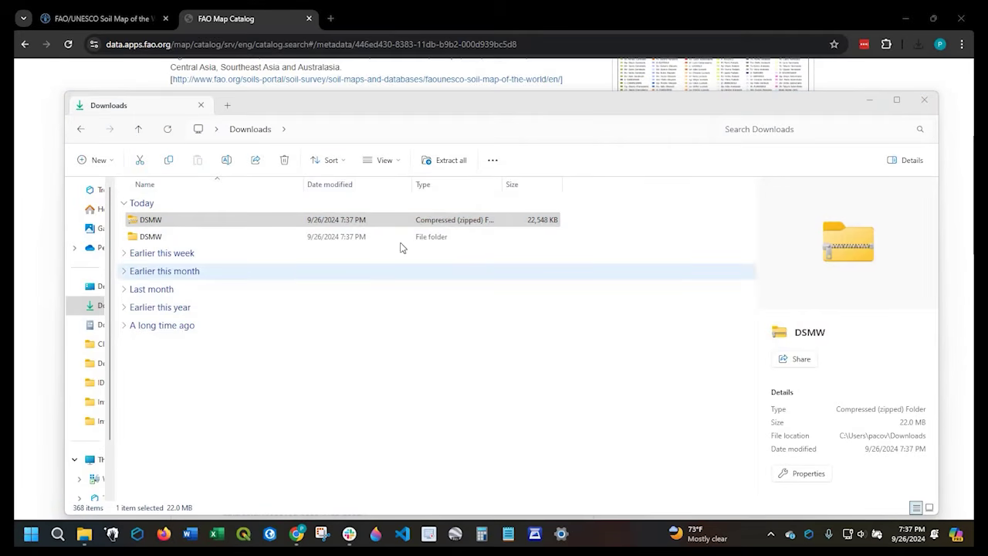
left_click(174, 221)
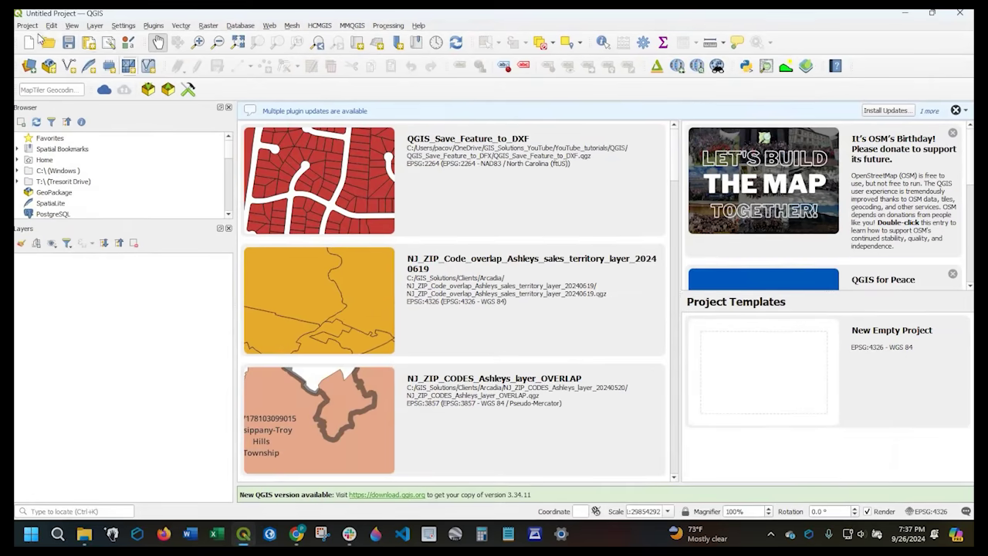
left_click(94, 25)
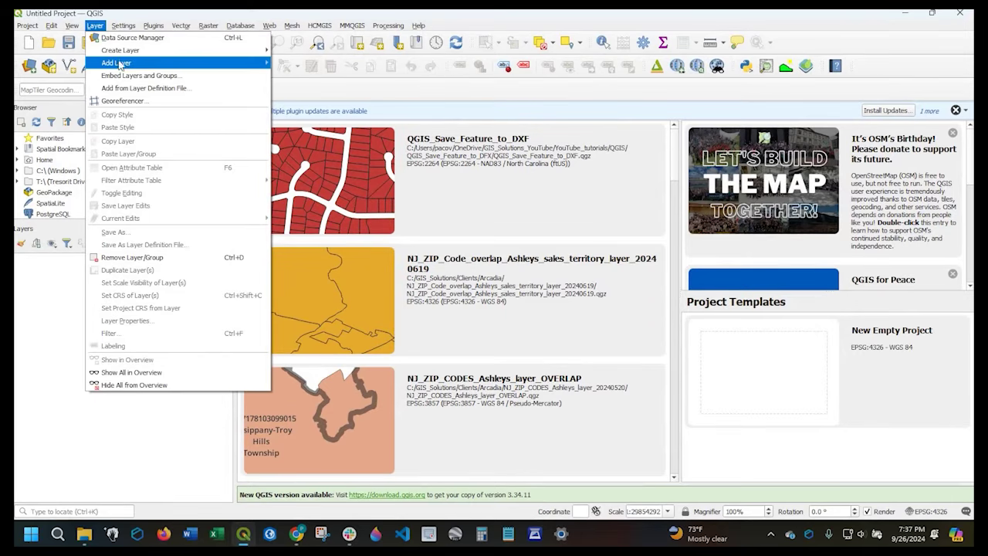
mouse_move(268, 65)
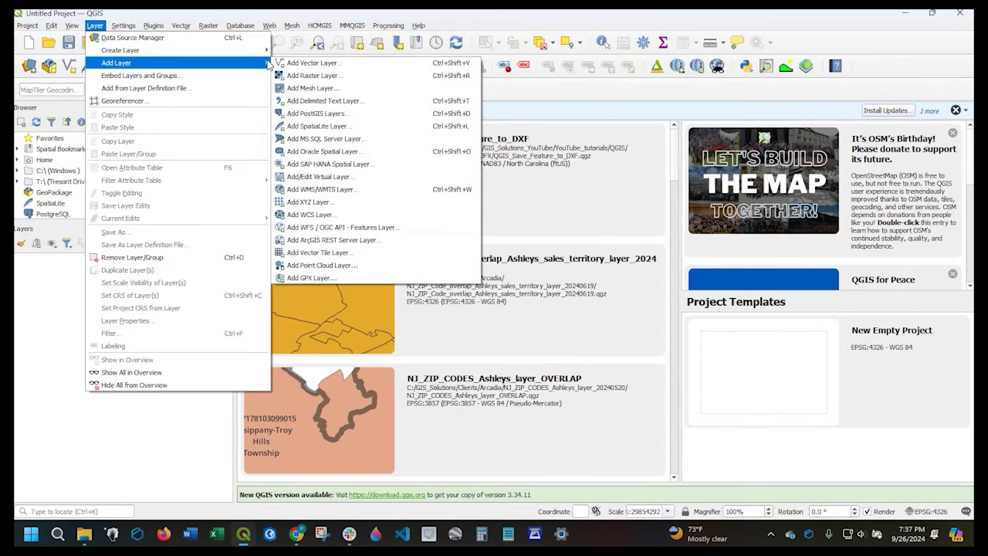
left_click(342, 65)
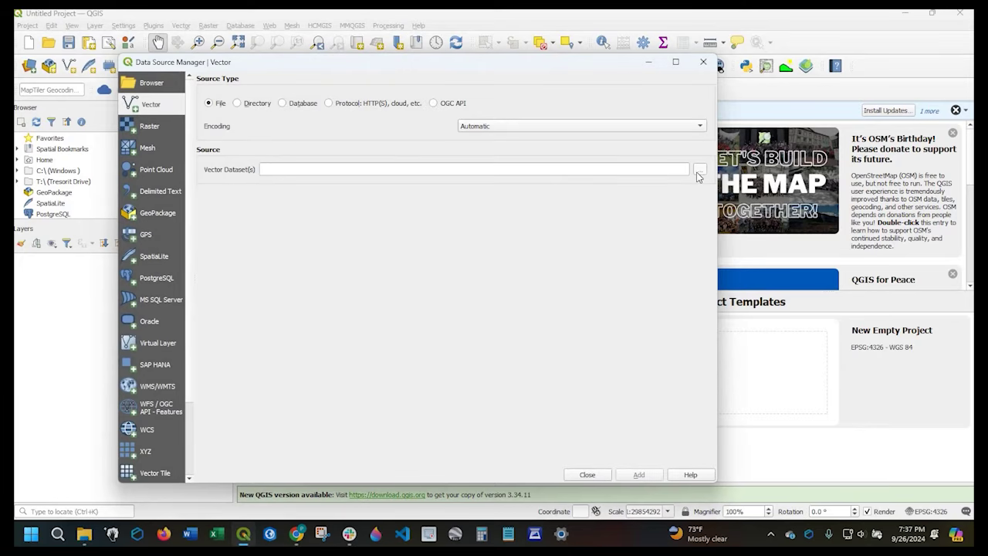
left_click(699, 170)
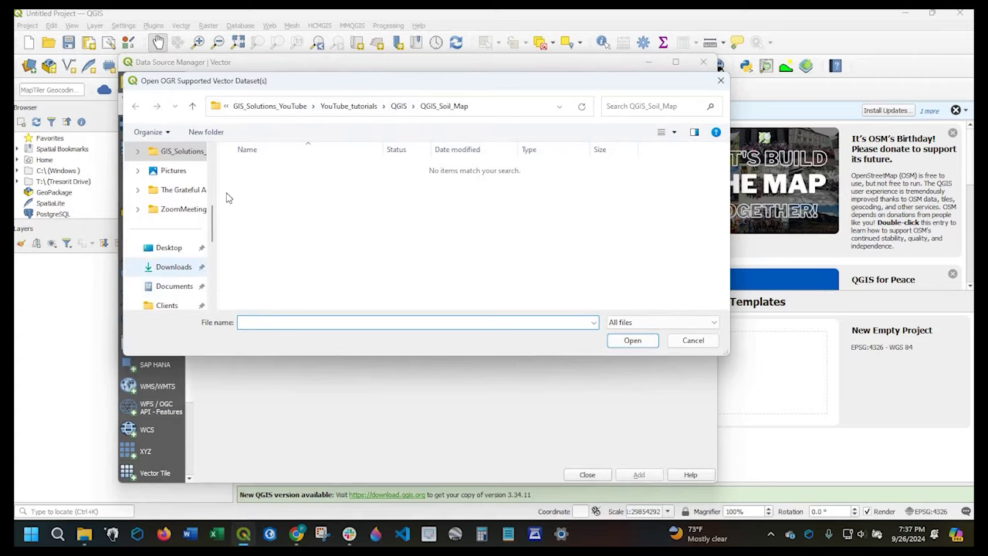
Choose DSMW.shp from the DSMW folder in Downloads as the vector dataset and add it to the map
left_click(173, 266)
double_click(259, 186)
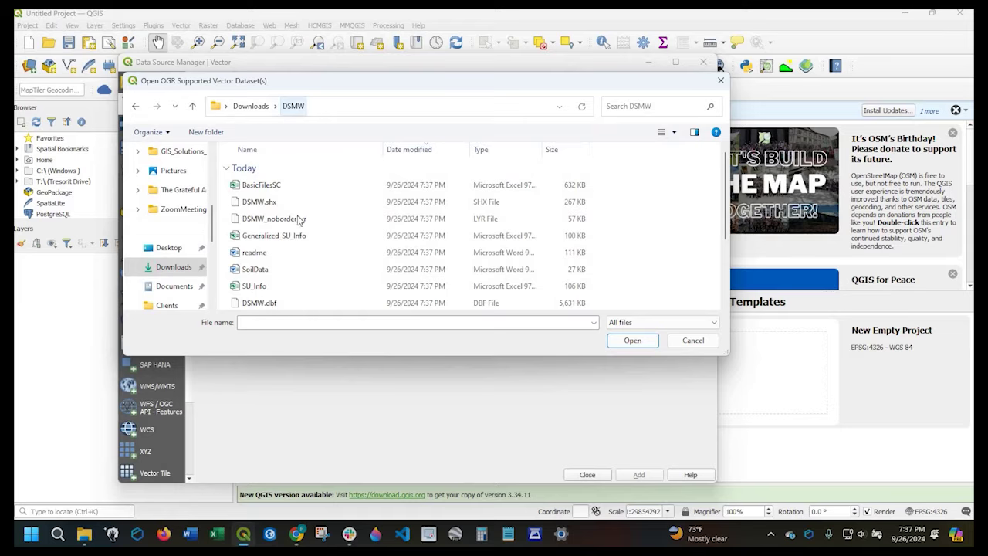
left_click(481, 149)
scroll(483, 207, "down", 1)
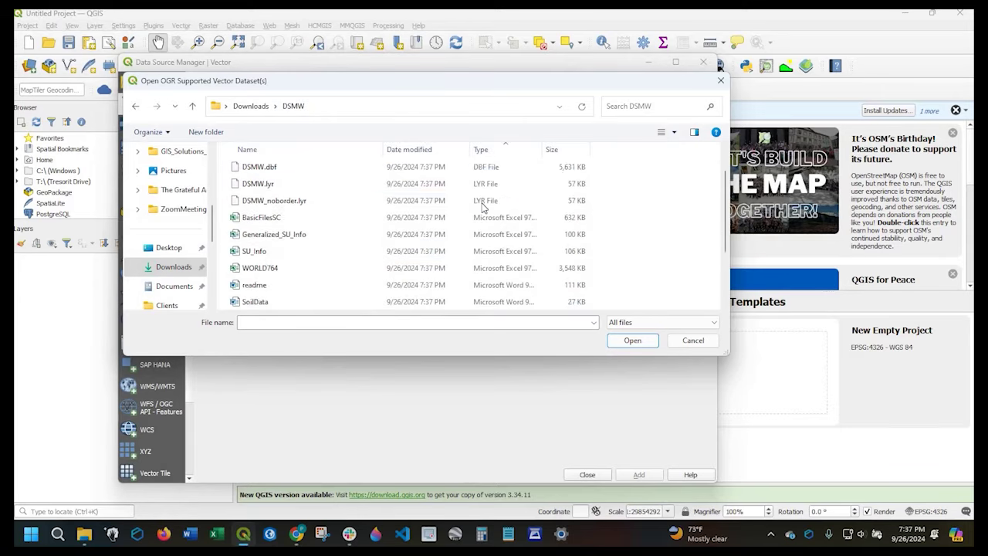
scroll(486, 224, "down", 1)
scroll(502, 257, "up", 2)
scroll(491, 279, "down", 1)
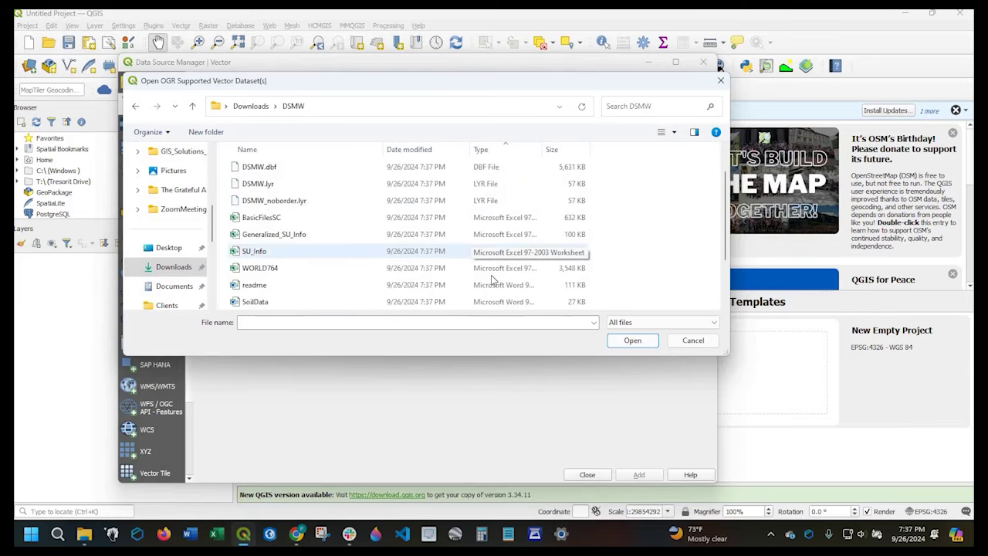
scroll(492, 280, "down", 2)
left_click(258, 269)
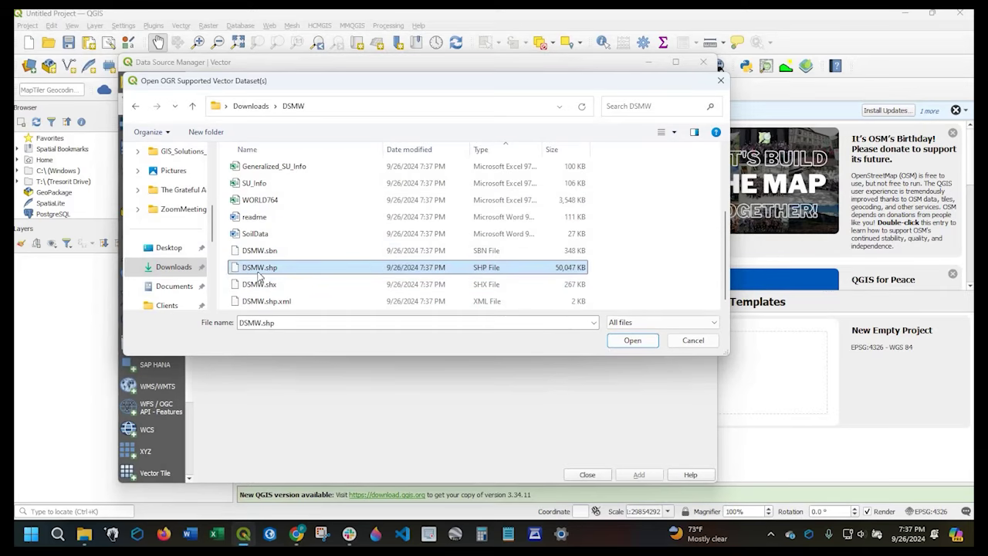
left_click(629, 343)
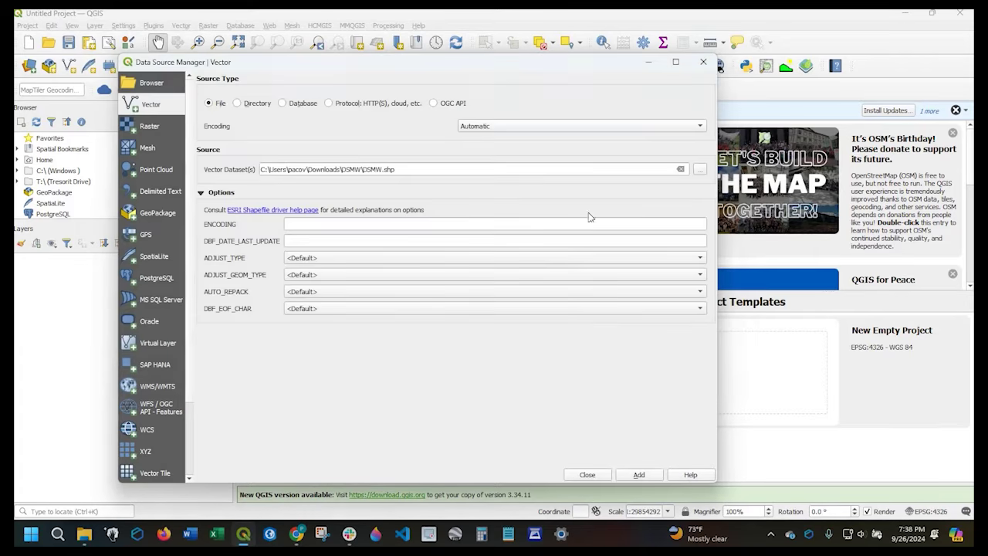
left_click(639, 475)
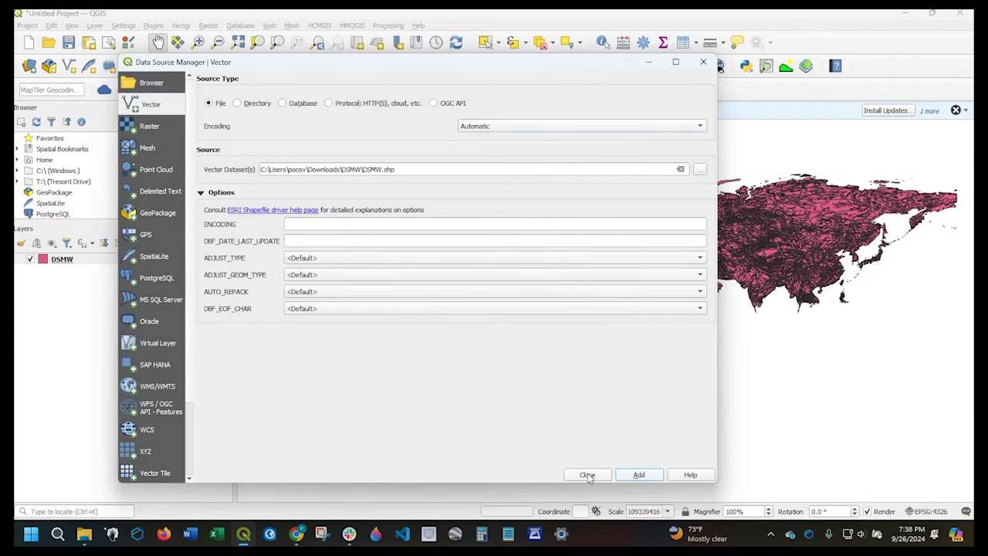
left_click(588, 474)
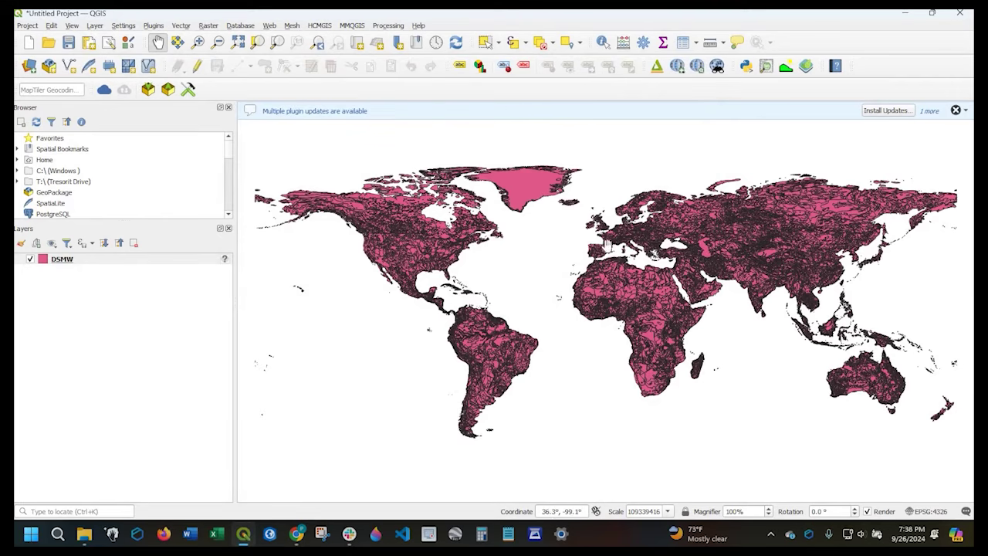
Inspect the soil polygons around the Iberian Peninsula and review the DSMW layer's attribute table
scroll(583, 232, "up", 4)
scroll(528, 291, "up", 1)
left_click_drag(528, 291, 116, 286)
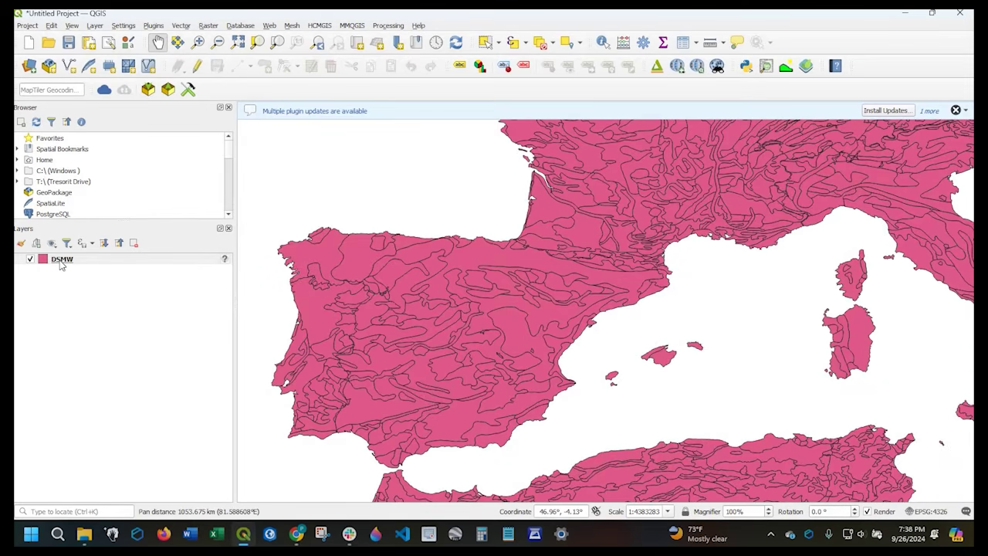
right_click(62, 262)
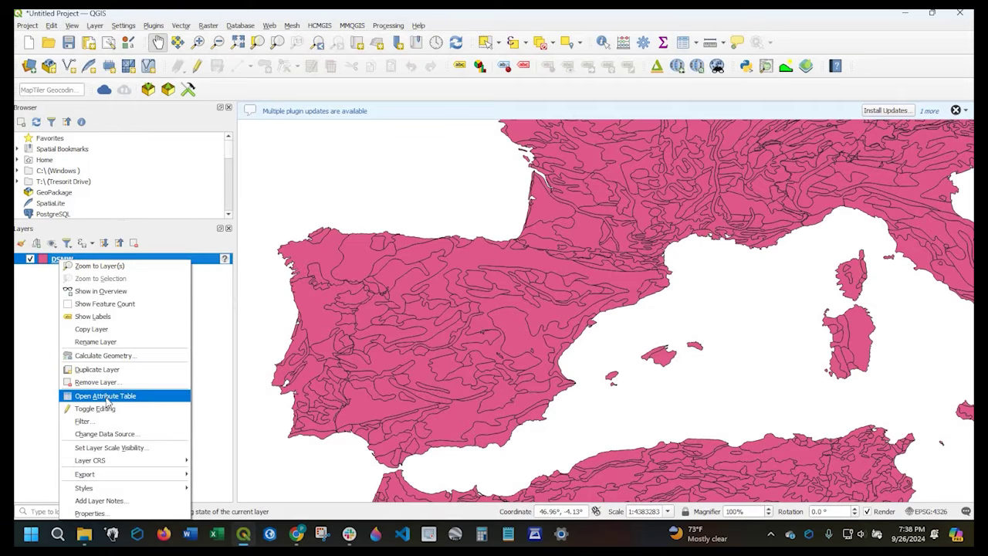
key("Return")
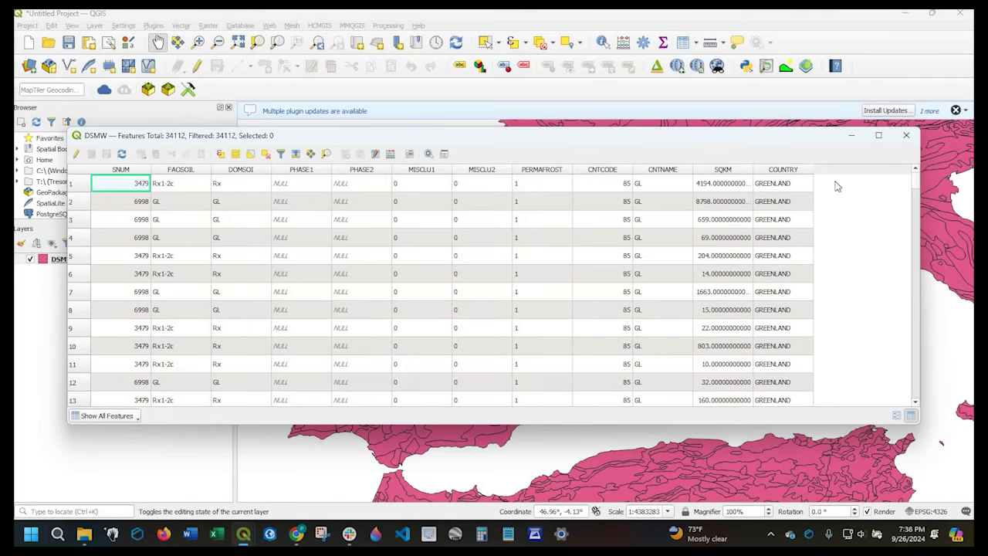
left_click(906, 135)
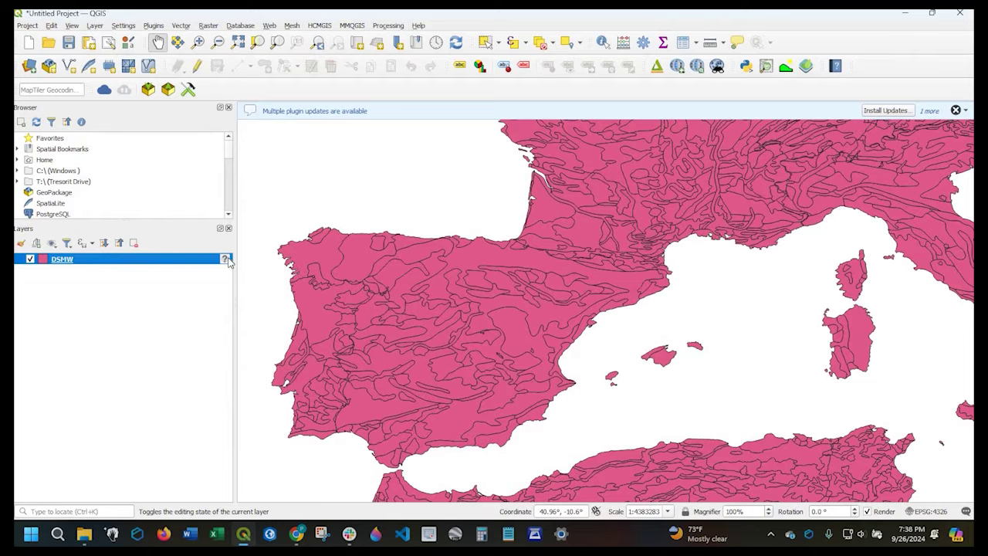
Check the DSMW layer's coordinate system indicator and review the CRS choices for saving its features, leaving without exporting
mouse_move(226, 263)
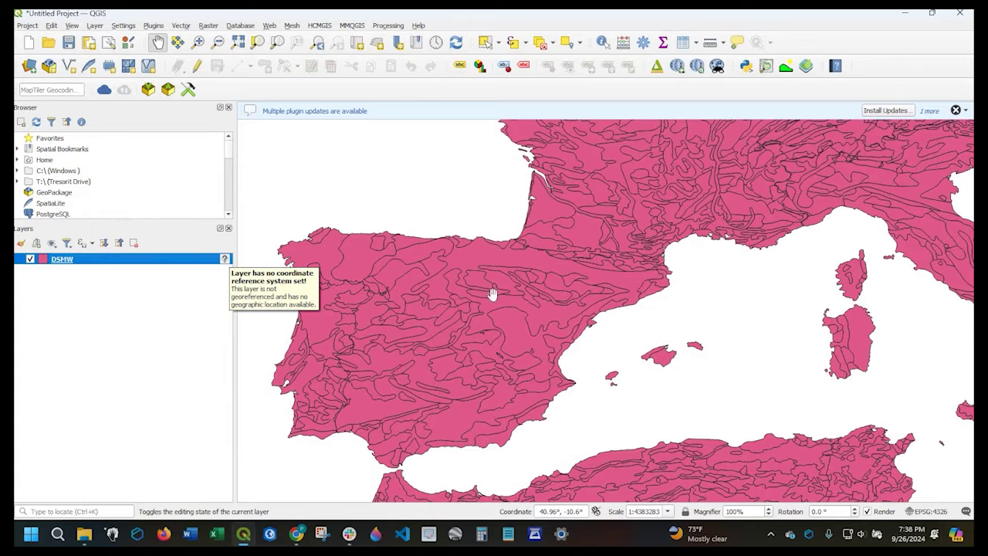
scroll(624, 328, "down", 3)
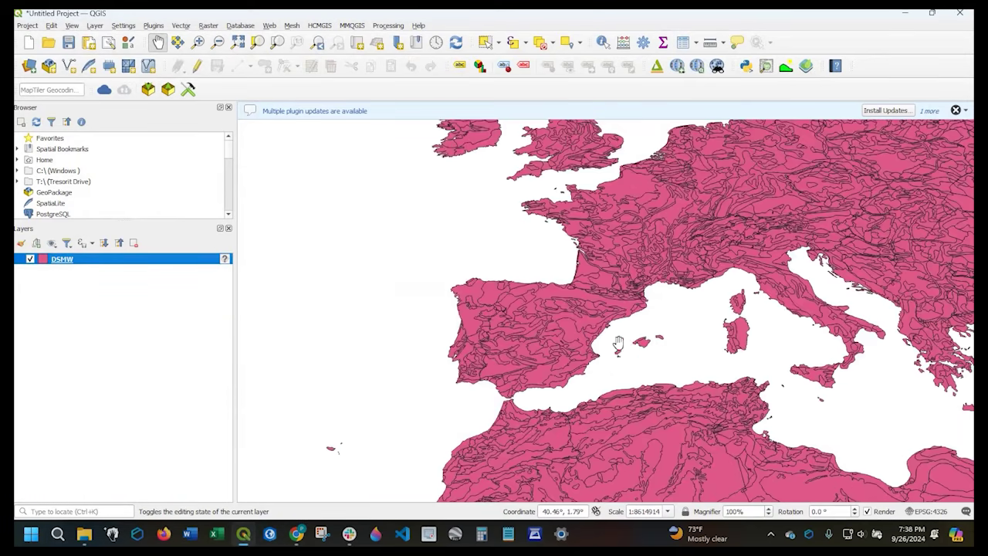
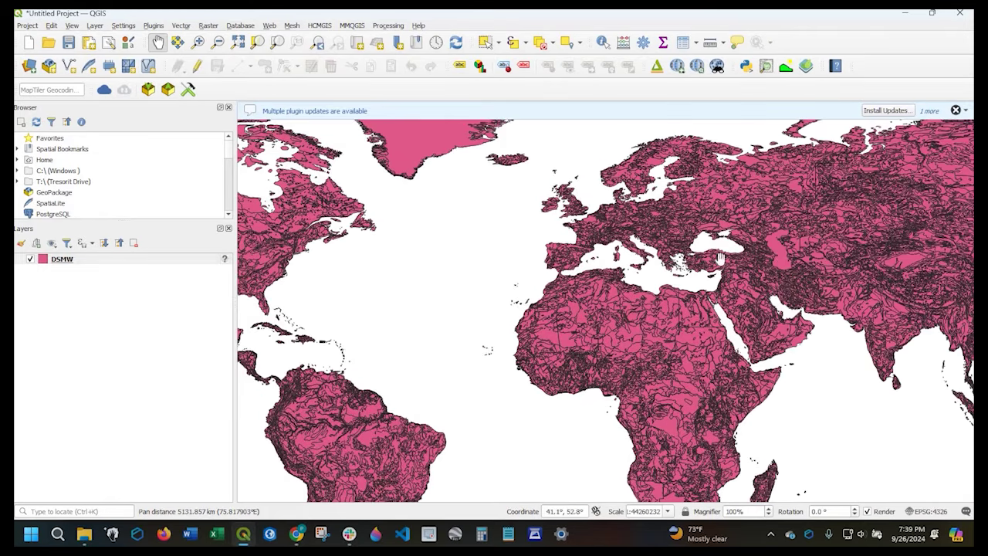
right_click(93, 259)
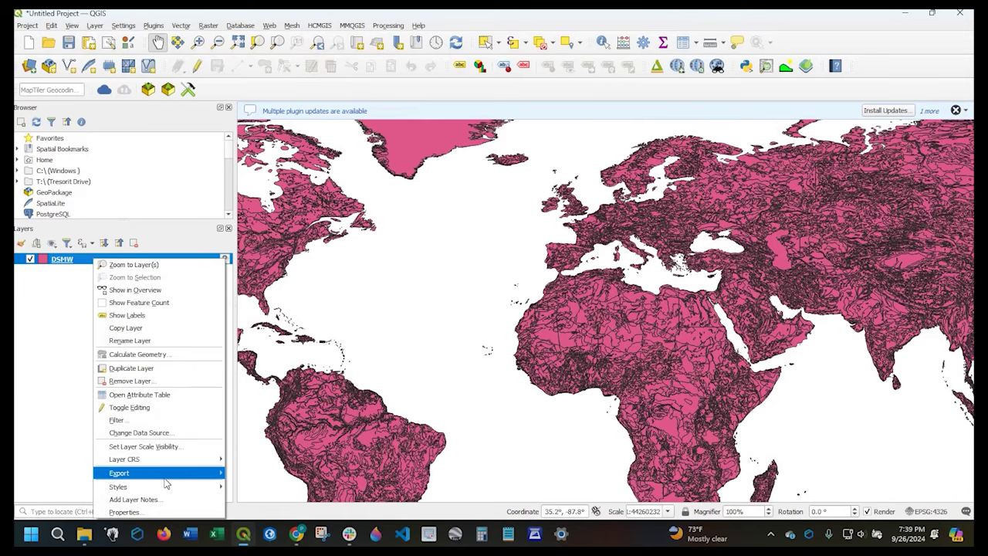
mouse_move(169, 472)
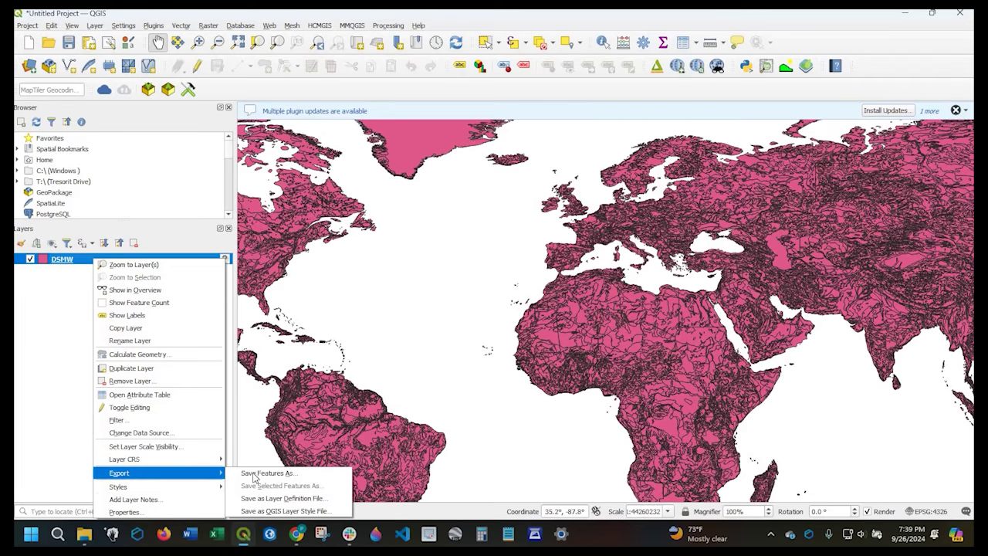
key("Return")
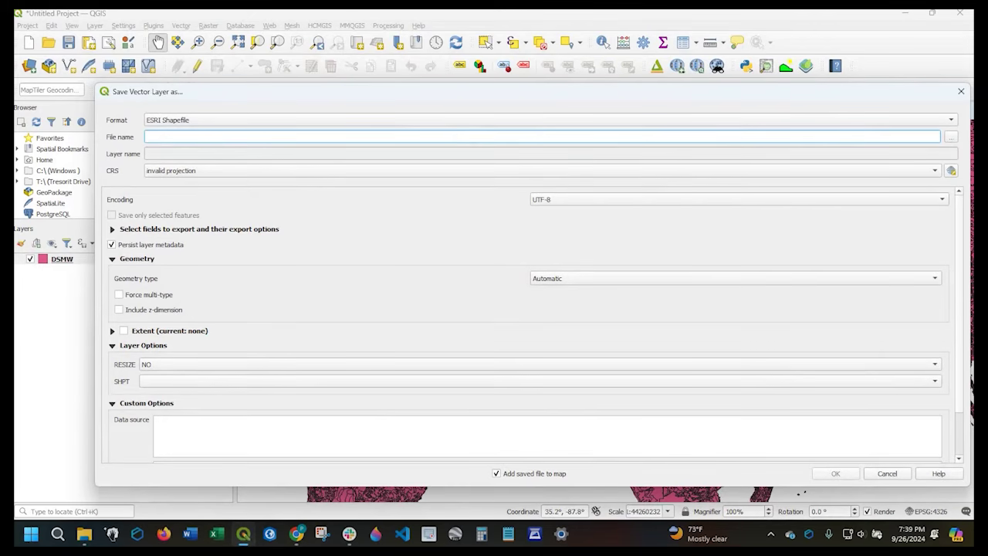
left_click(935, 173)
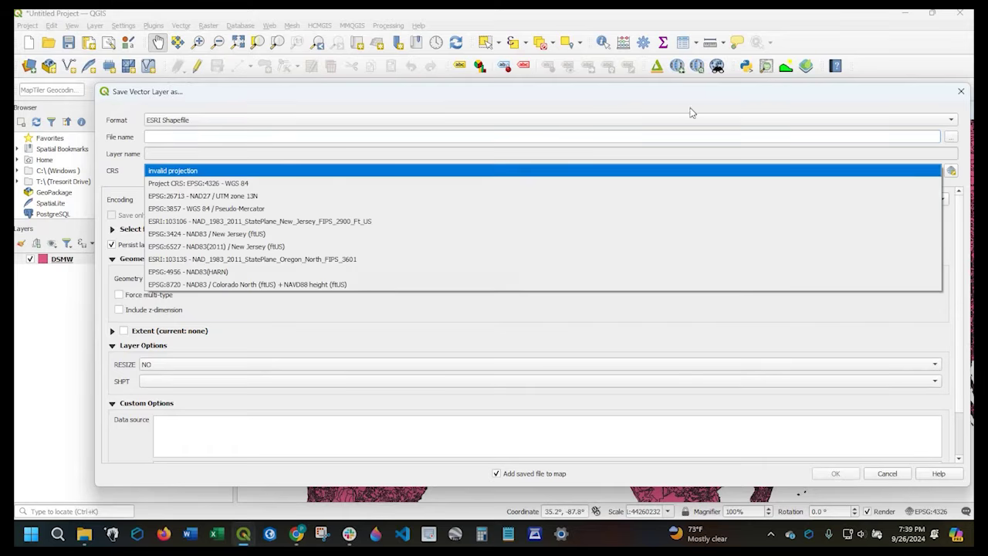
left_click(962, 91)
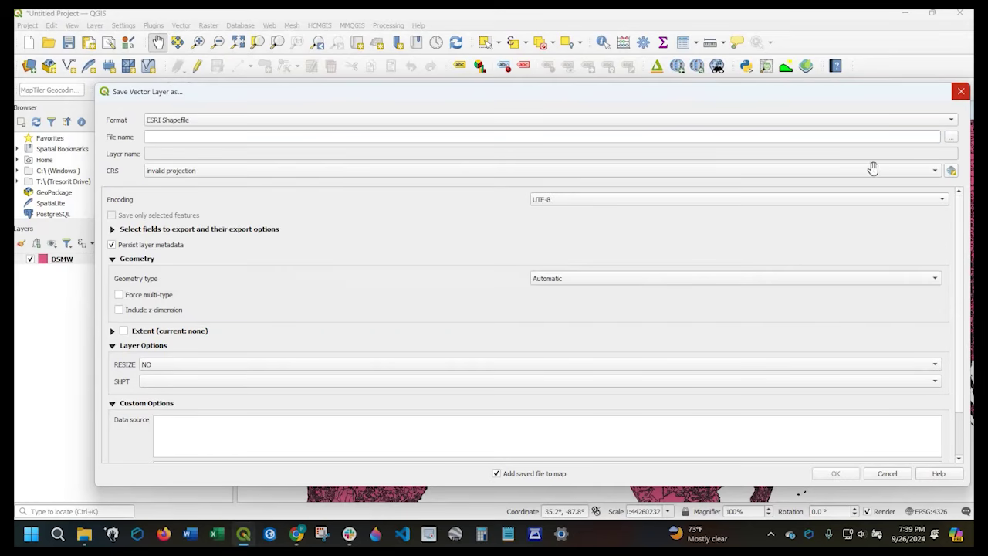
left_click(962, 92)
Select Australia's soil polygons in the DSMW layer by the expression "COUNTRY" = 'AUSTRALIA'
left_click_drag(445, 340, 412, 240)
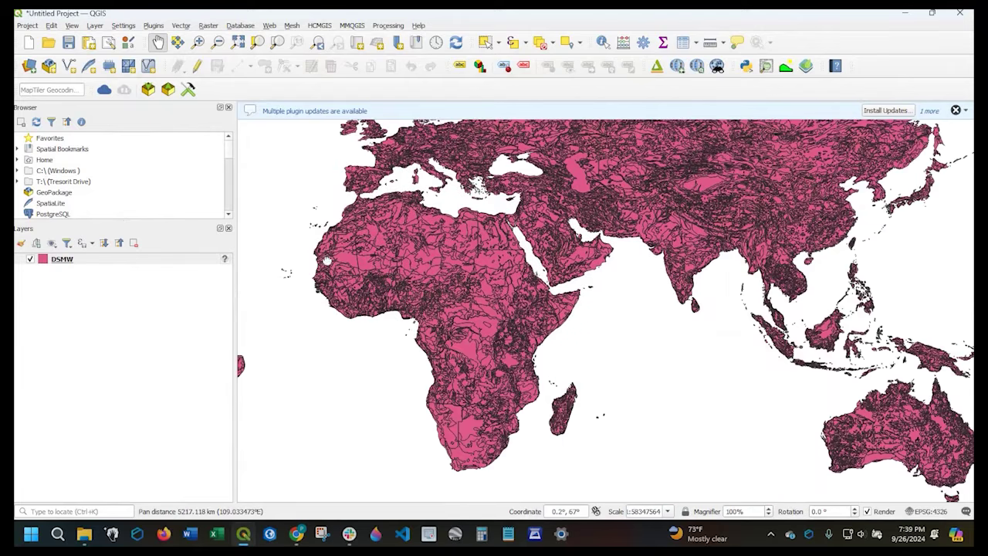
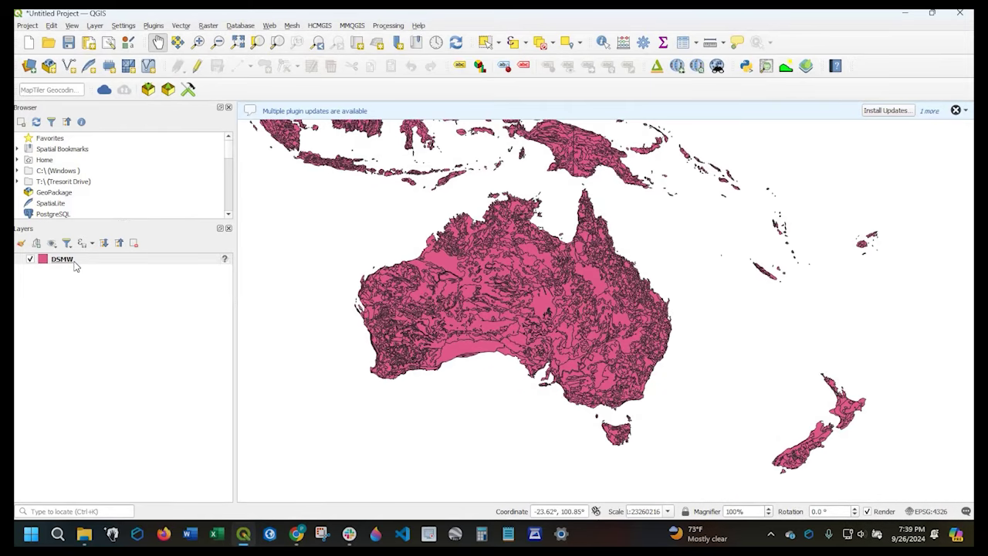
right_click(75, 264)
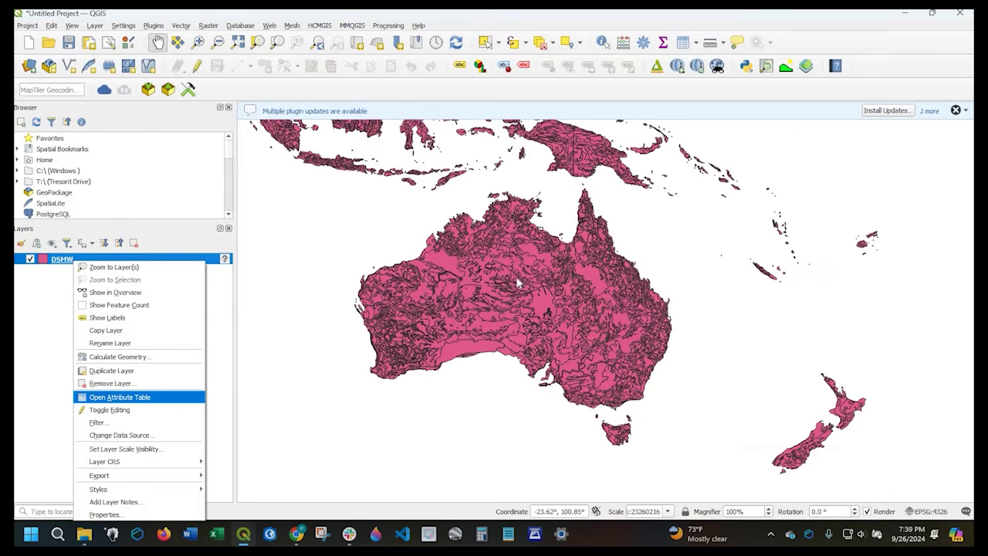
key("Return")
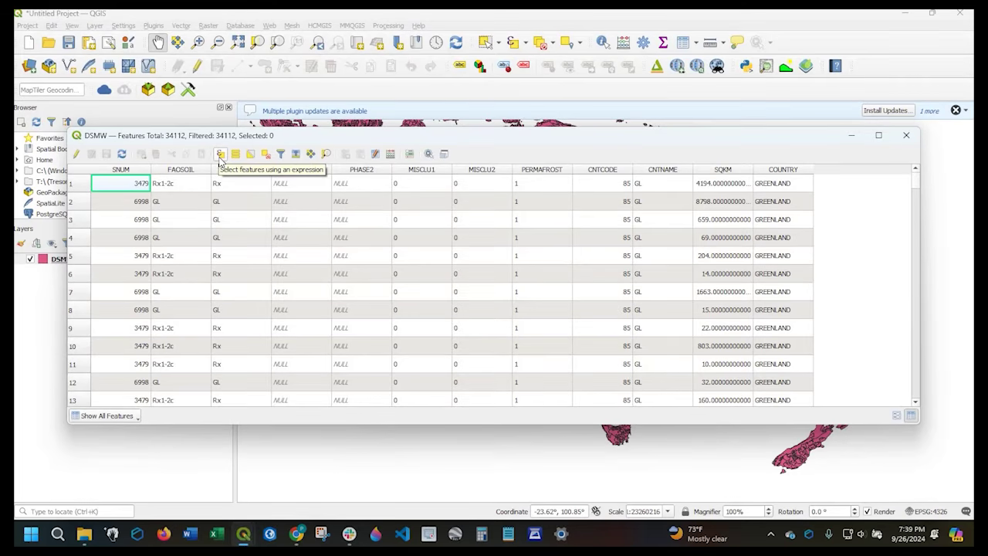
left_click(221, 157)
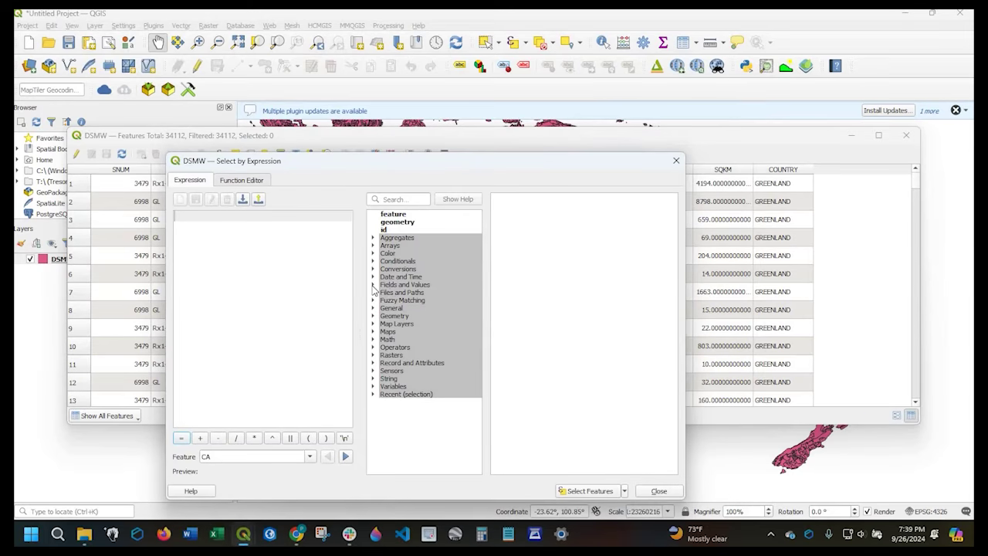
left_click(373, 285)
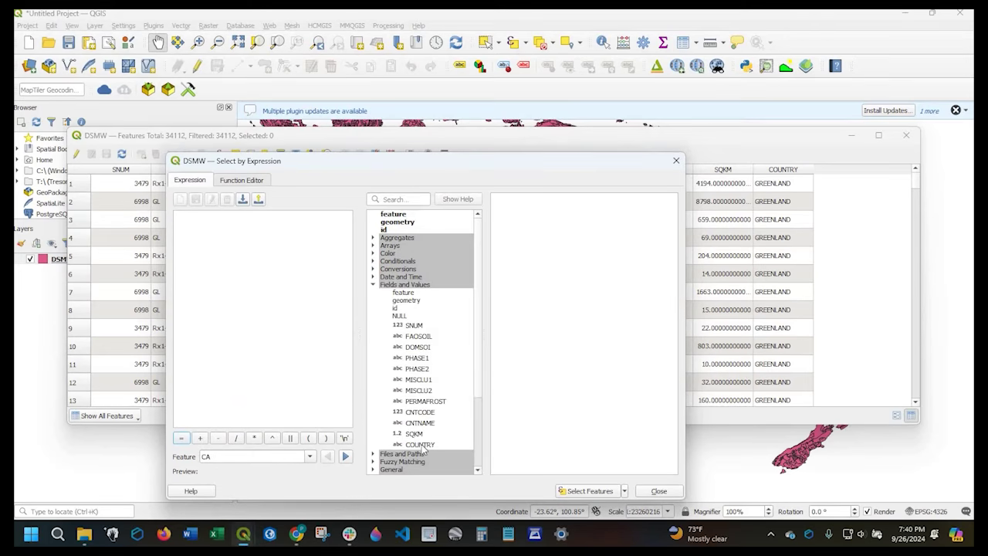
double_click(420, 445)
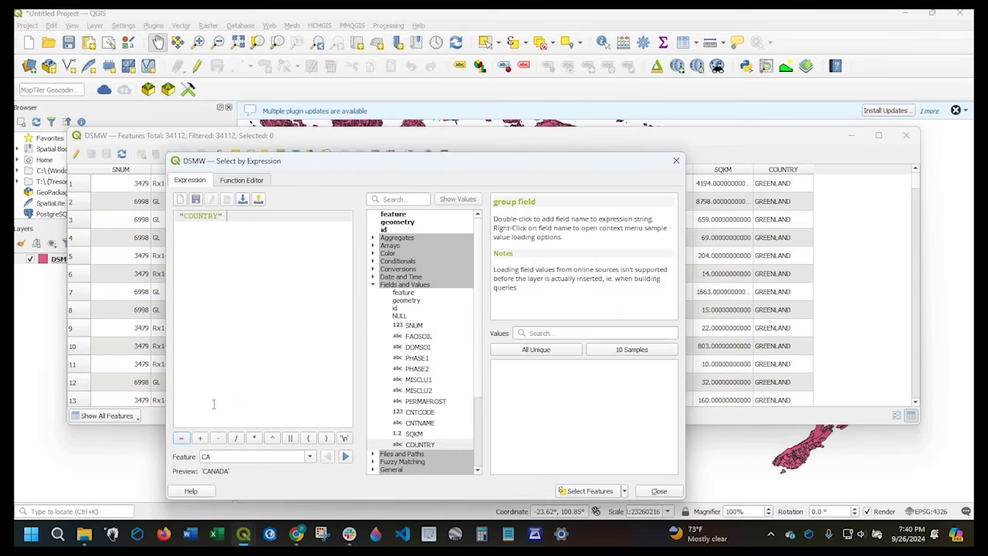
left_click(181, 438)
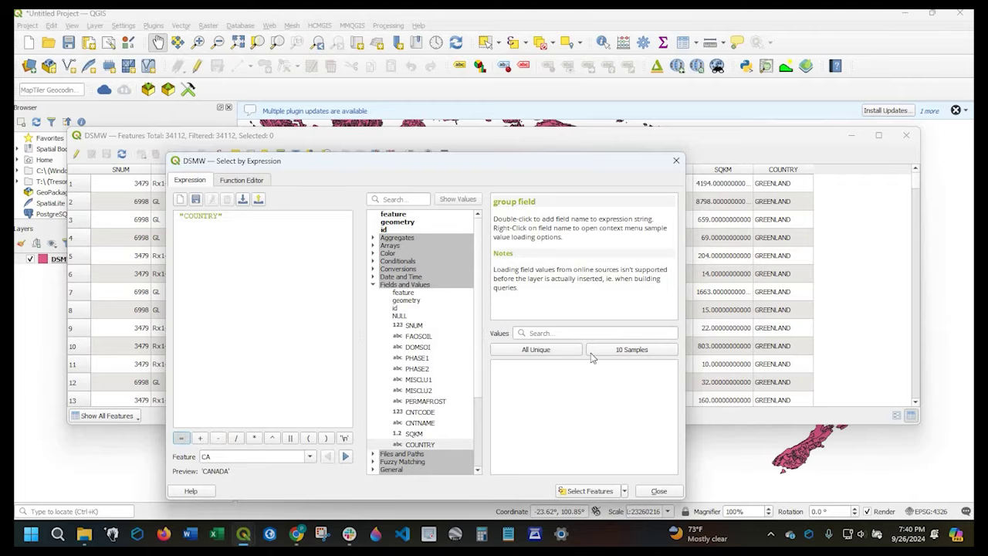
left_click(548, 353)
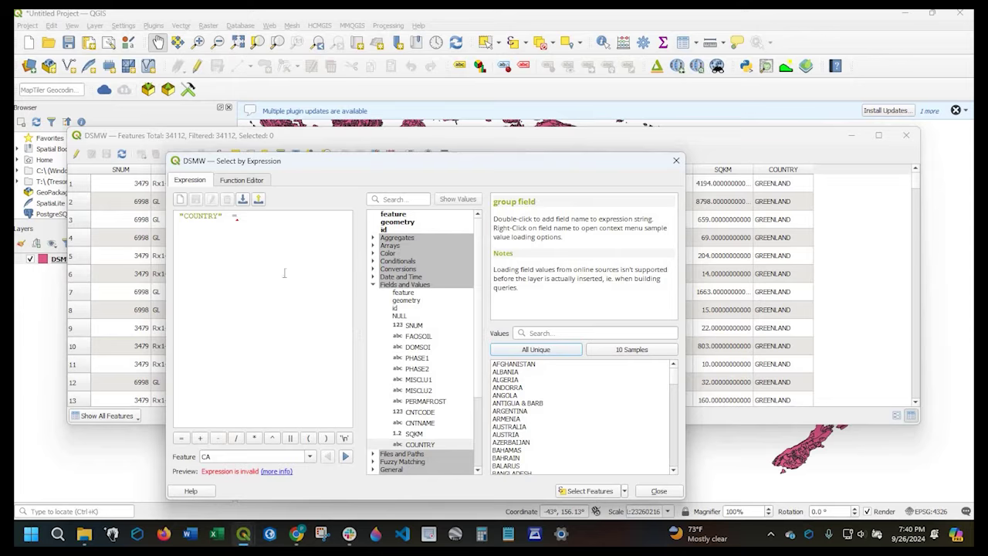
double_click(509, 427)
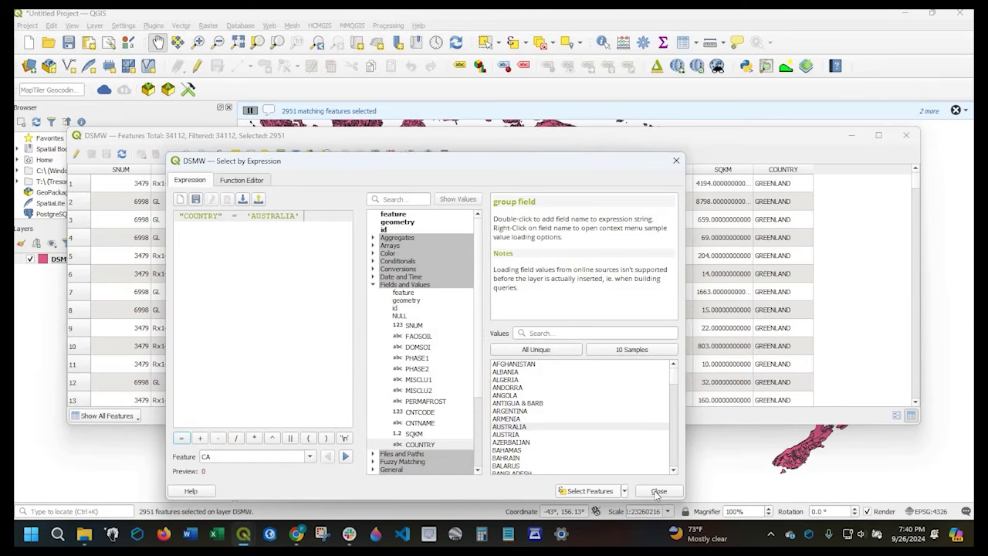
Show only the selected features in the DSMW attribute table and review the Australia records, leaving the table closed
left_click(657, 492)
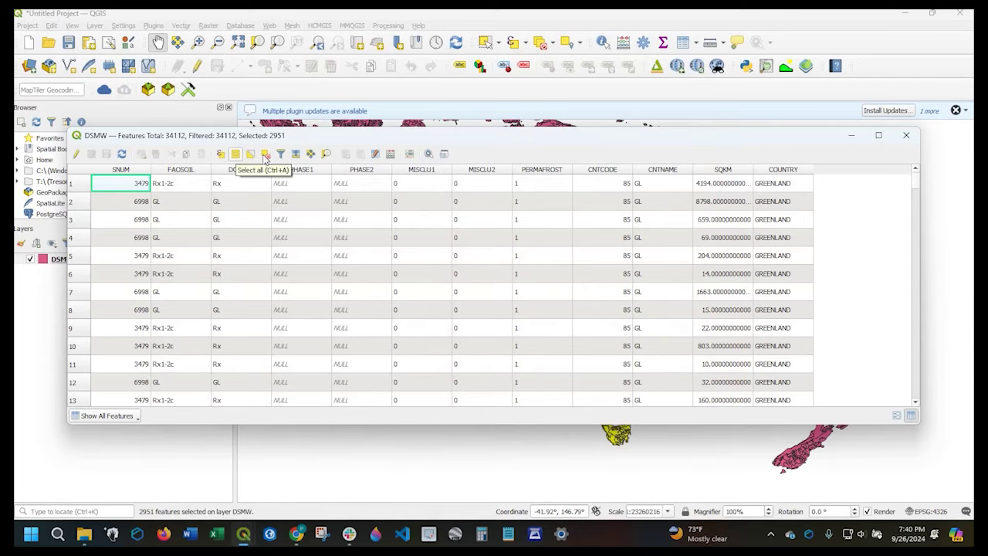
left_click(133, 416)
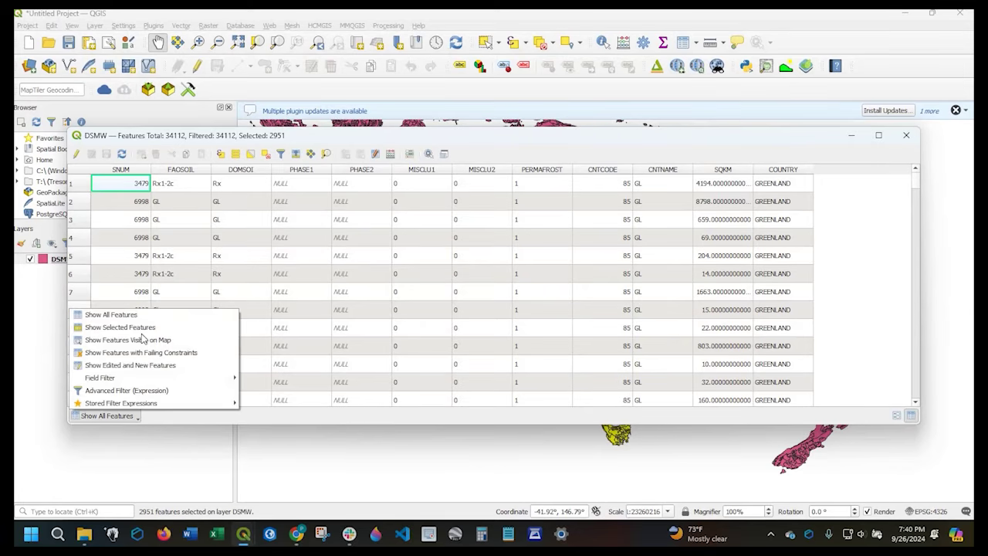
left_click(131, 328)
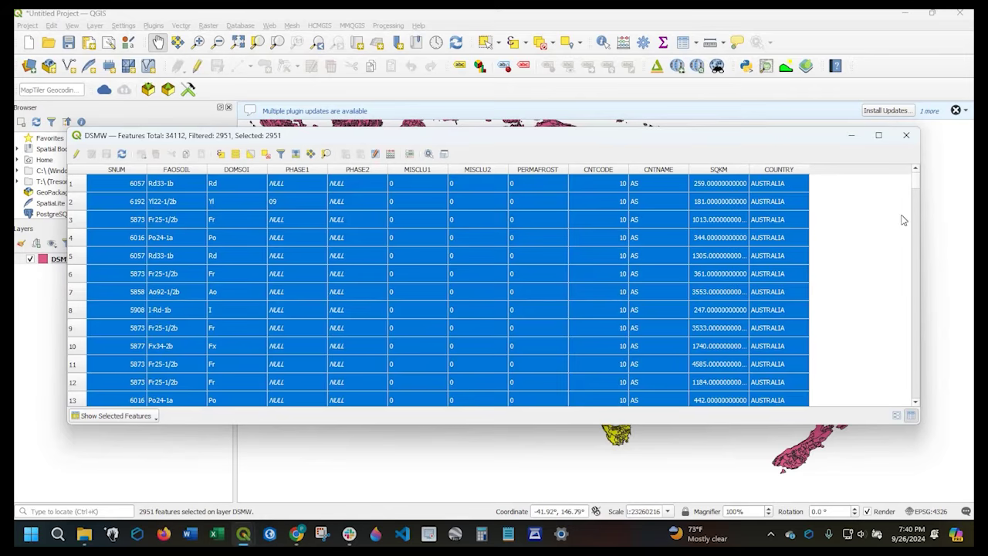
left_click_drag(921, 190, 921, 311)
left_click_drag(896, 146, 892, 317)
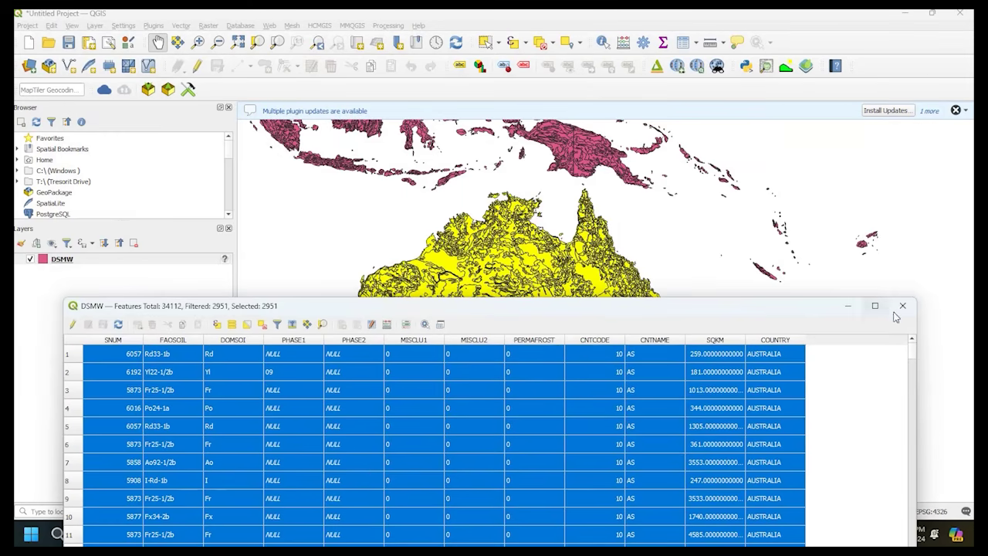
left_click(902, 311)
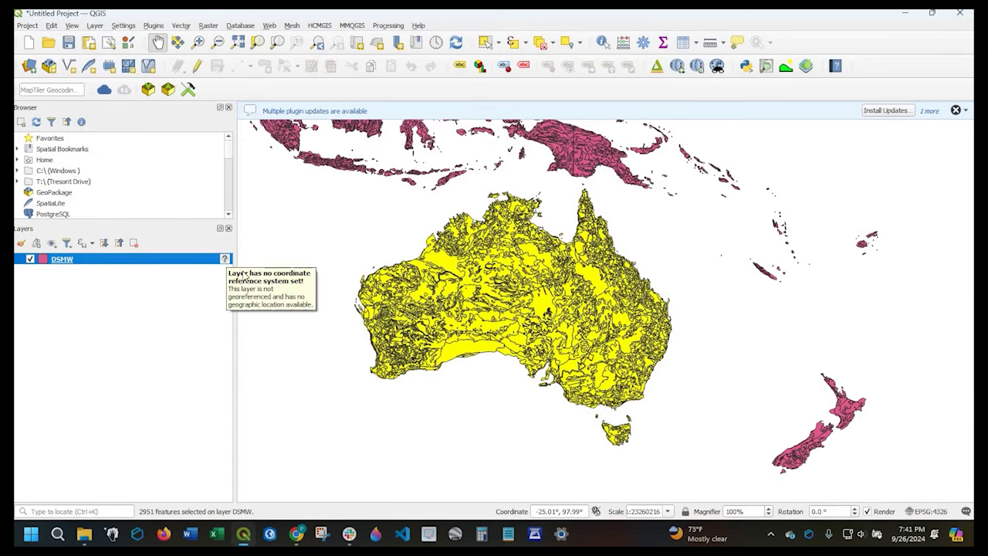
Export the selected DSMW features as the ESRI Shapefile Australia_Soil_Data in the QGIS_Soil_Map folder, with CRS EPSG:4326 - WGS 84
right_click(67, 263)
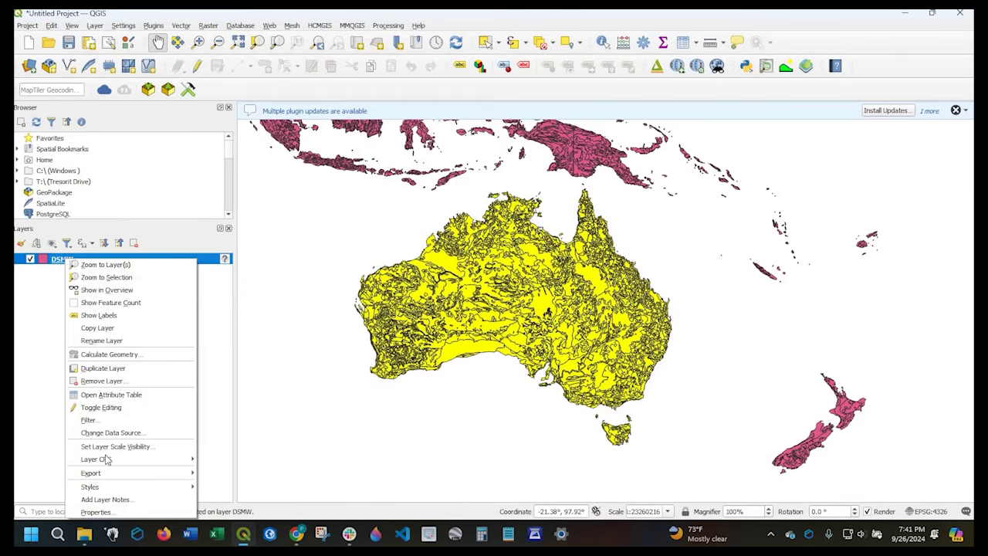
mouse_move(110, 474)
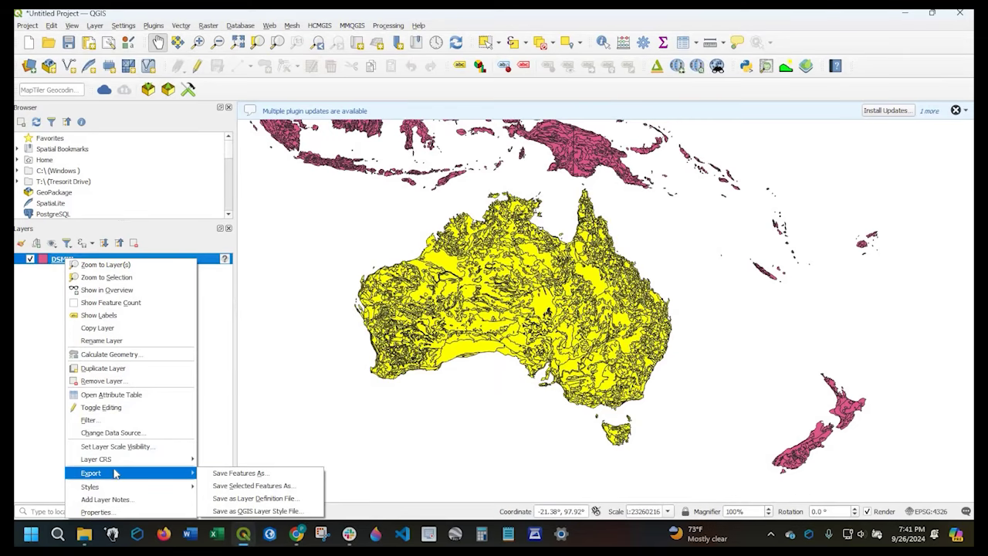
left_click(255, 486)
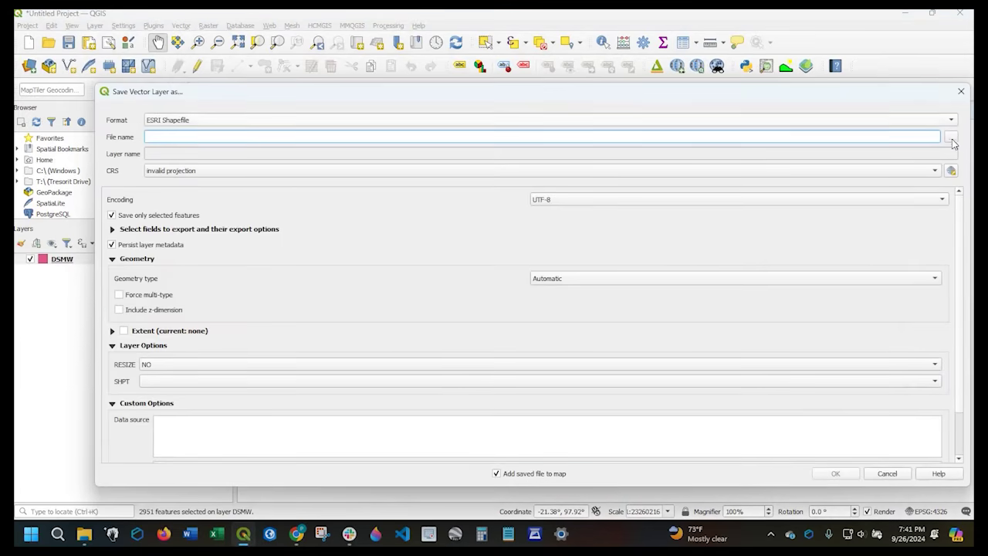
left_click(950, 136)
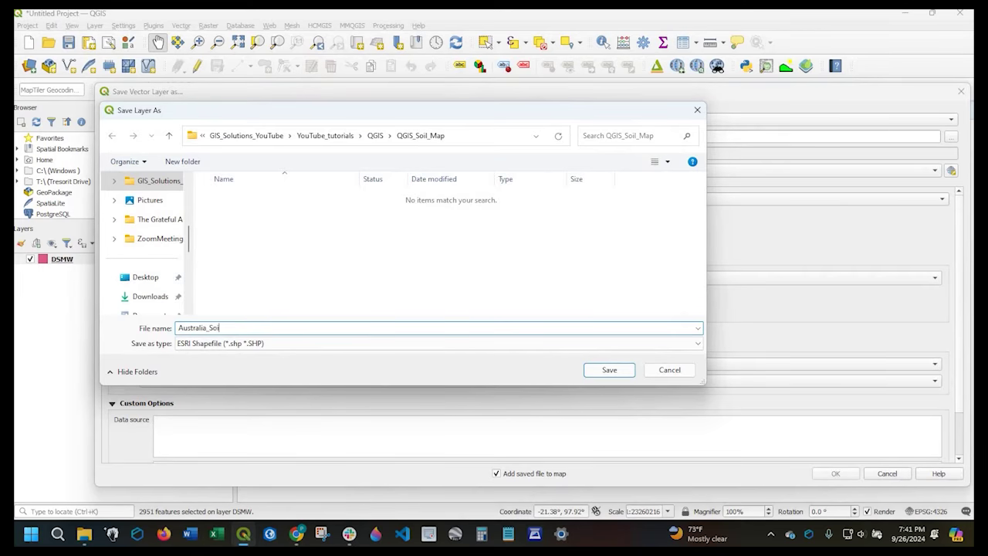
type("Australia_Soil_Data")
left_click(612, 370)
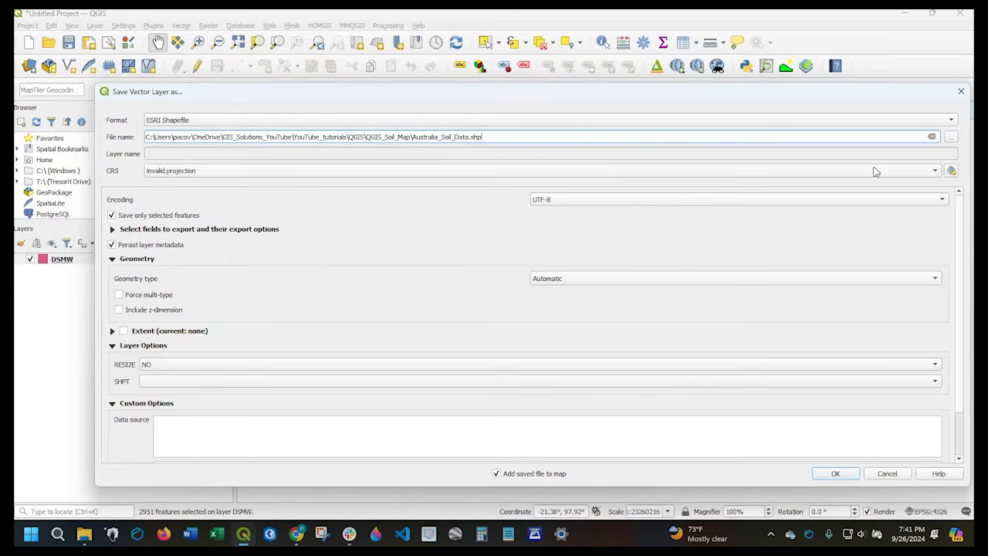
left_click(210, 171)
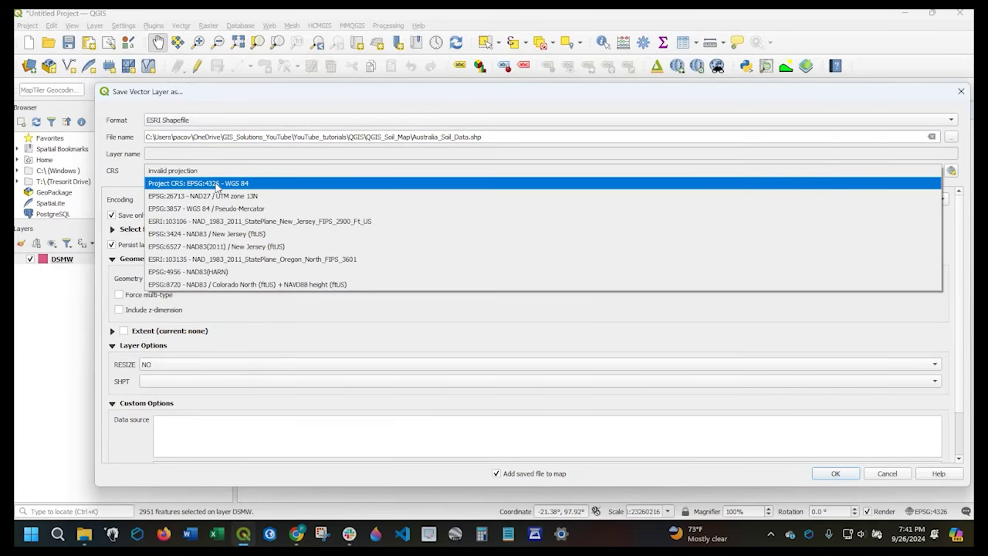
left_click(217, 185)
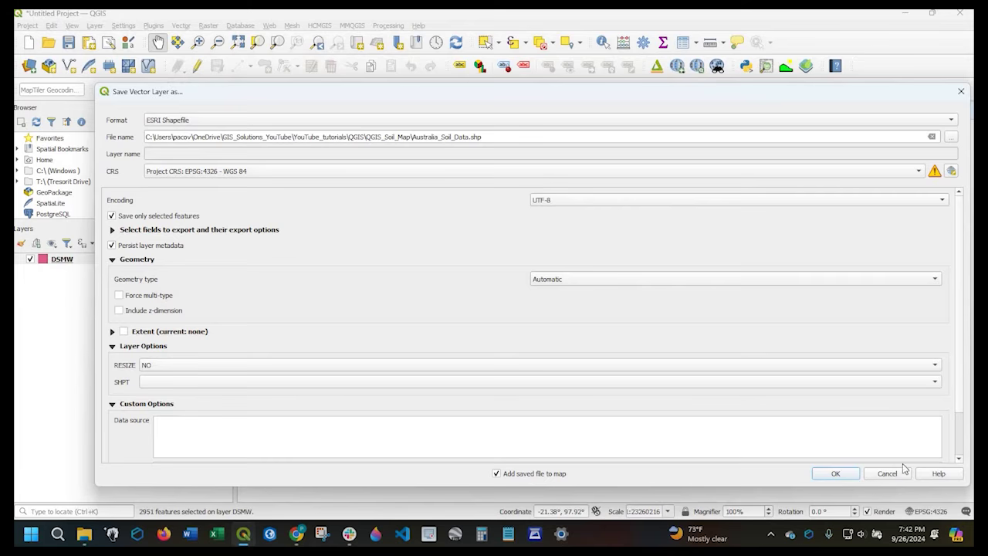
left_click(828, 475)
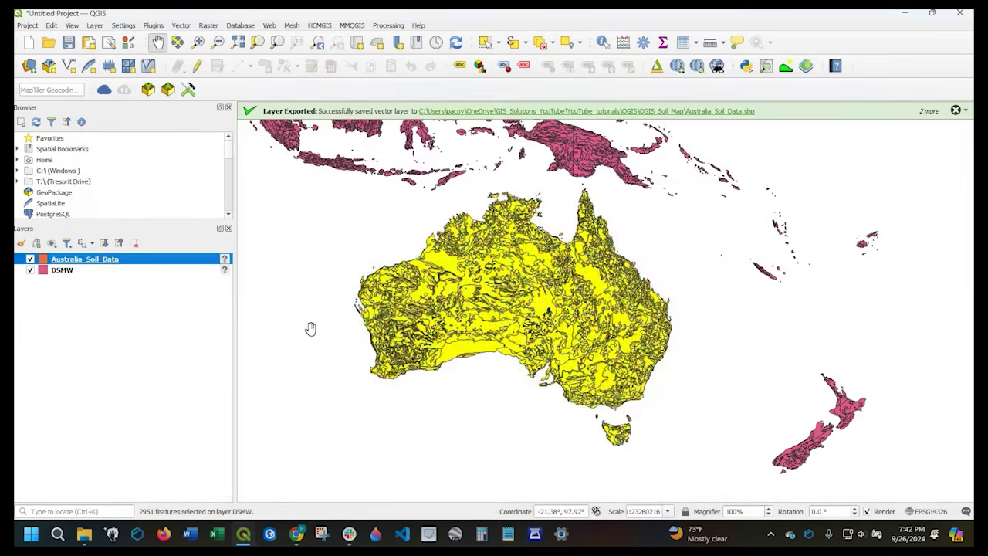
Remove the DSMW layer from the project
right_click(65, 272)
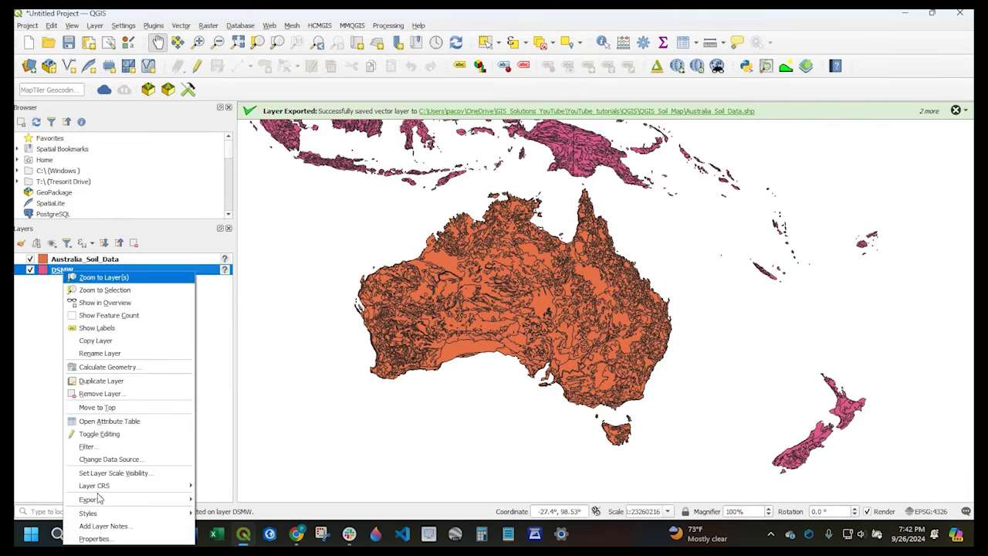
left_click(100, 393)
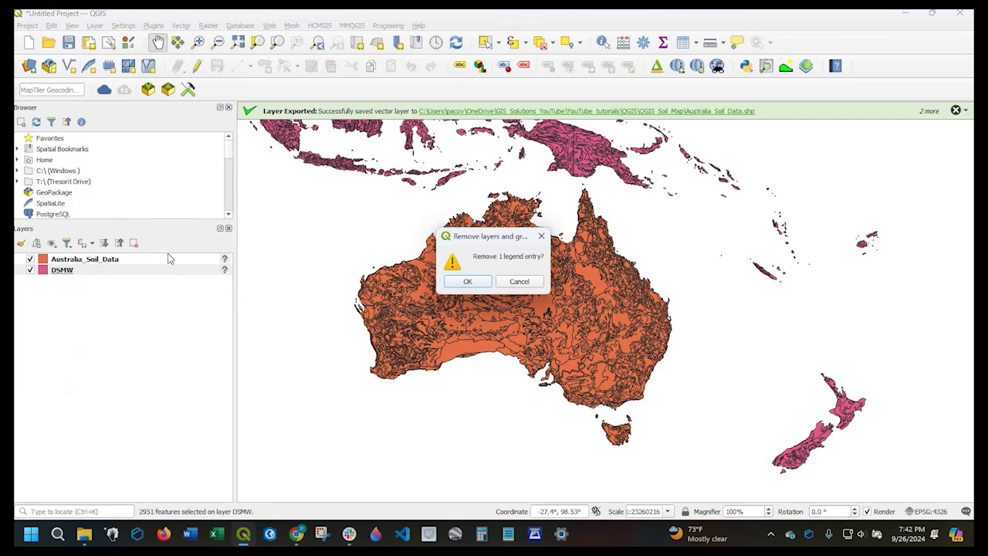
key("Return")
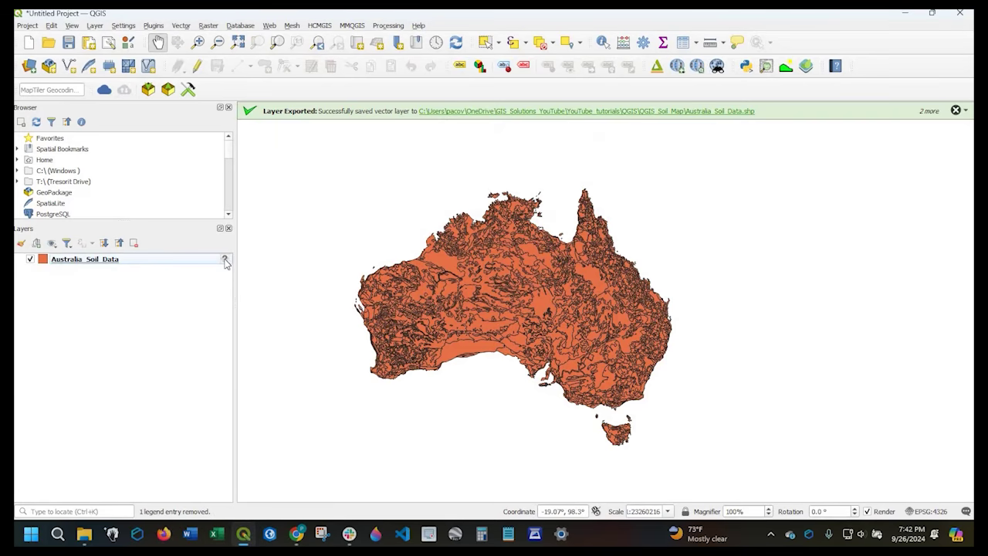
Assign the project CRS EPSG:4326 - WGS 84 to the Australia_Soil_Data layer and check the assignment in its properties
mouse_move(225, 262)
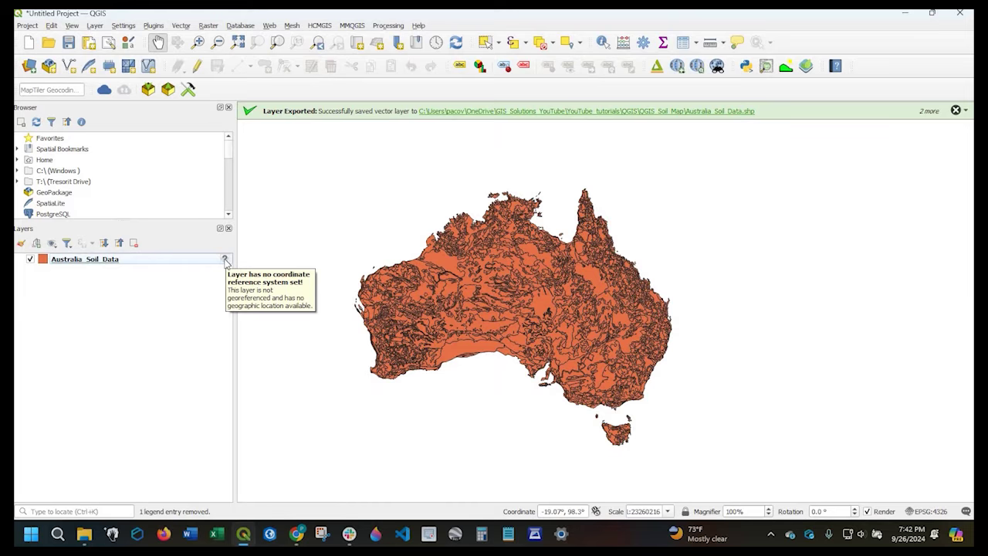
right_click(90, 264)
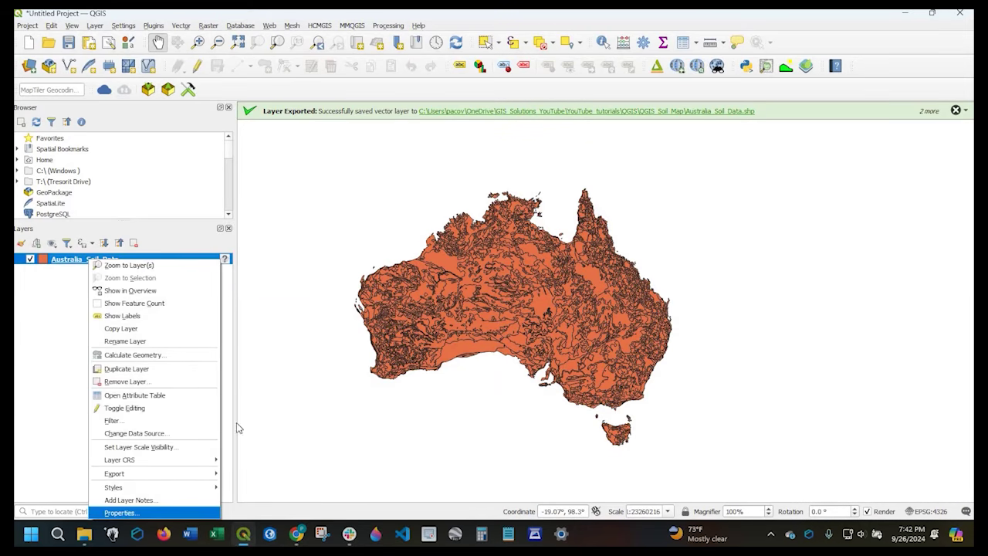
key("Return")
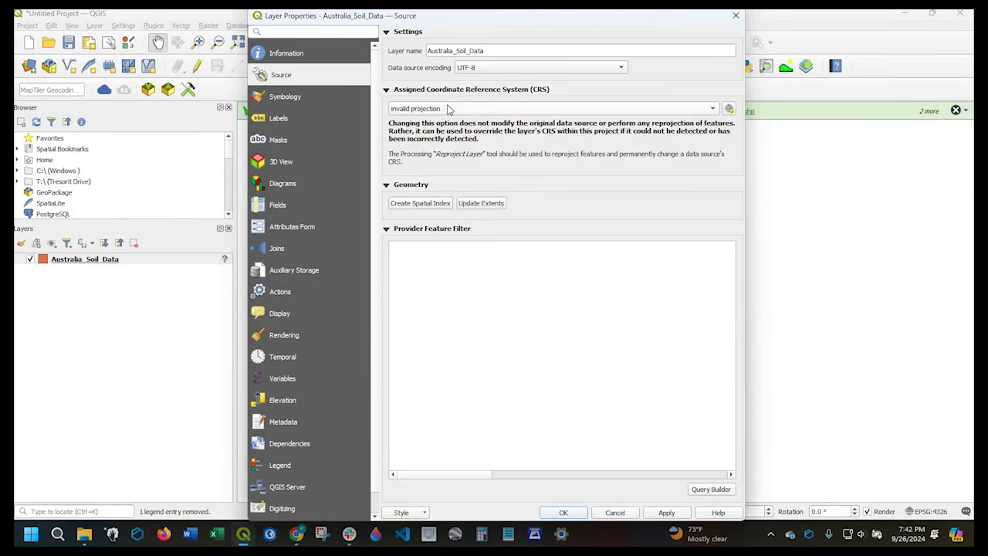
left_click(448, 109)
key("Down")
key("Return")
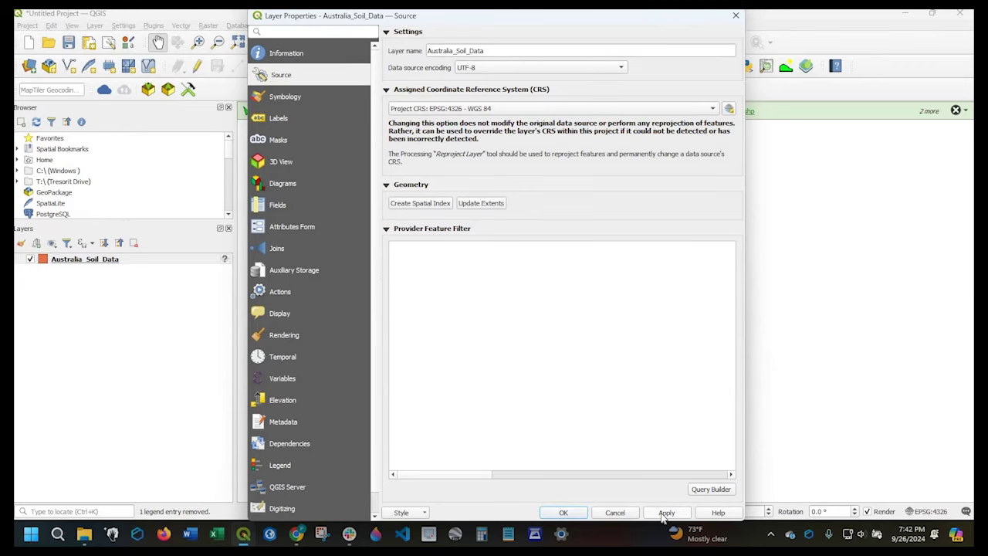
left_click(570, 513)
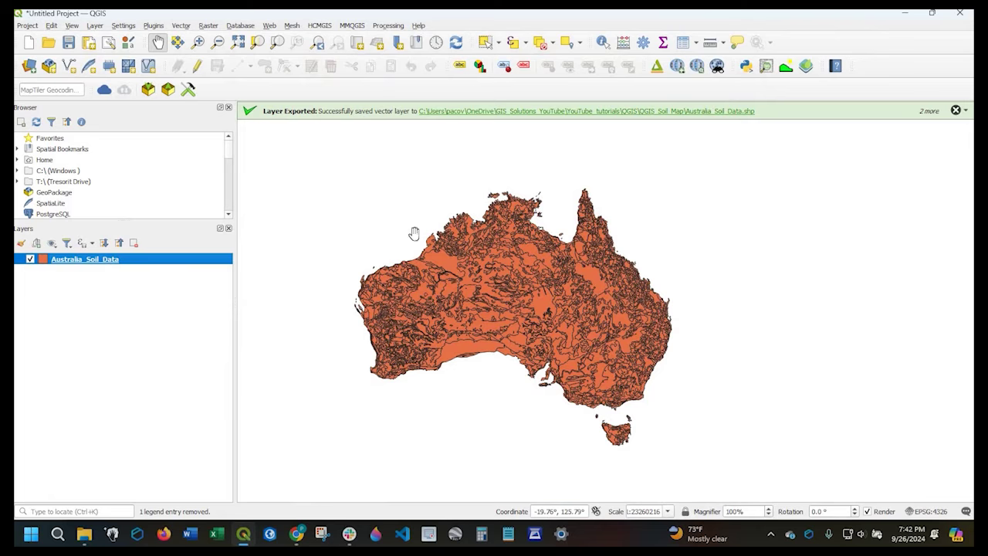
right_click(95, 261)
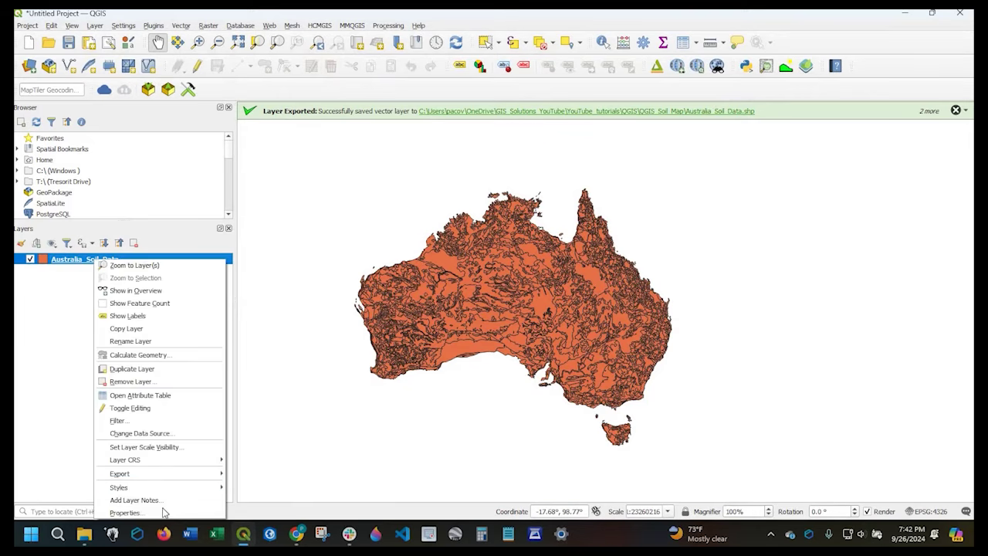
left_click(154, 513)
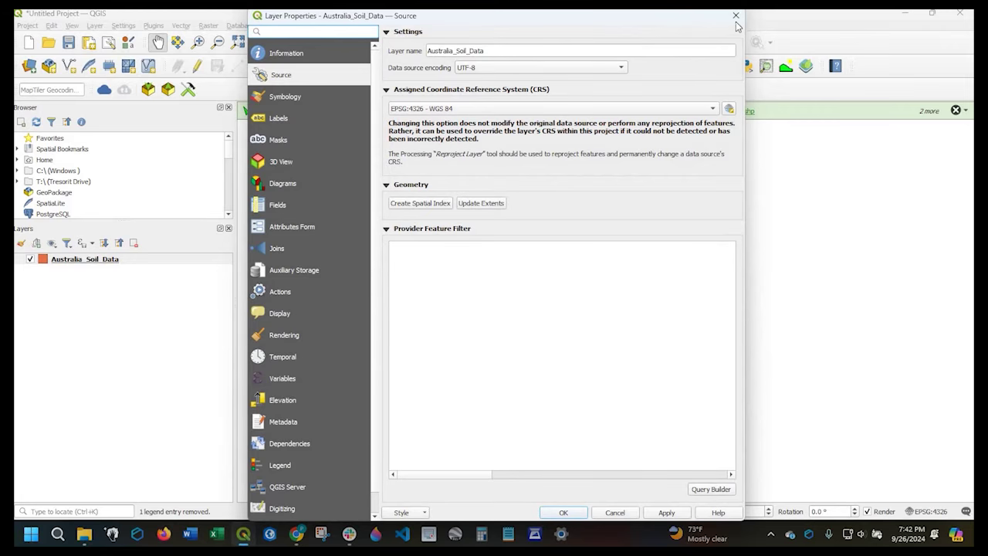
left_click(736, 16)
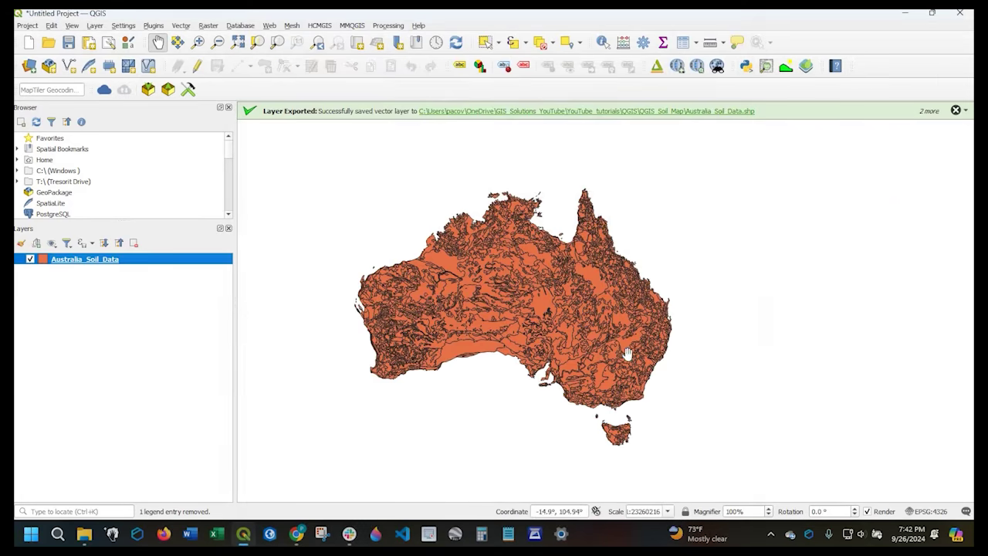
Set the Australia_Soil_Data symbology to Categorized on the DOMSOI field and classify its values with random colors
right_click(80, 263)
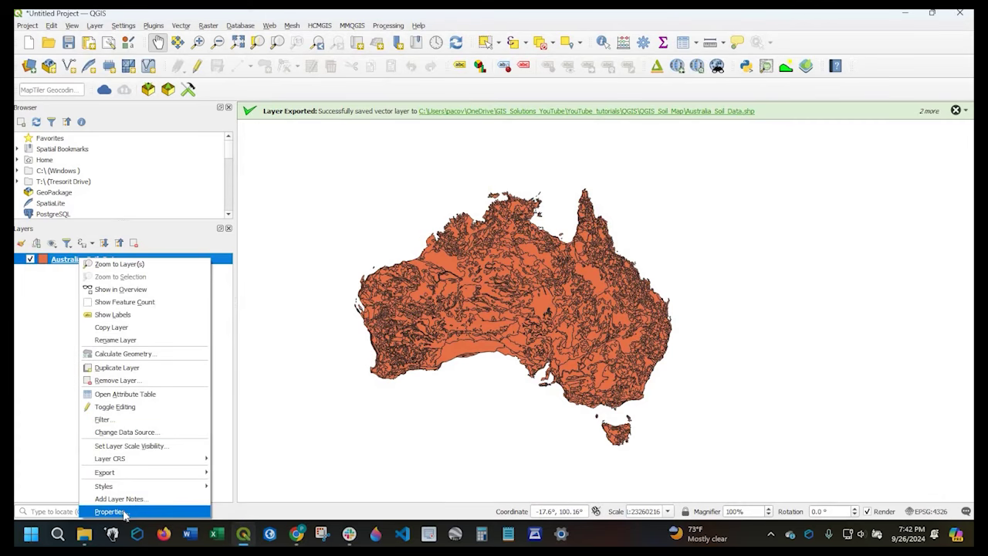
left_click(109, 512)
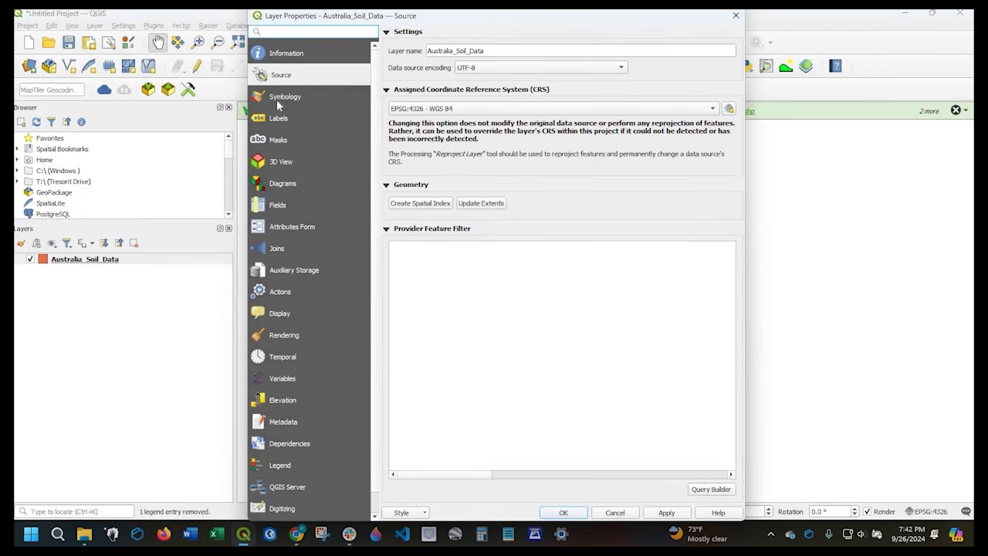
left_click(280, 95)
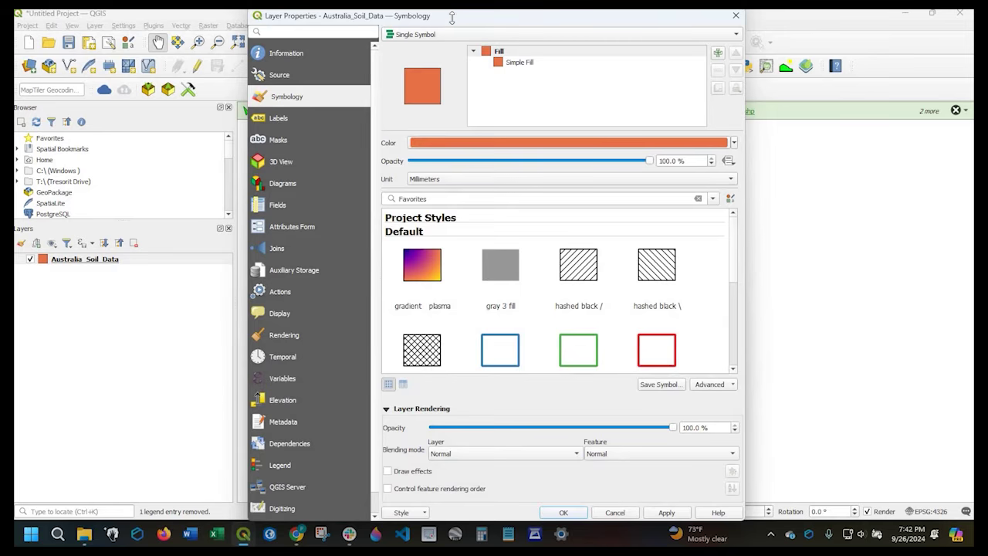
left_click_drag(452, 17, 432, 71)
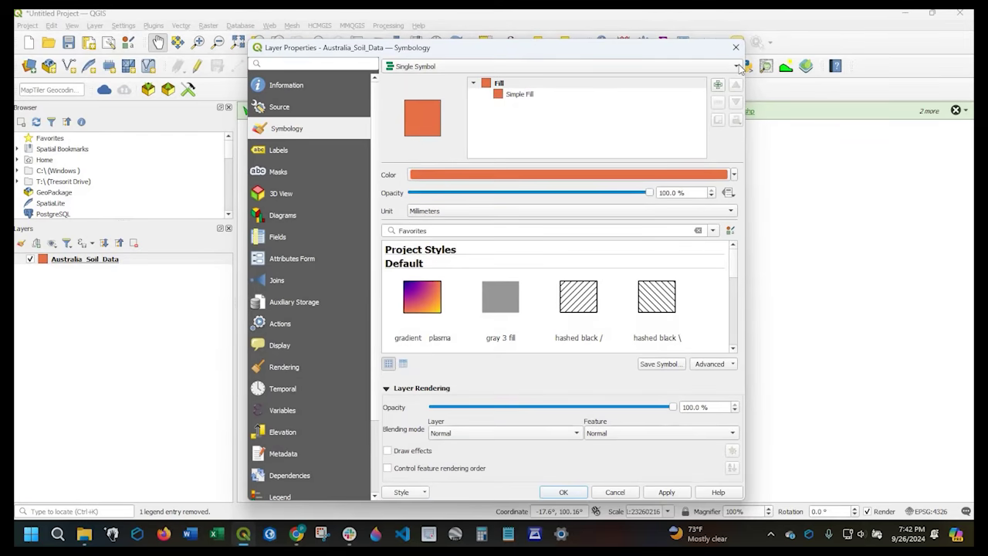
left_click(445, 69)
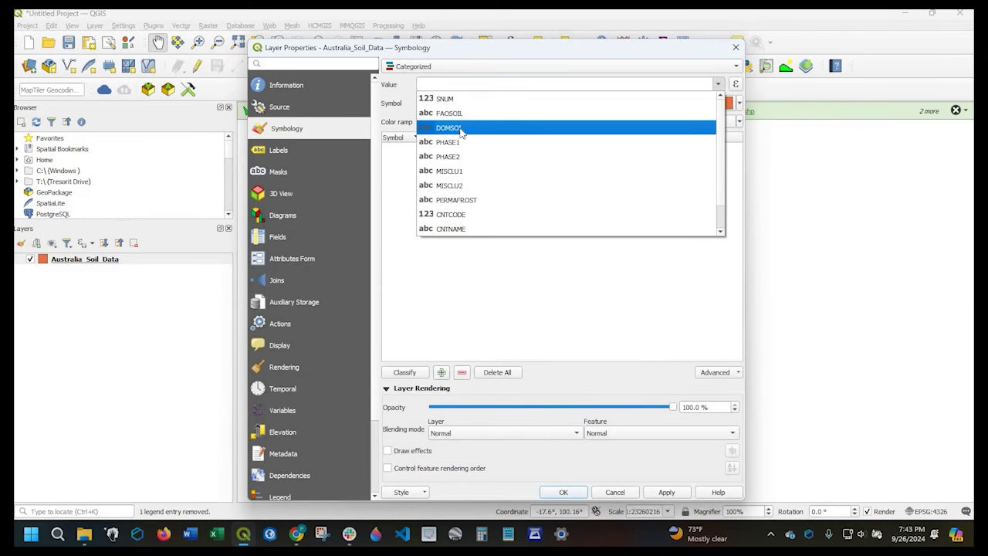
left_click(461, 130)
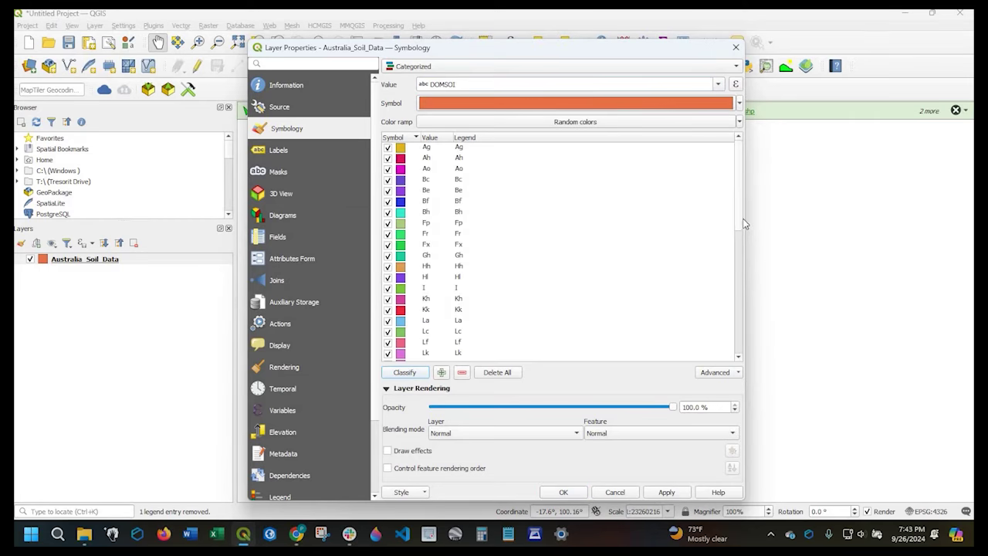
Delete the "all other values" category from the DOMSOI classification
scroll(738, 345, "down", 10)
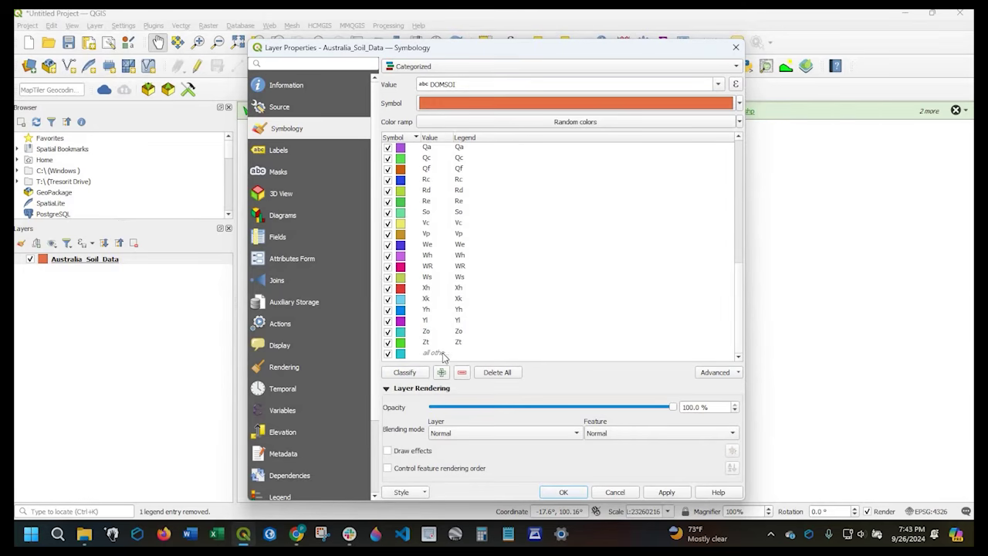
left_click(404, 356)
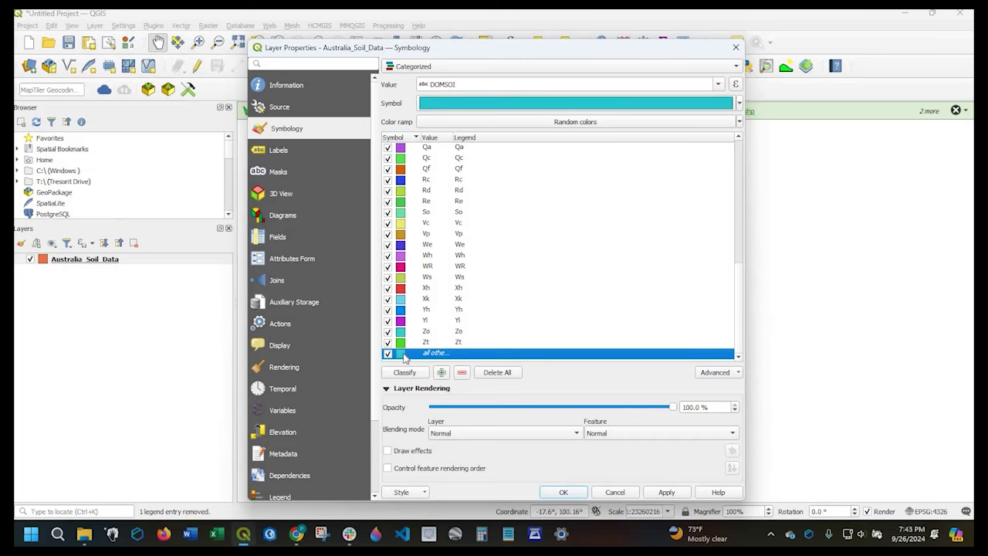
left_click(461, 375)
scroll(525, 294, "up", 10)
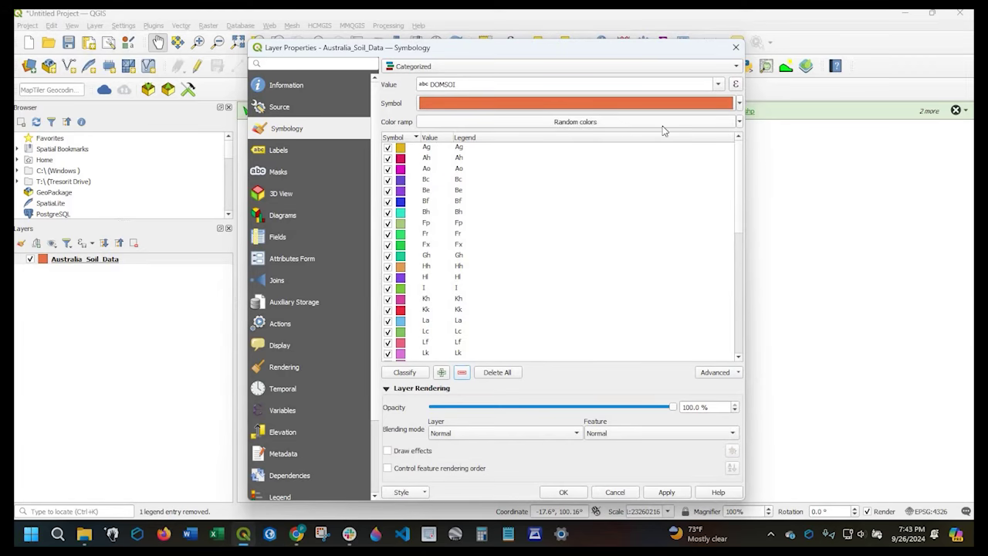
Try the Reds and Greens color ramps on the DOMSOI categories
left_click(739, 124)
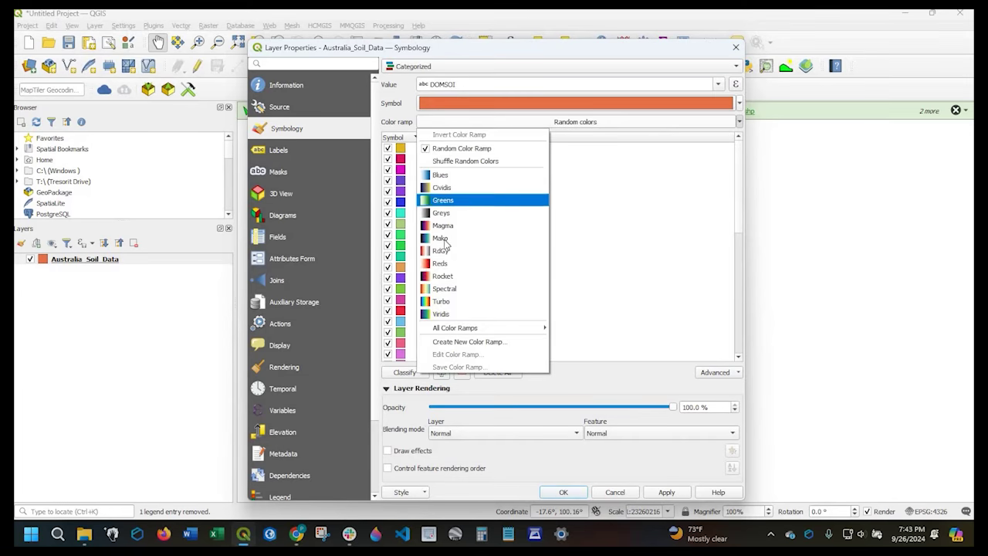
key("Return")
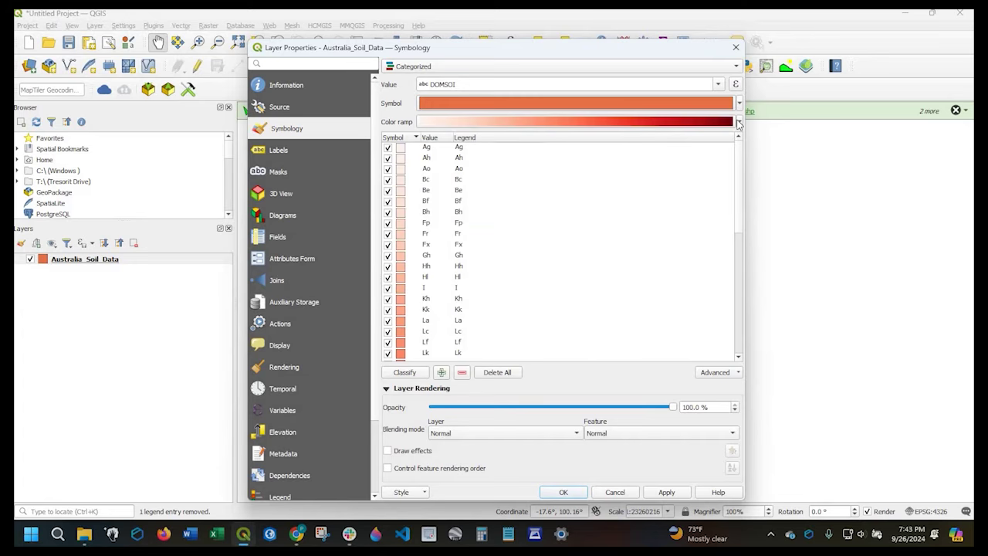
left_click(459, 122)
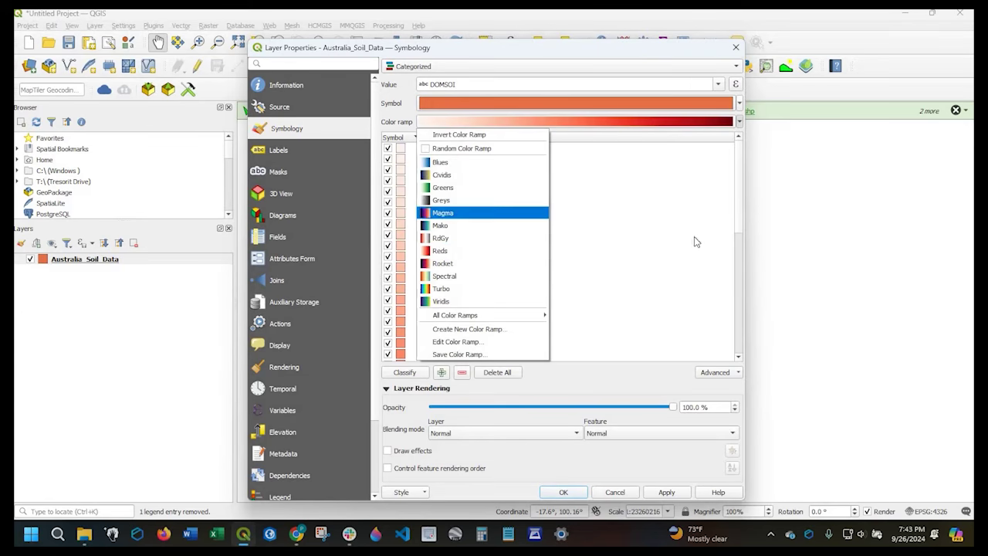
left_click(452, 187)
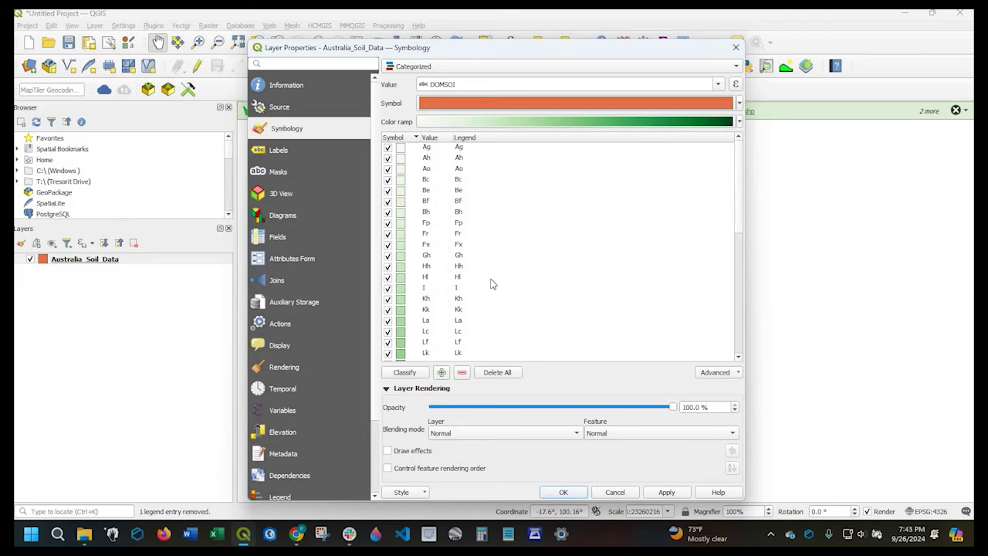
Start a new color ramp from the Catalog: cpt-city type
key("space")
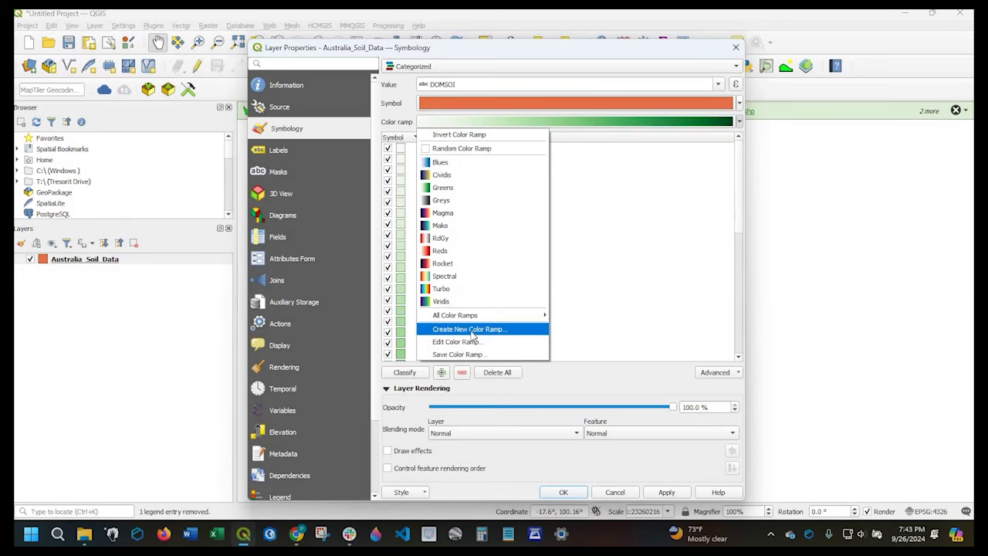
left_click(474, 334)
key("space")
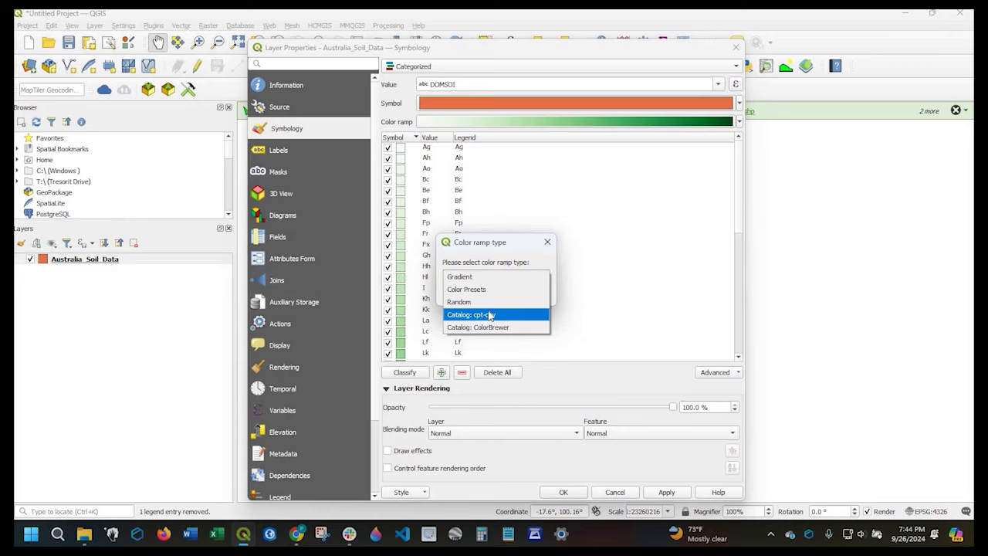
left_click(487, 299)
left_click(481, 292)
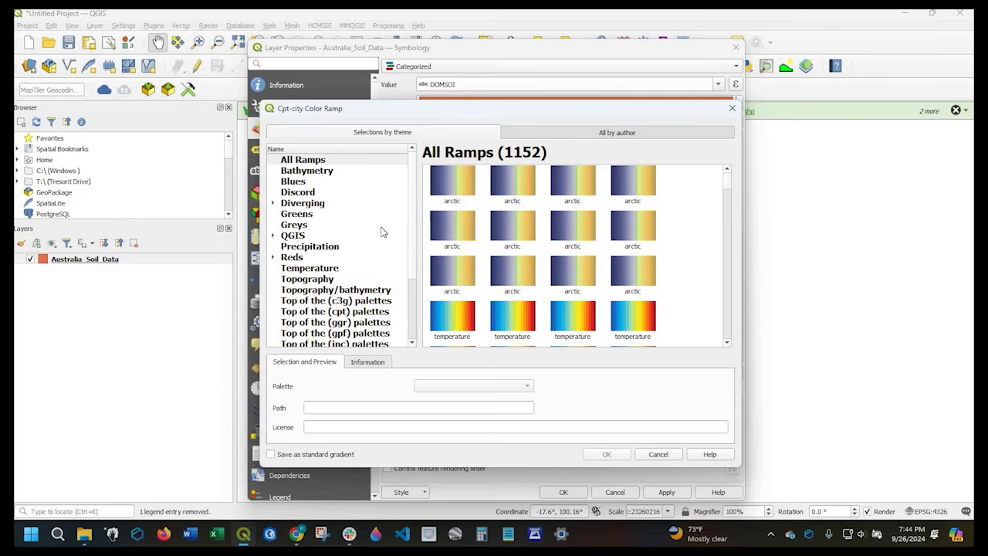
Choose the wiki-knutux palette from the Topography theme, apply it to the DOMSOI categories and close the layer properties
left_click(314, 282)
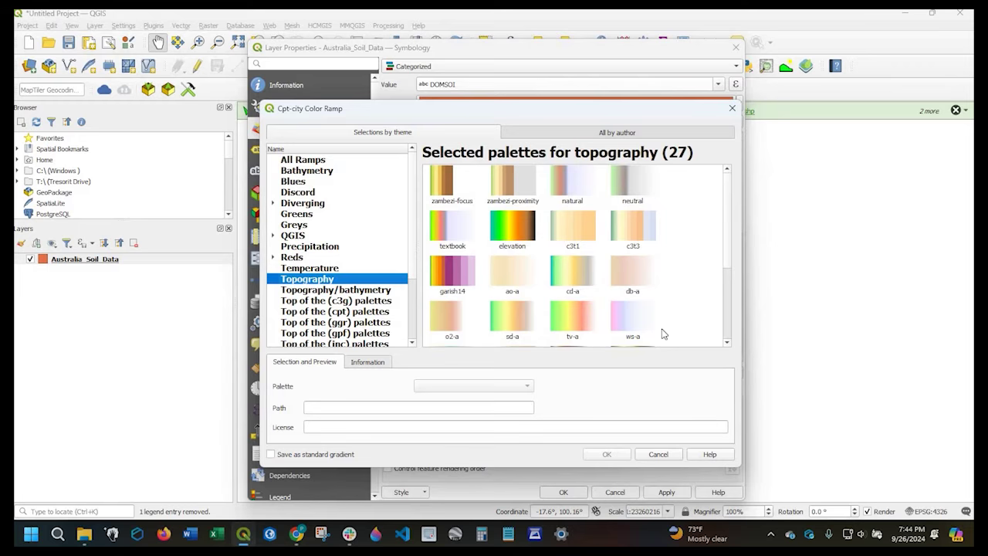
scroll(664, 328, "down", 3)
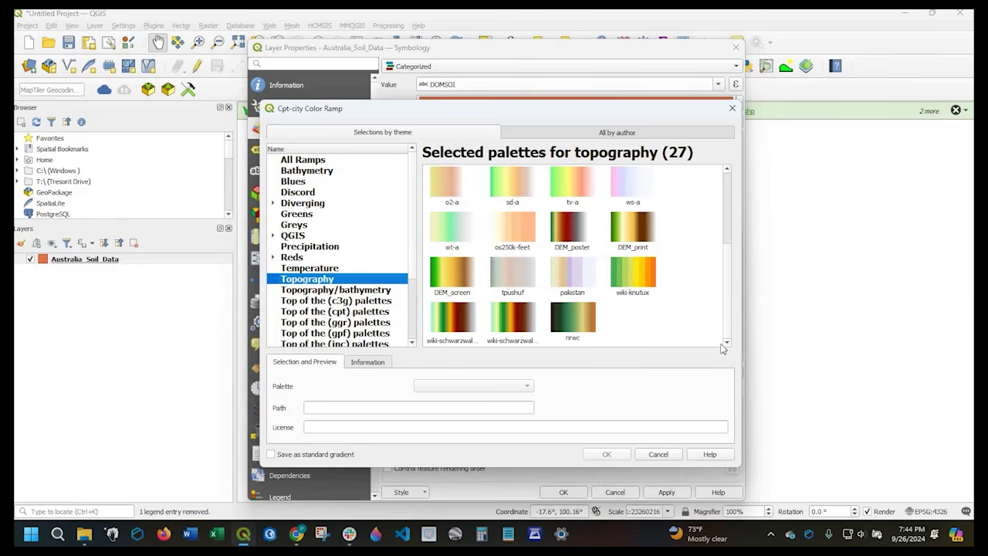
left_click(634, 272)
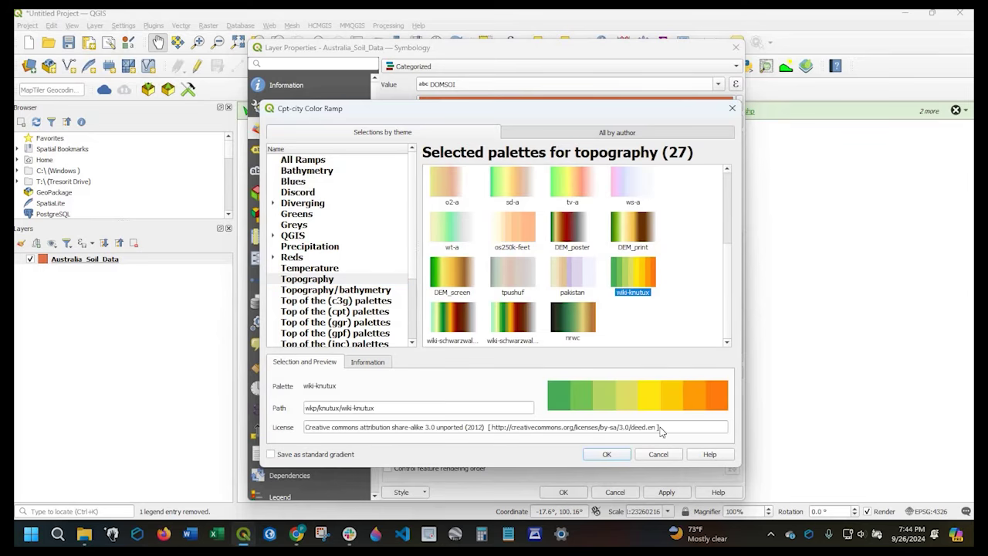
left_click(617, 457)
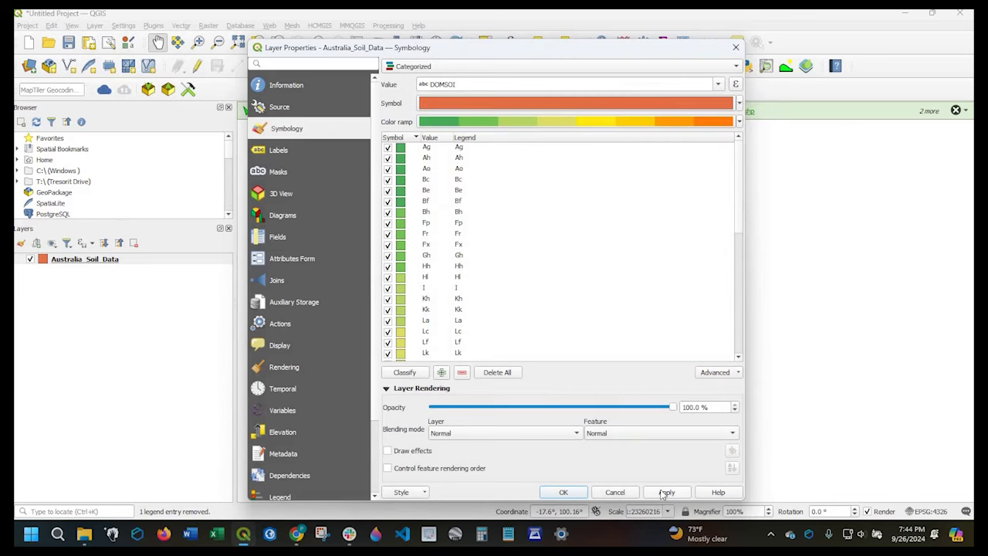
left_click(665, 493)
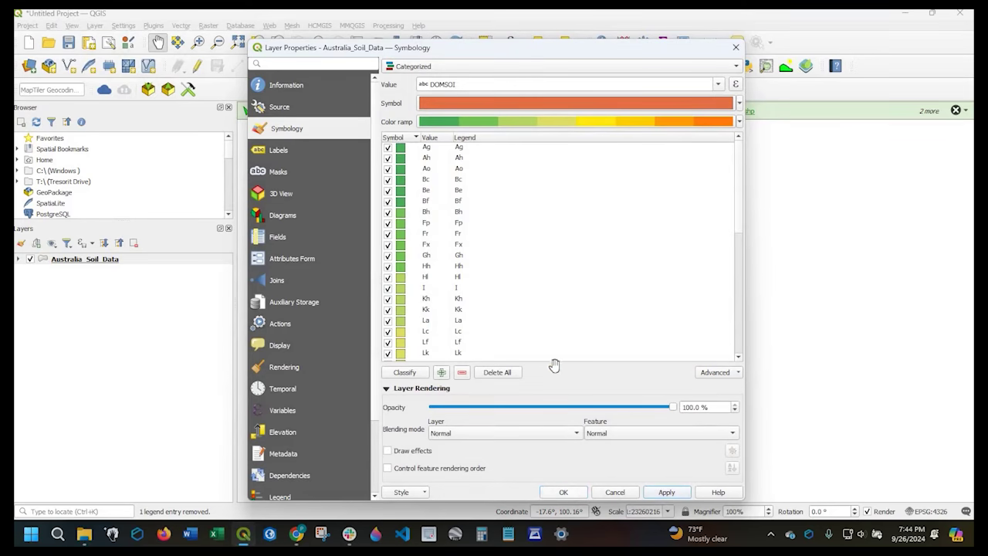
key("Escape")
Examine the recolored soil map of Australia and the records in the Australia_Soil_Data attribute table
scroll(553, 359, "up", 1)
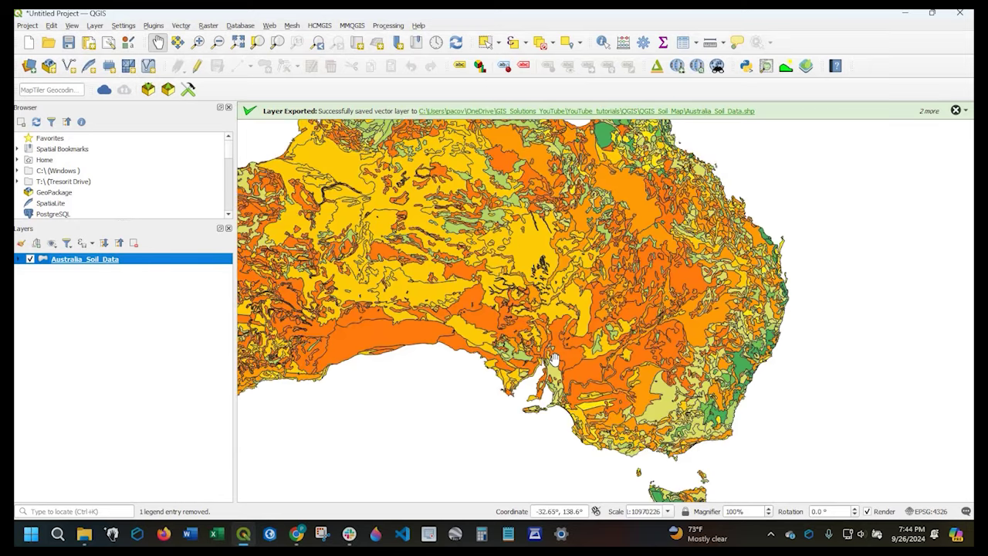
scroll(553, 357, "down", 1)
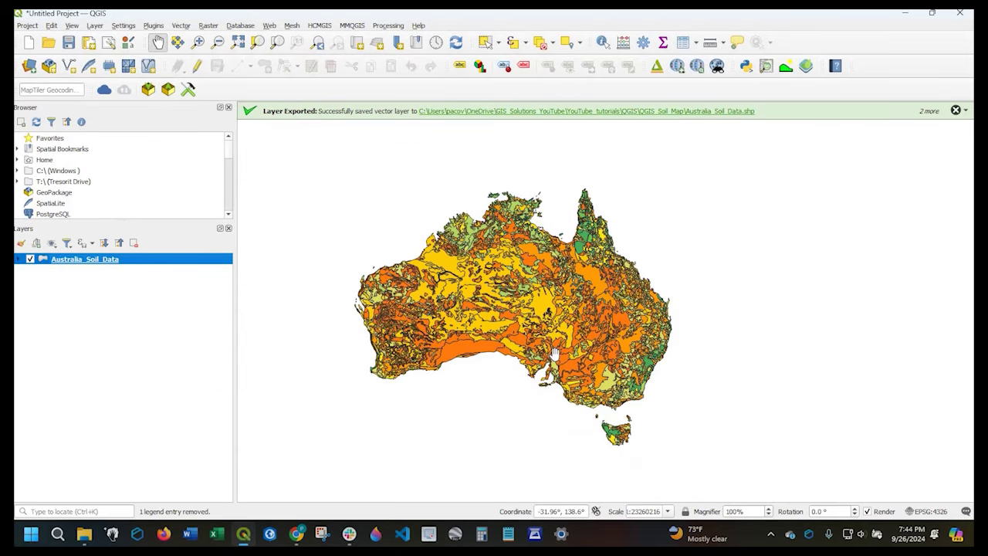
scroll(553, 354, "up", 1)
scroll(571, 340, "down", 1)
left_click_drag(610, 328, 651, 321)
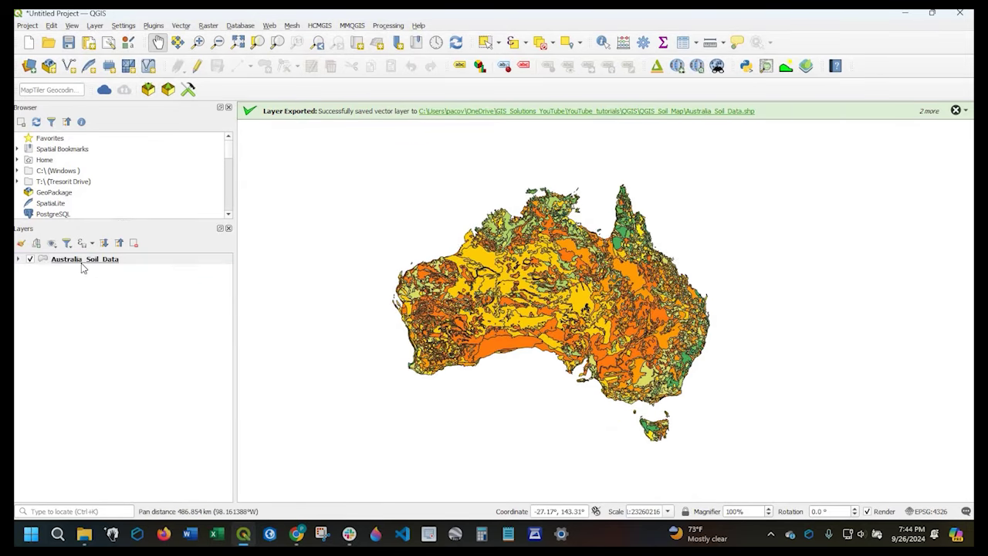
right_click(85, 259)
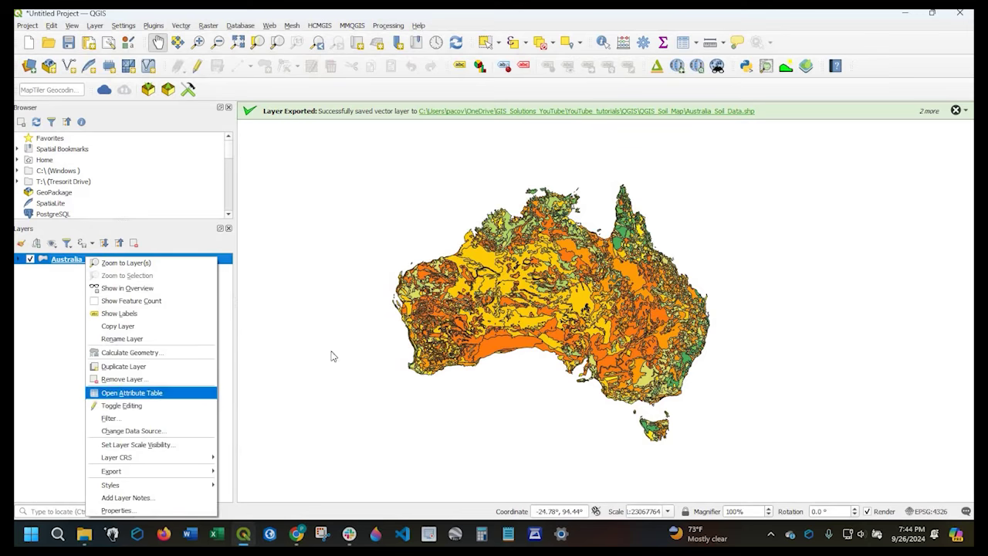
key("Return")
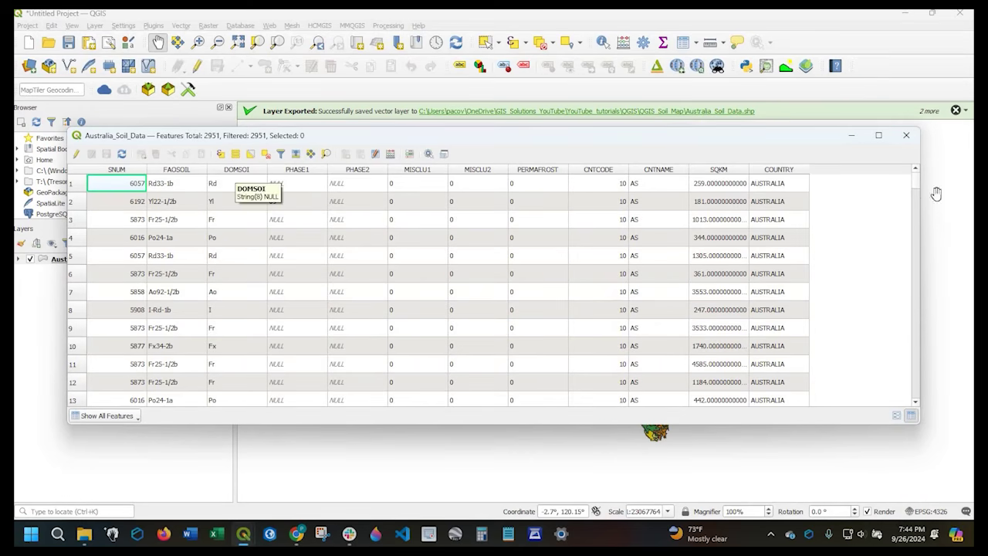
left_click(915, 378)
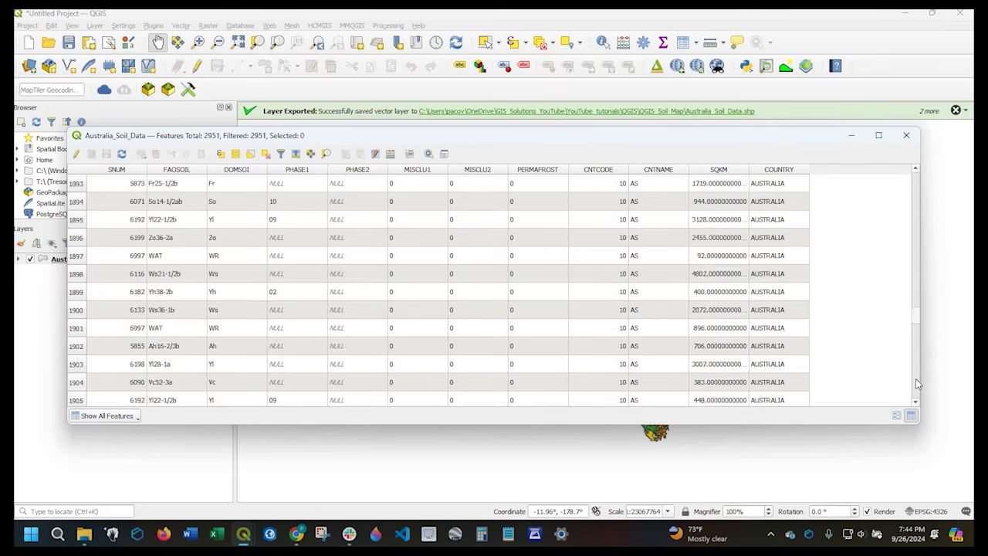
left_click_drag(916, 374, 916, 177)
left_click(909, 136)
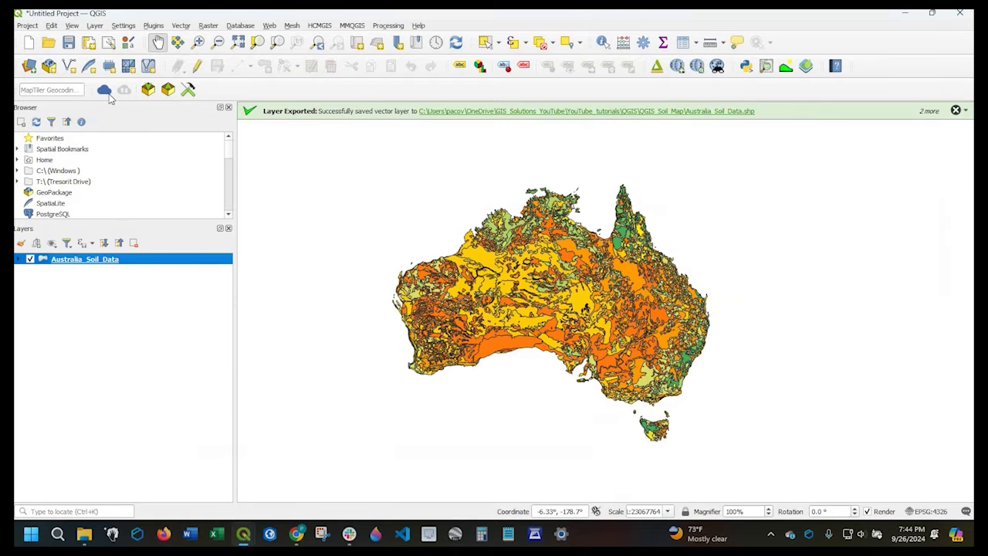
Create a new print layout titled "Australia Soil Map"
left_click(28, 27)
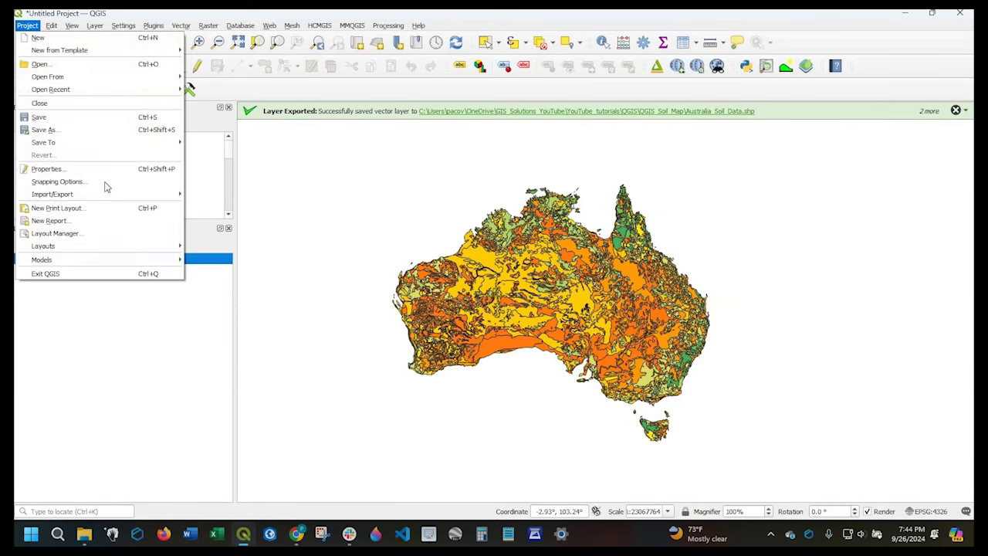
left_click(57, 208)
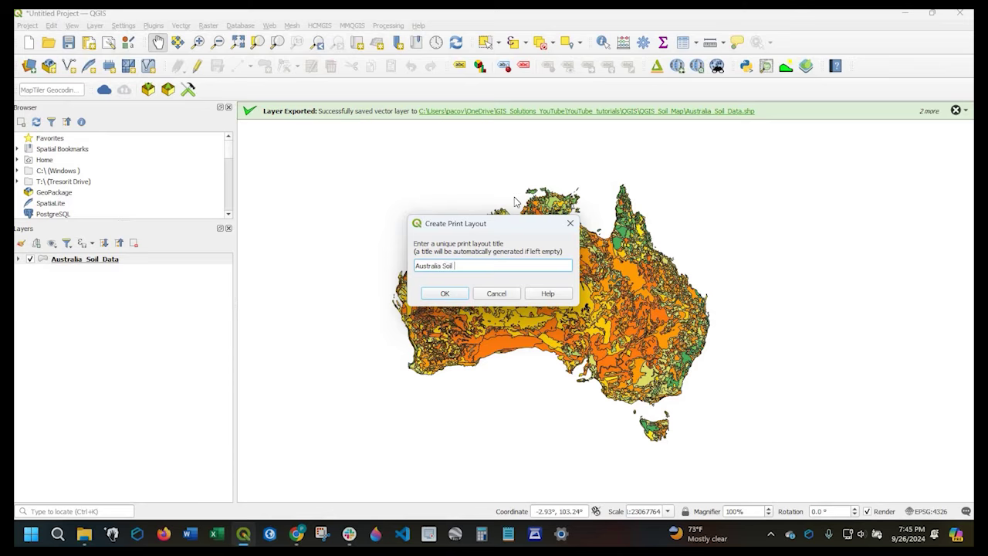
type("Map")
left_click(445, 294)
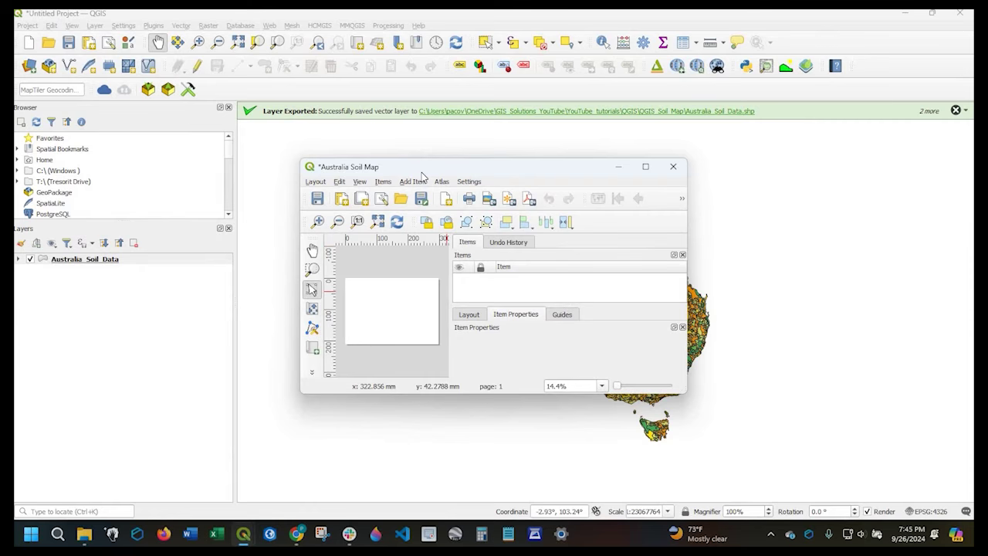
Enlarge the layout window and set the page size to Letter in the page properties
left_click_drag(421, 174, 222, 66)
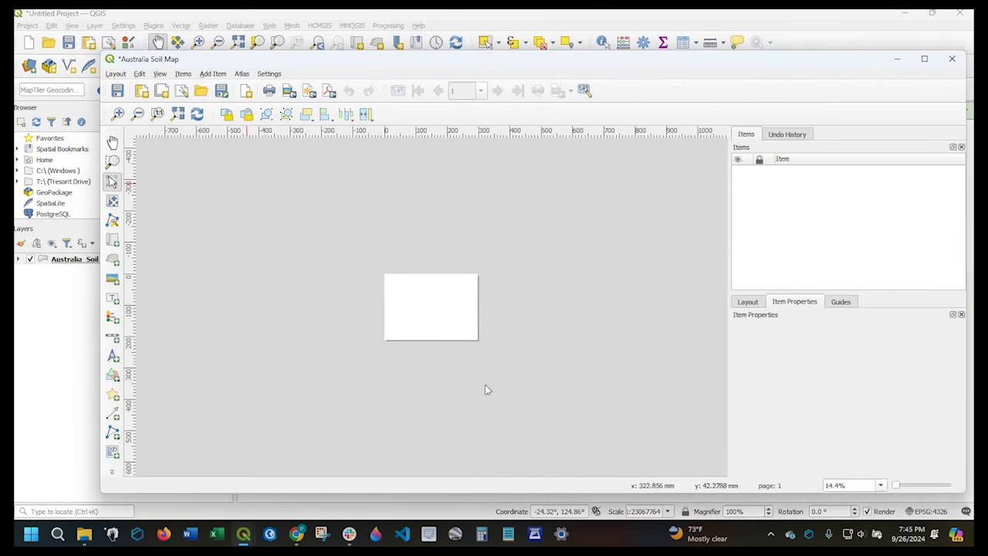
key("ctrl+plus")
key("ctrl+plus")
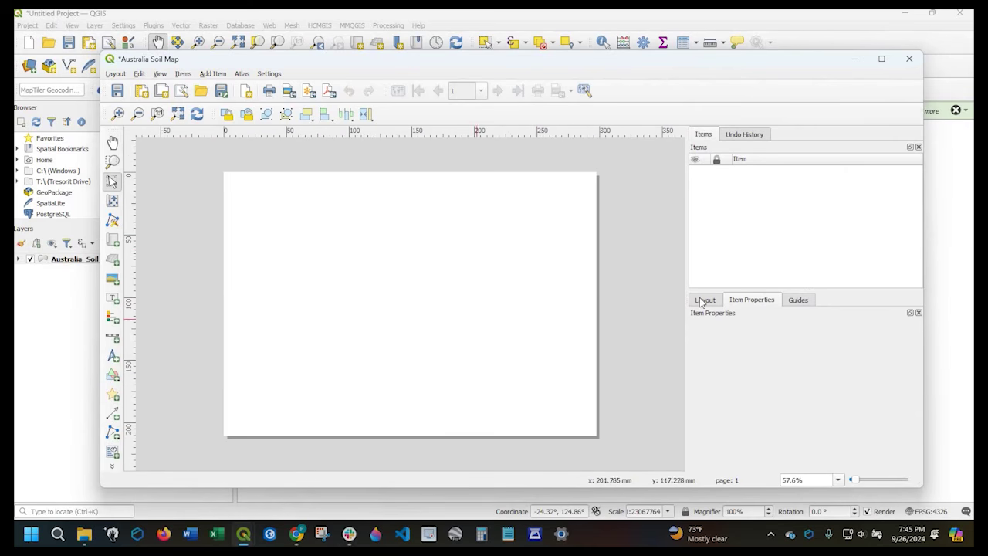
left_click(705, 300)
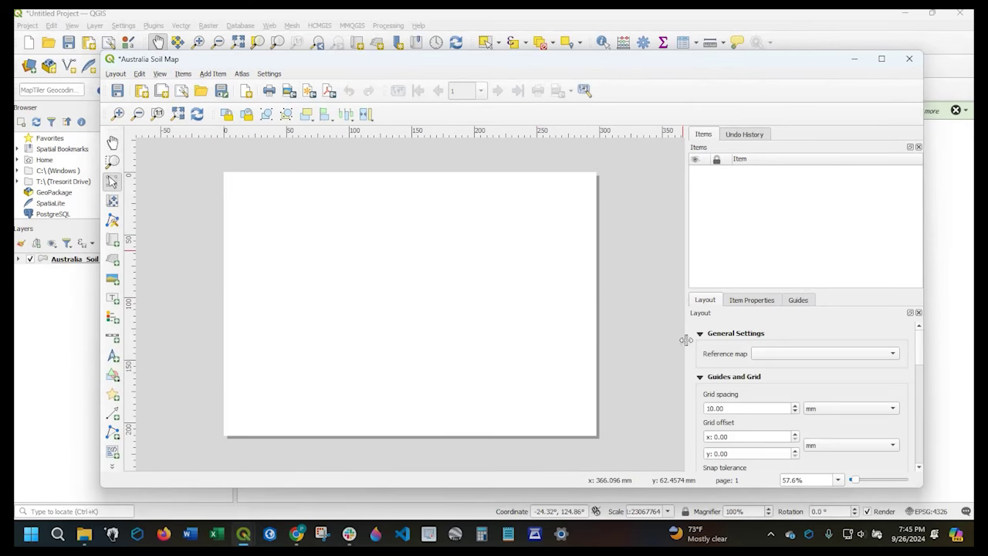
right_click(430, 288)
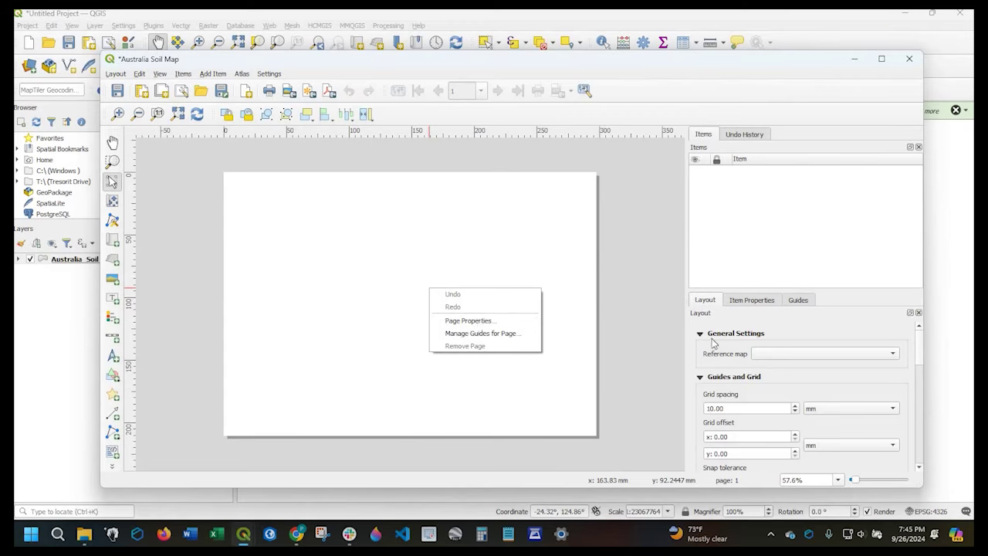
key("Down")
key("Return")
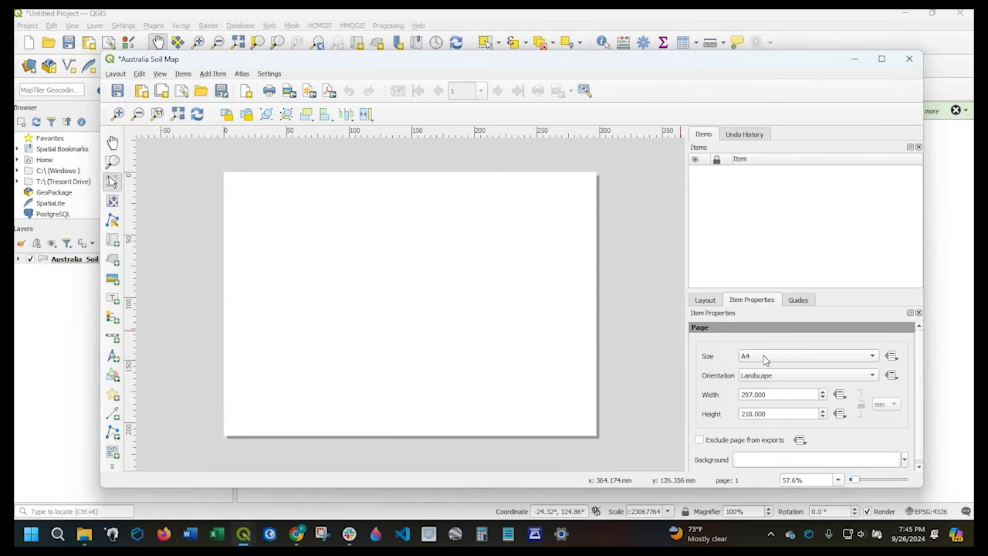
left_click(765, 357)
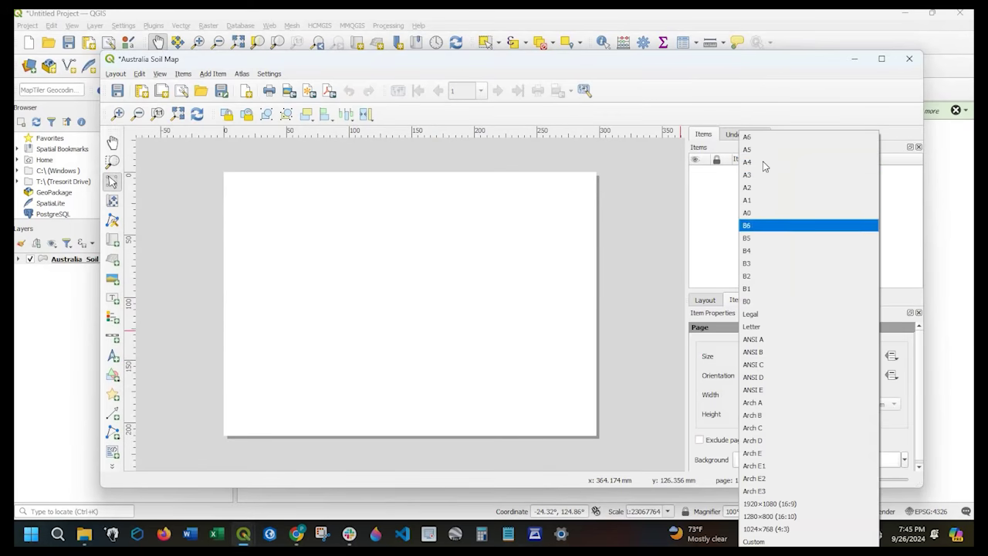
left_click(753, 327)
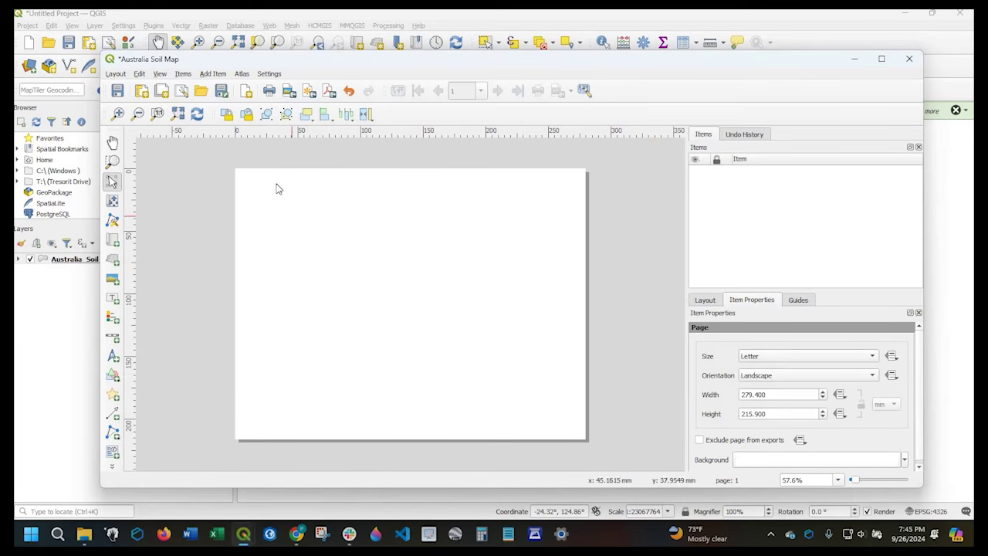
Add a map covering the whole 279.4 × 215.9 mm page and shift its content right to center Australia
left_click(213, 74)
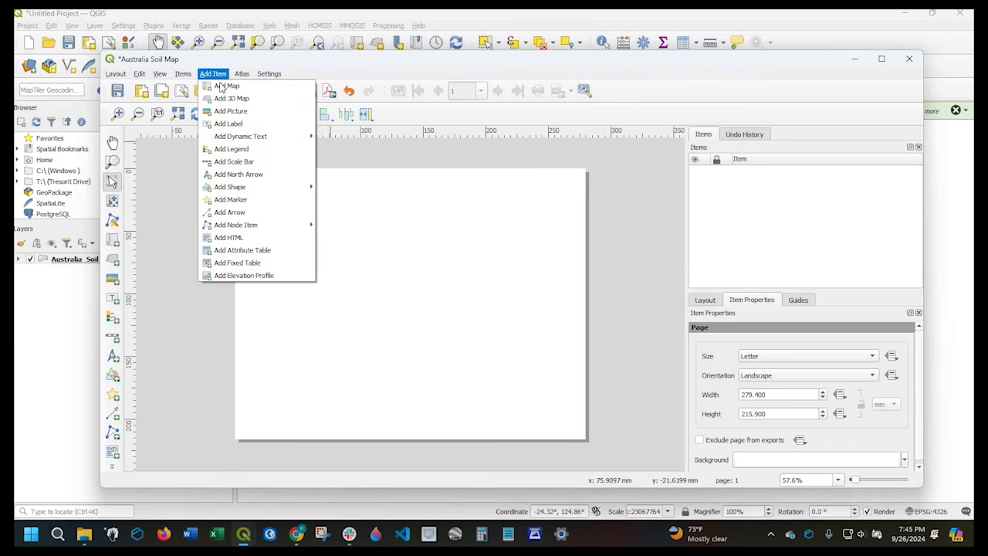
left_click(224, 86)
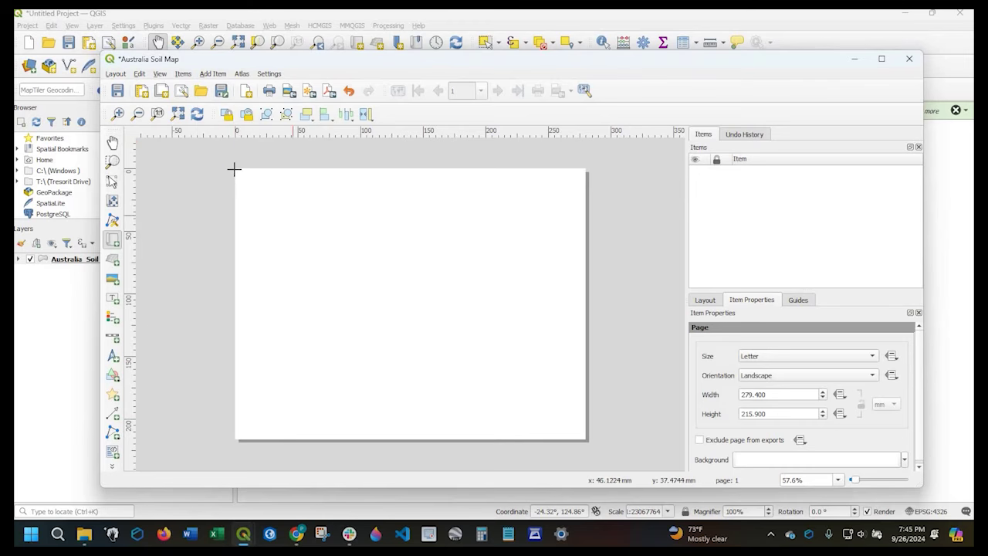
left_click_drag(235, 170, 585, 439)
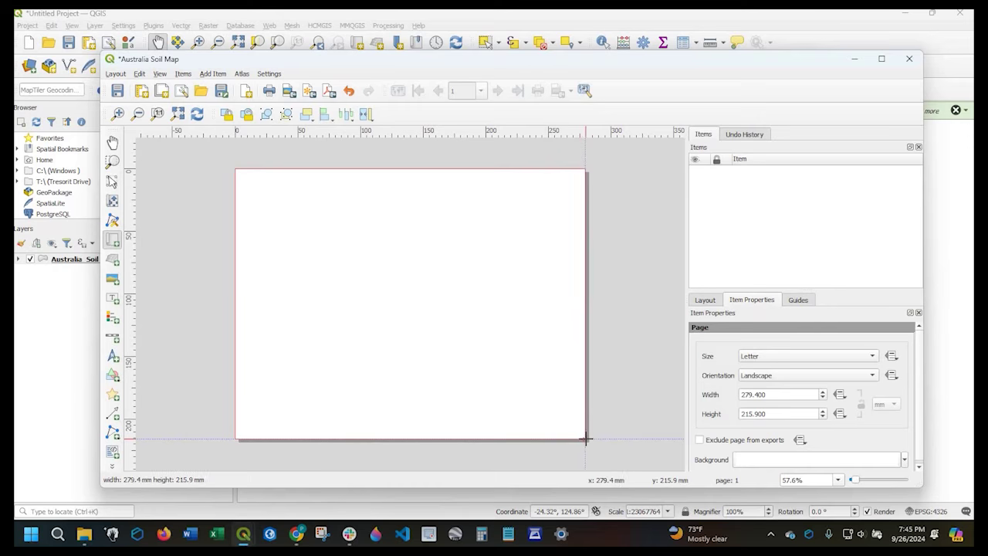
left_click_drag(586, 441, 586, 441)
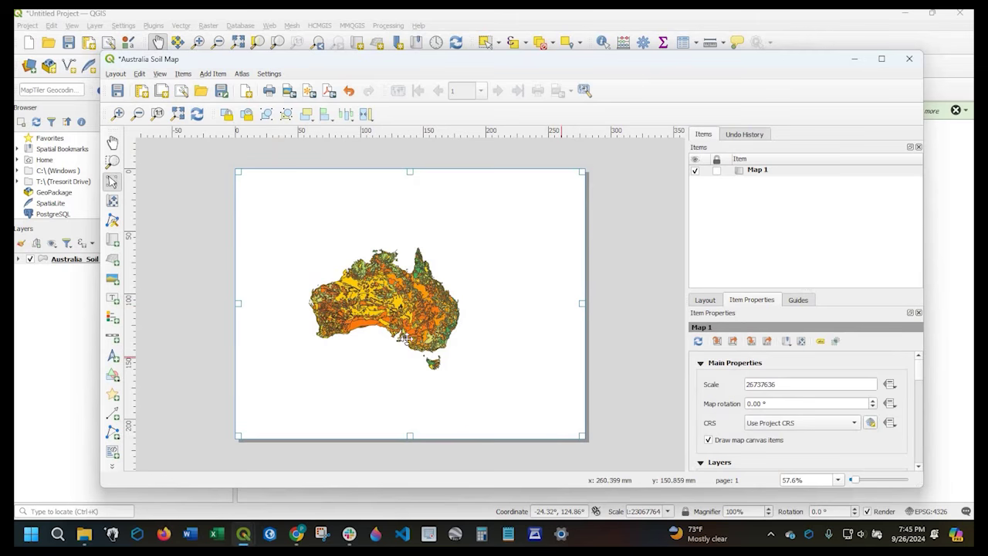
left_click(112, 200)
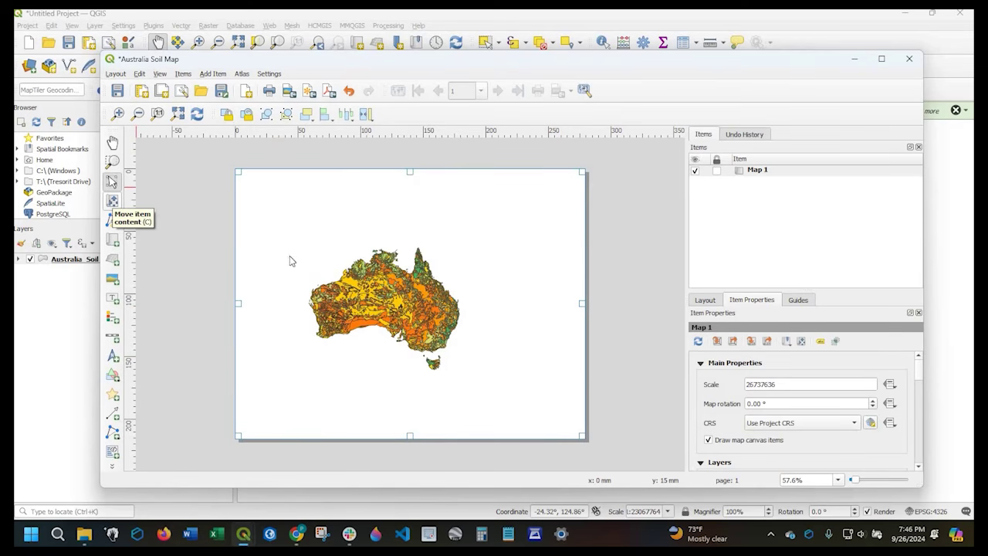
left_click_drag(385, 325, 406, 325)
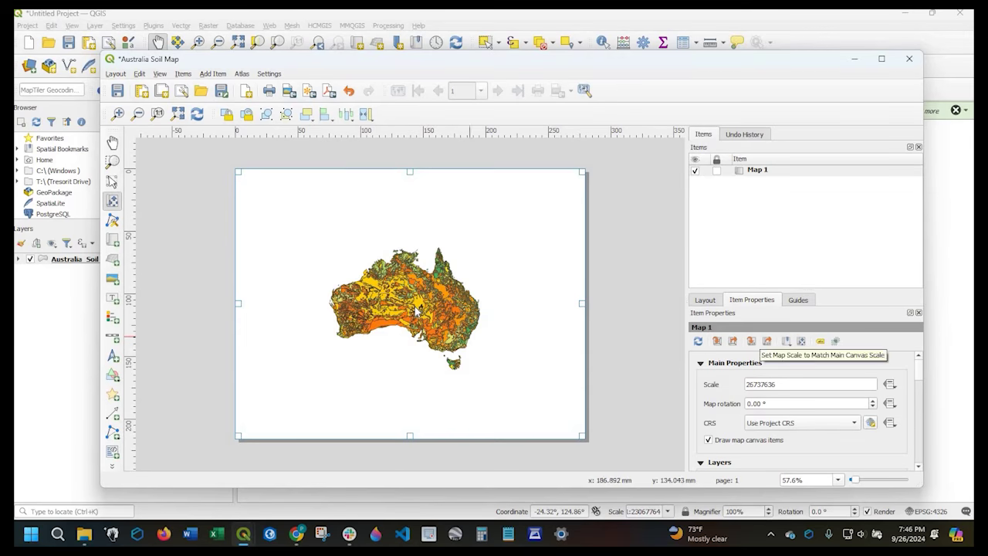
Enlarge the map content to a scale of about 1:13,078,547 and shift it so Australia fills the page
scroll(417, 311, "up", 2)
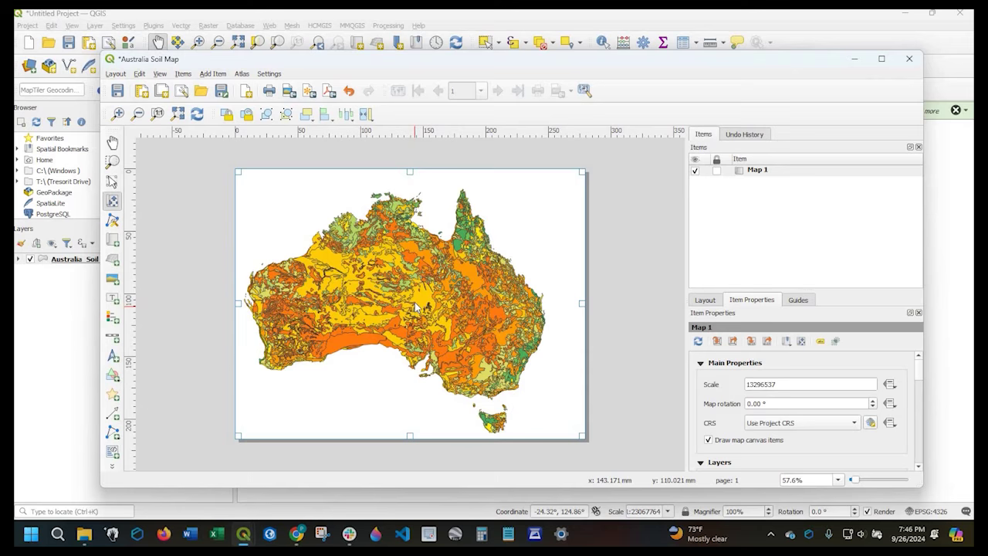
scroll(417, 308, "down", 2)
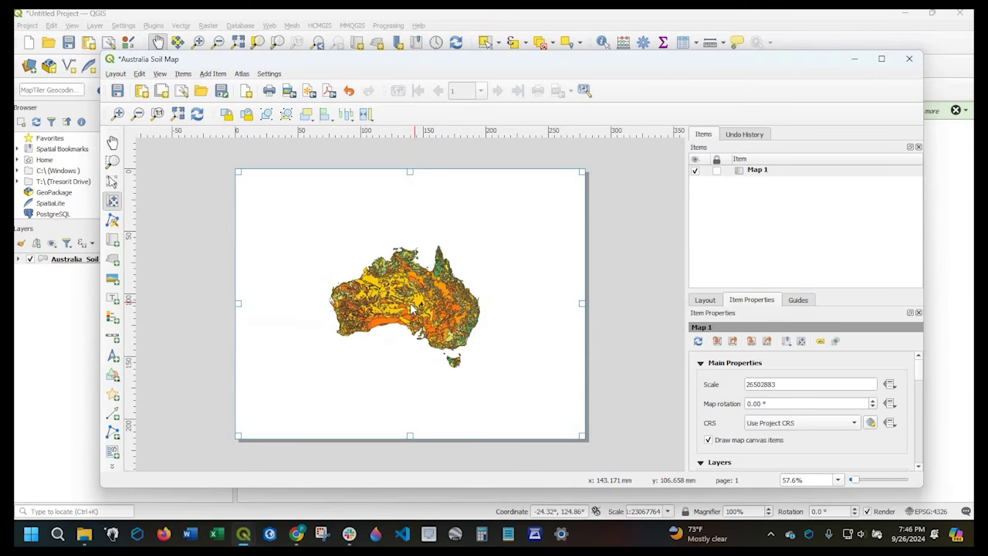
scroll(412, 309, "up", 2)
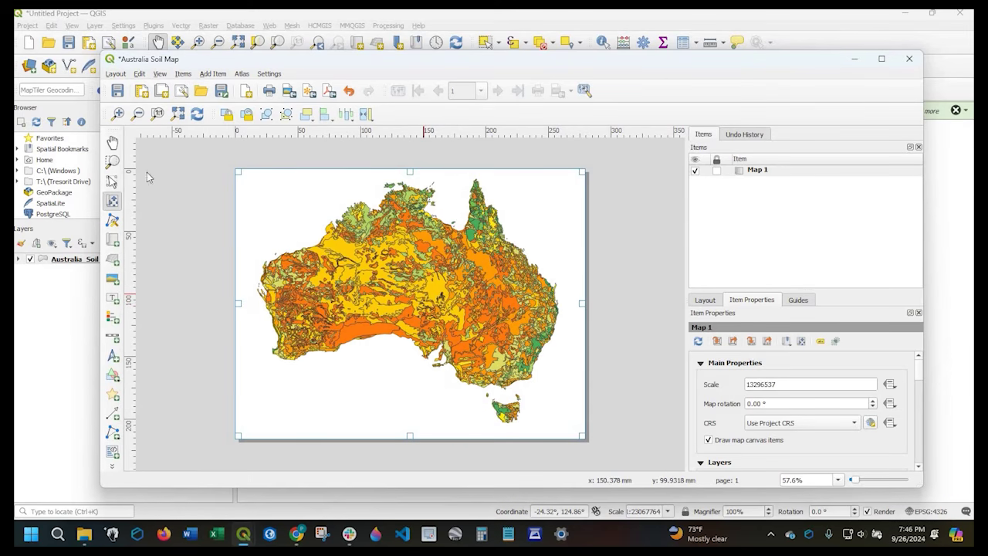
scroll(429, 305, "up", 1)
left_click_drag(437, 307, 431, 309)
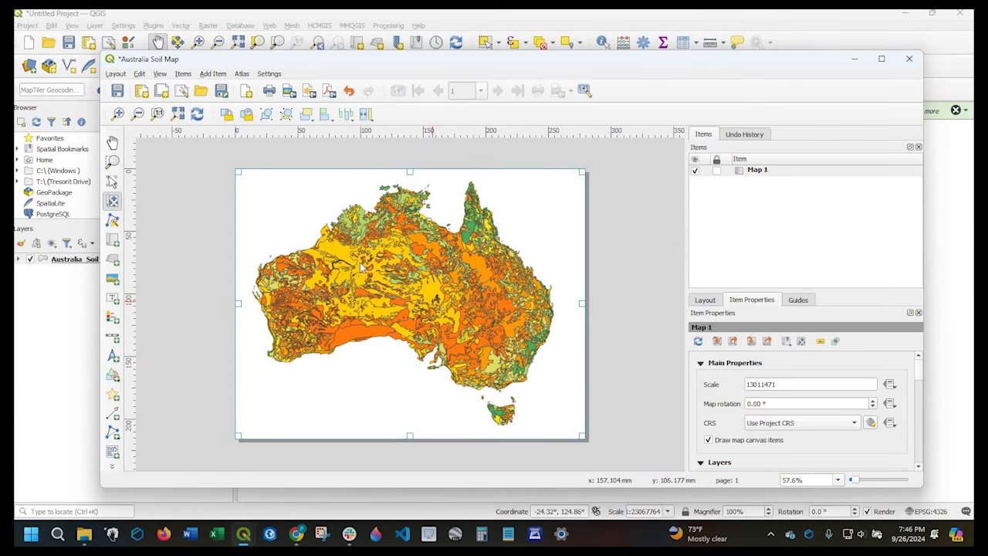
scroll(388, 397, "down", 1)
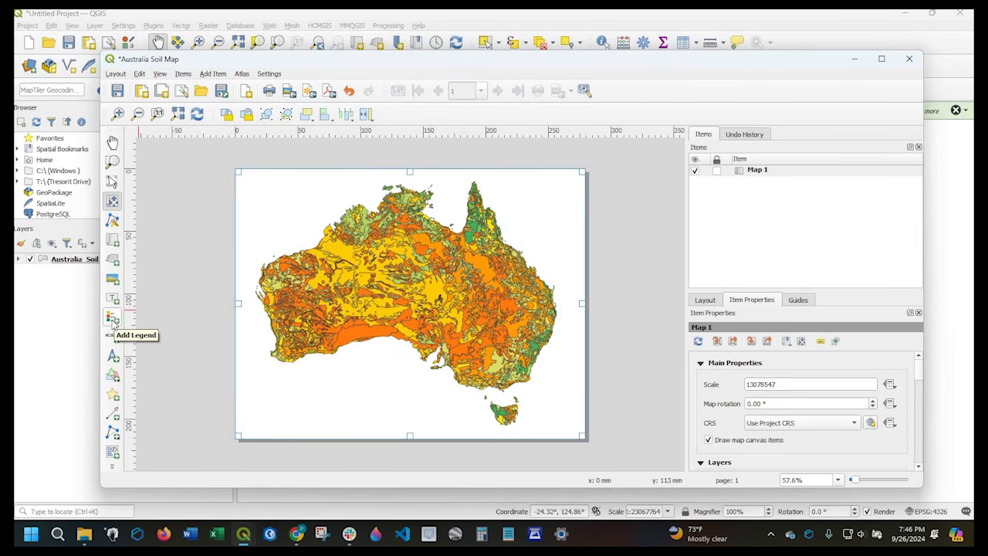
Add a legend in a frame about 142 × 42 mm below southwestern Australia and move it up over the west coast
left_click_drag(263, 371, 305, 397)
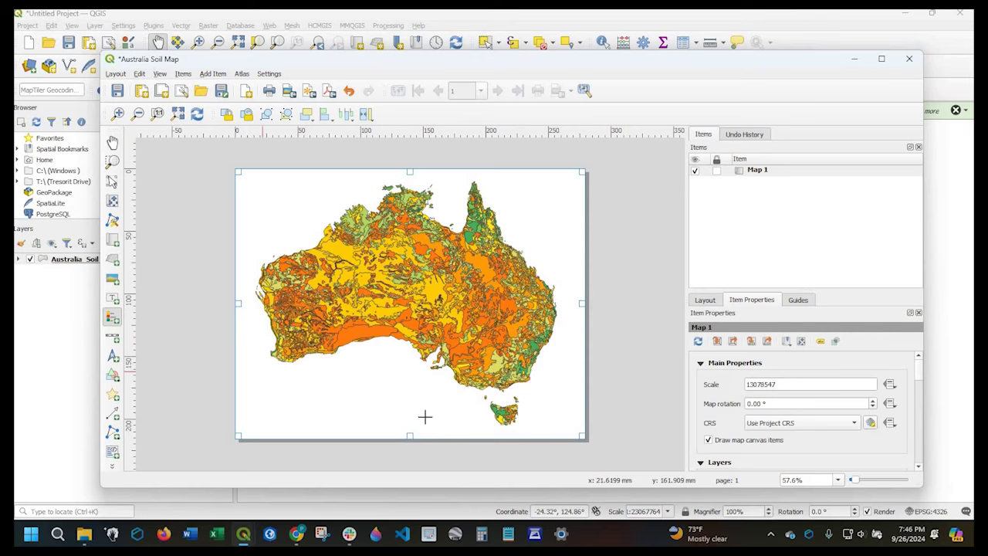
left_click_drag(444, 424, 441, 424)
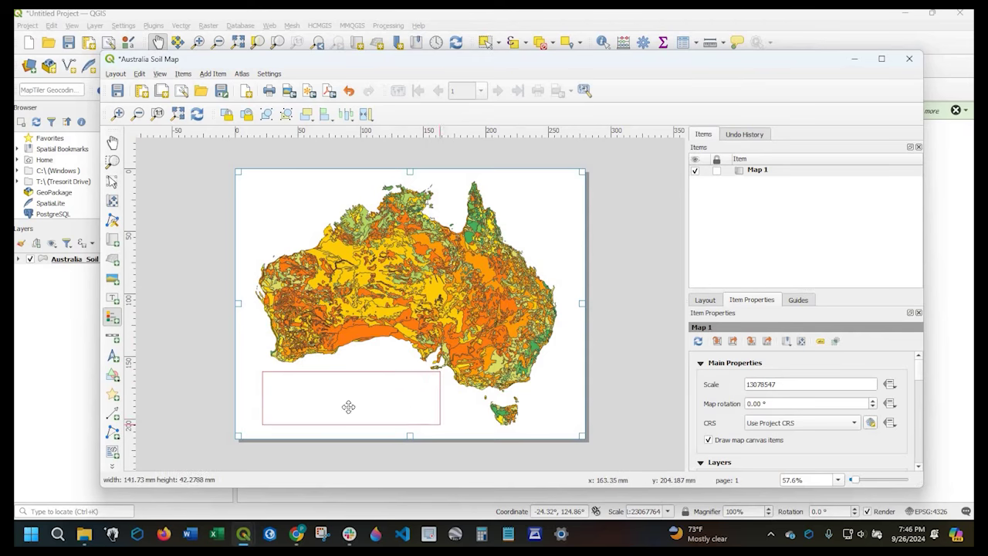
left_click_drag(287, 397, 284, 210)
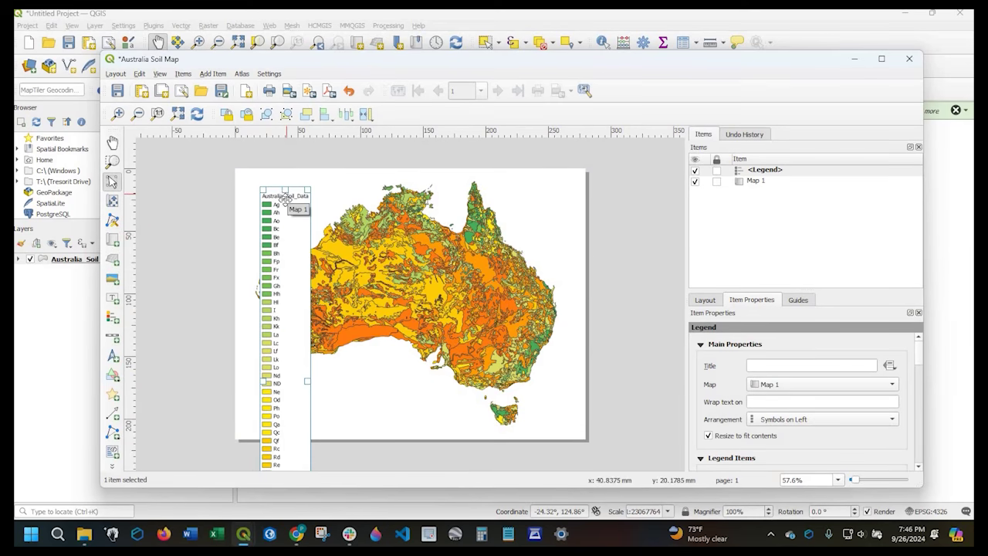
right_click(275, 271)
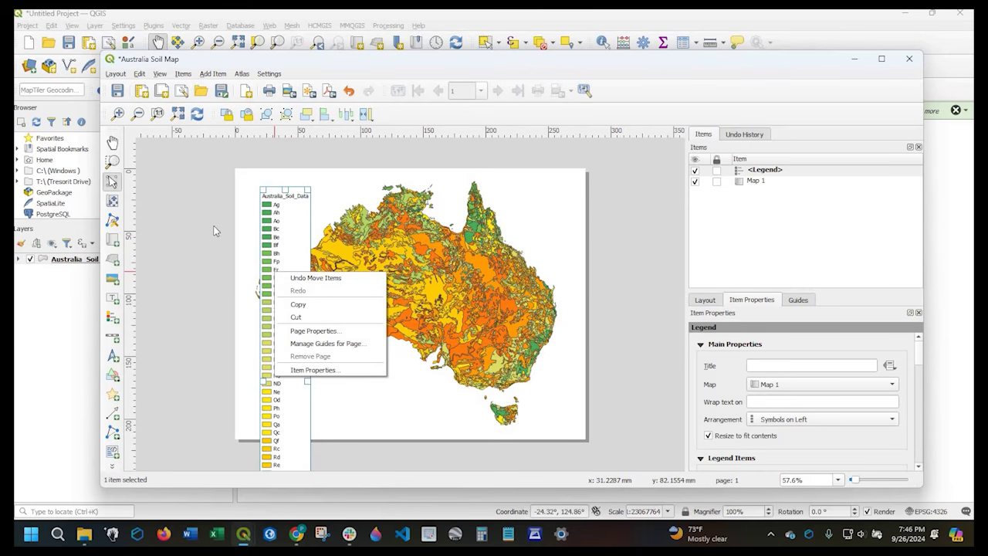
left_click(602, 232)
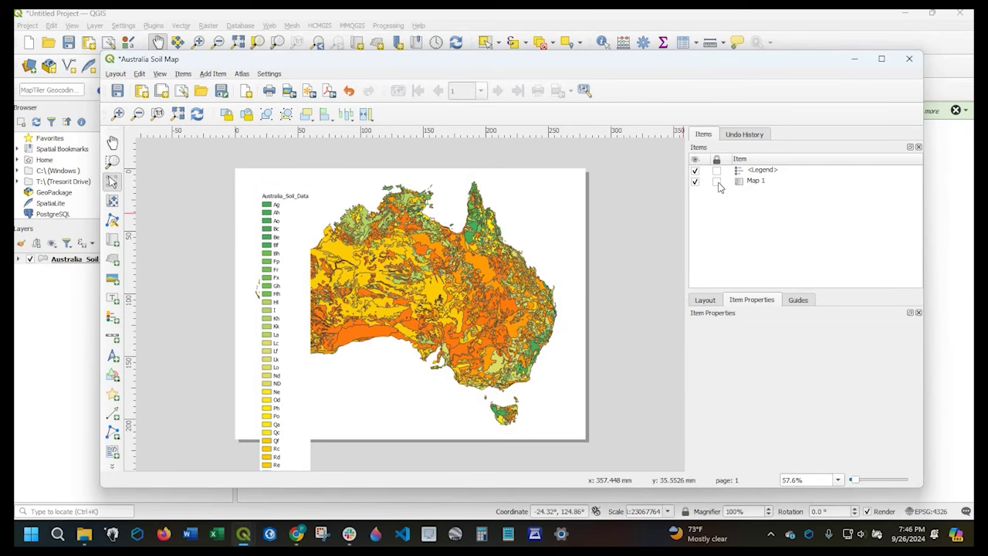
Lock Map 1 and move the legend further up along the page's western side
key("ctrl+l")
left_click(461, 223)
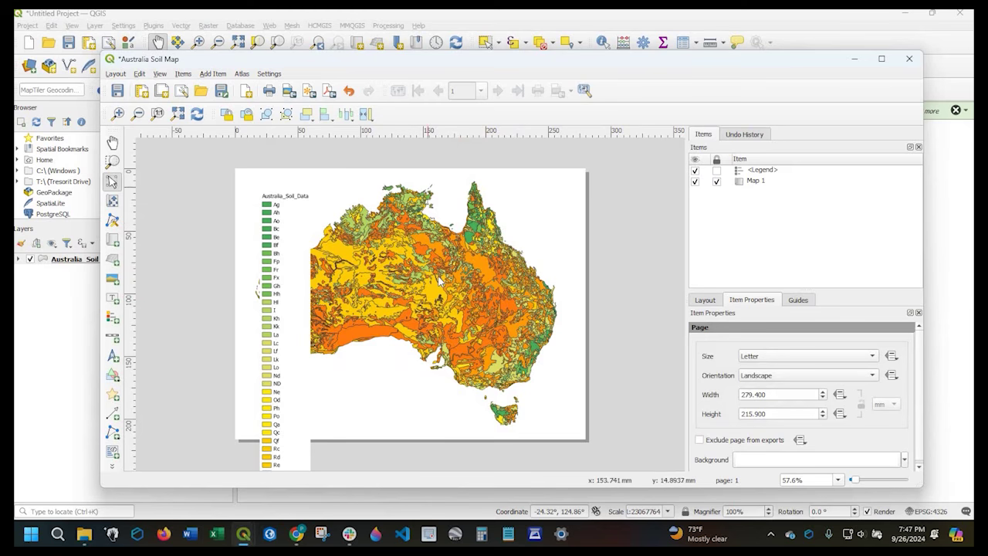
left_click_drag(289, 285, 367, 233)
left_click_drag(307, 245, 285, 247)
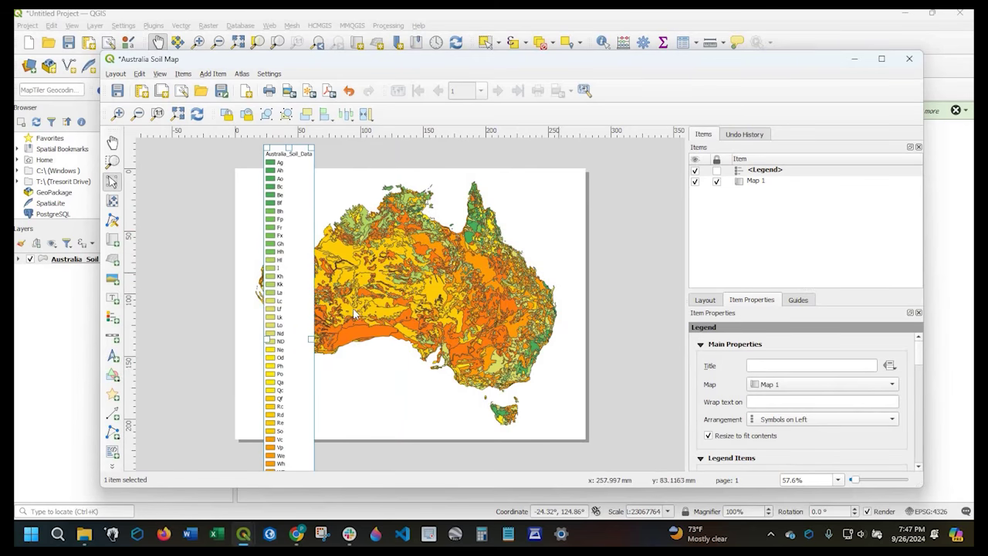
Set the legend's column count to 8 and allow layer items to split across columns
right_click(294, 264)
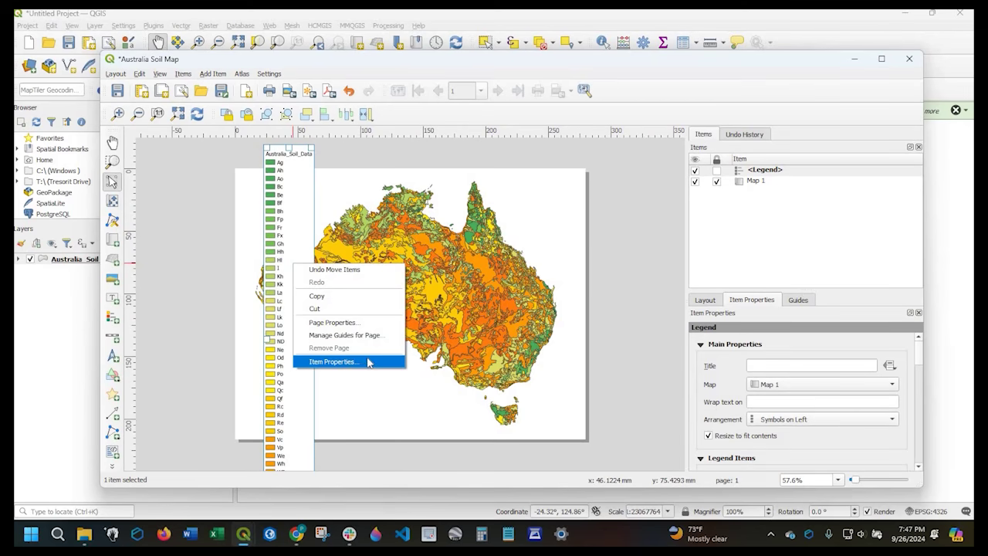
left_click(754, 385)
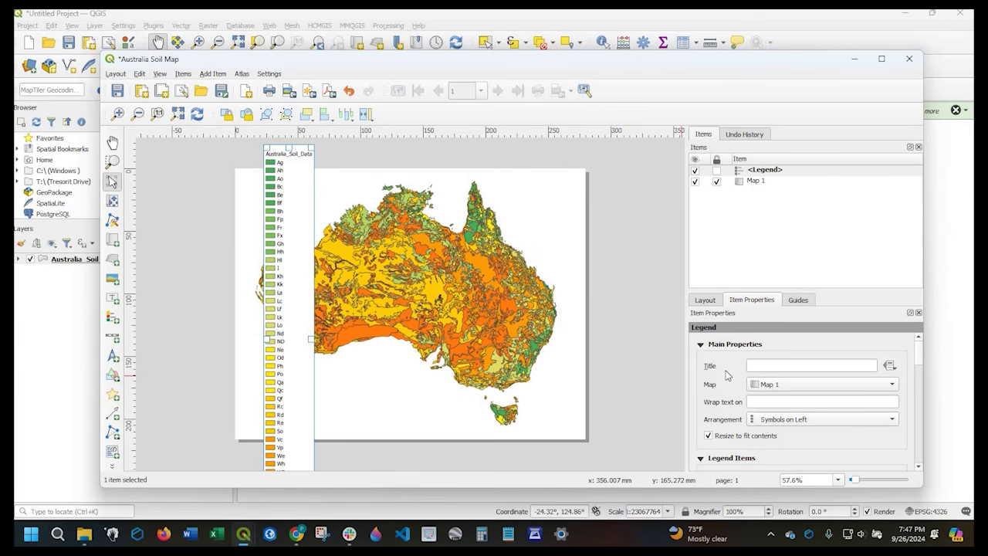
scroll(717, 371, "down", 2)
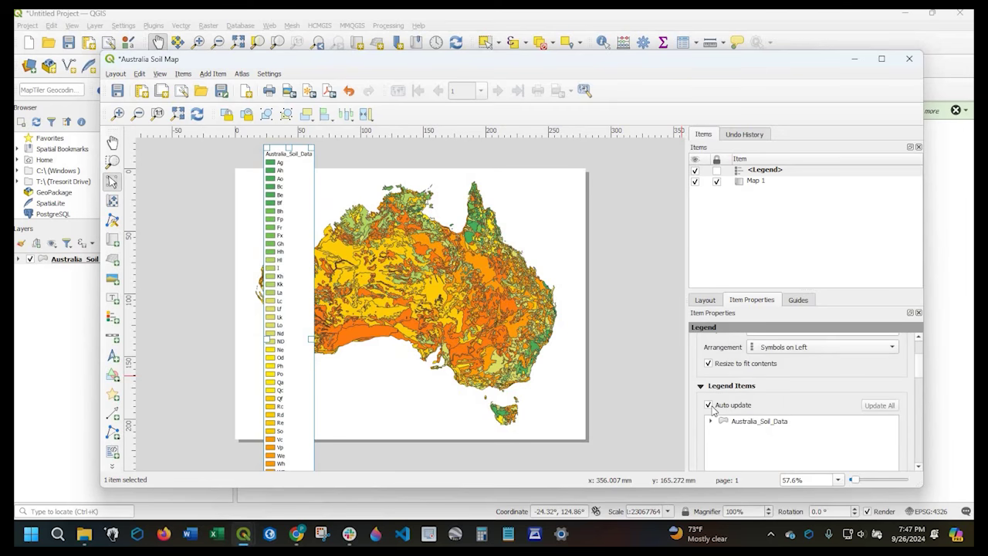
scroll(741, 377, "down", 1)
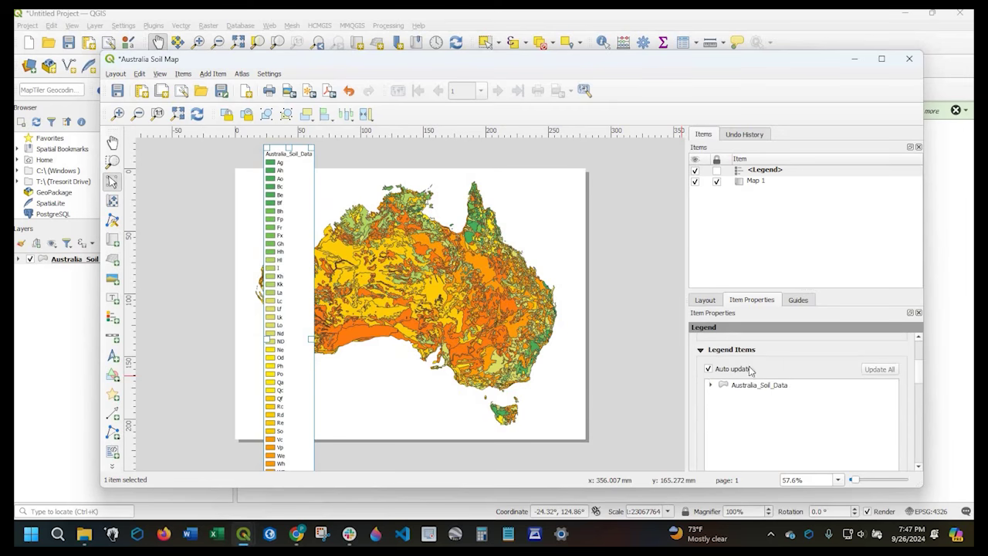
scroll(701, 382, "down", 4)
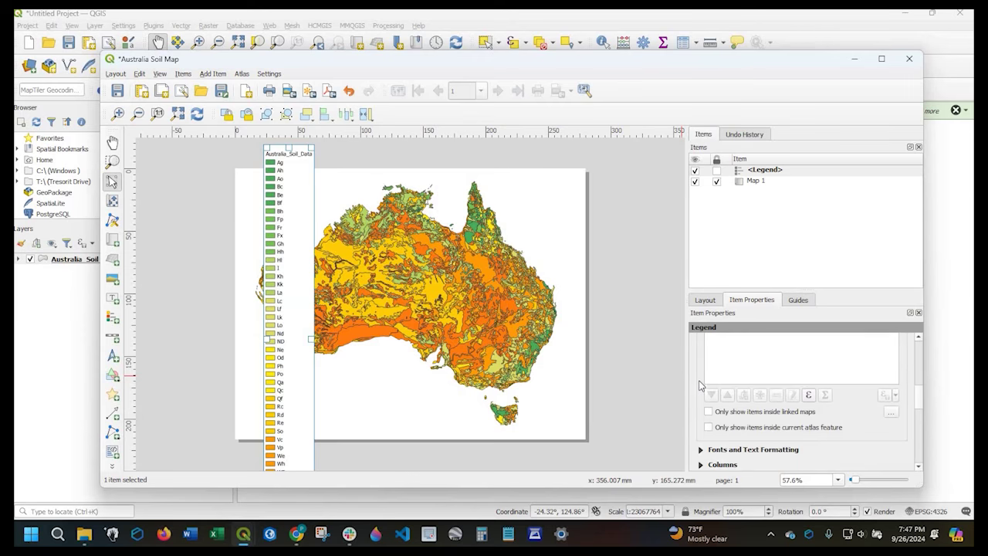
scroll(705, 431, "down", 1)
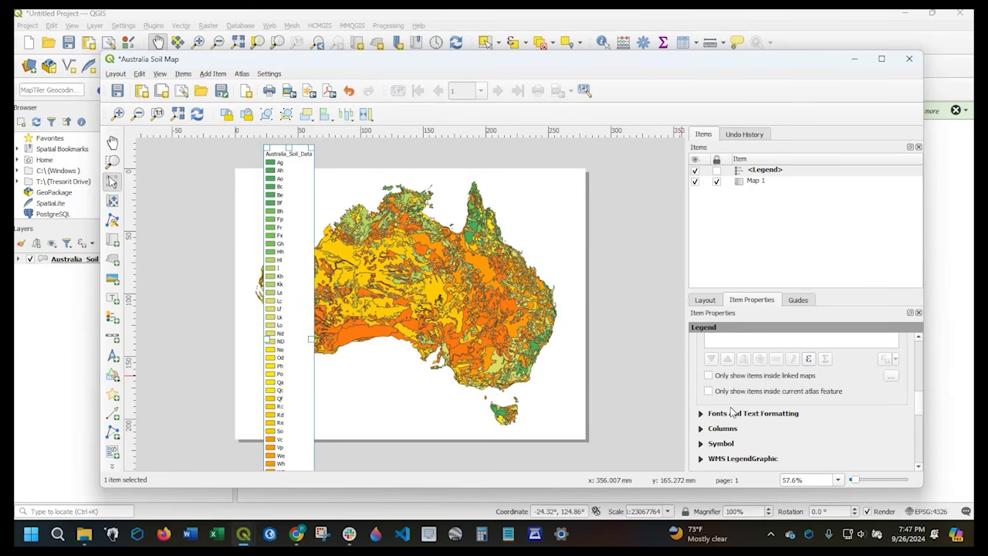
left_click(729, 427)
key("Tab")
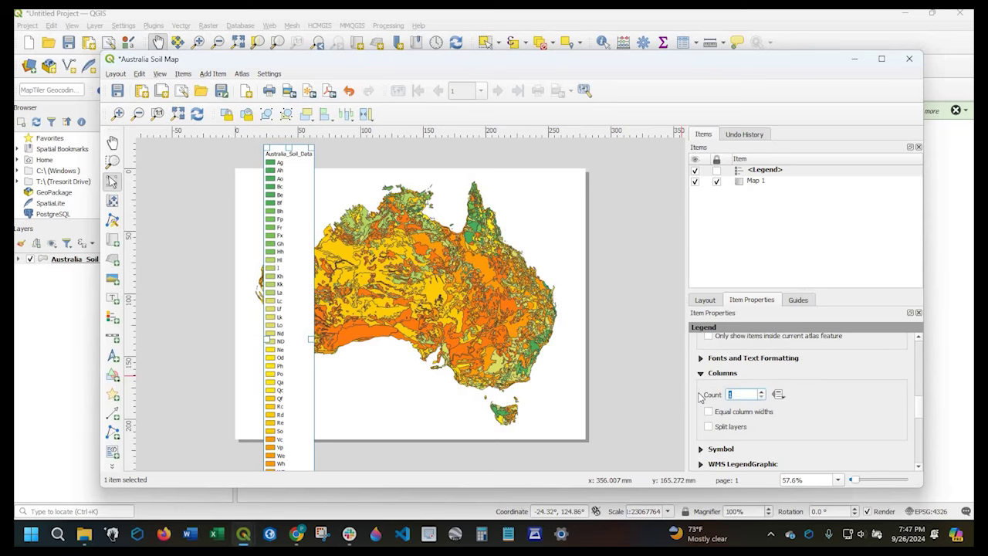
type("8")
Move the legend into the blank area below southwestern Australia and widen its frame to fit all columns
left_click_drag(403, 171, 409, 395)
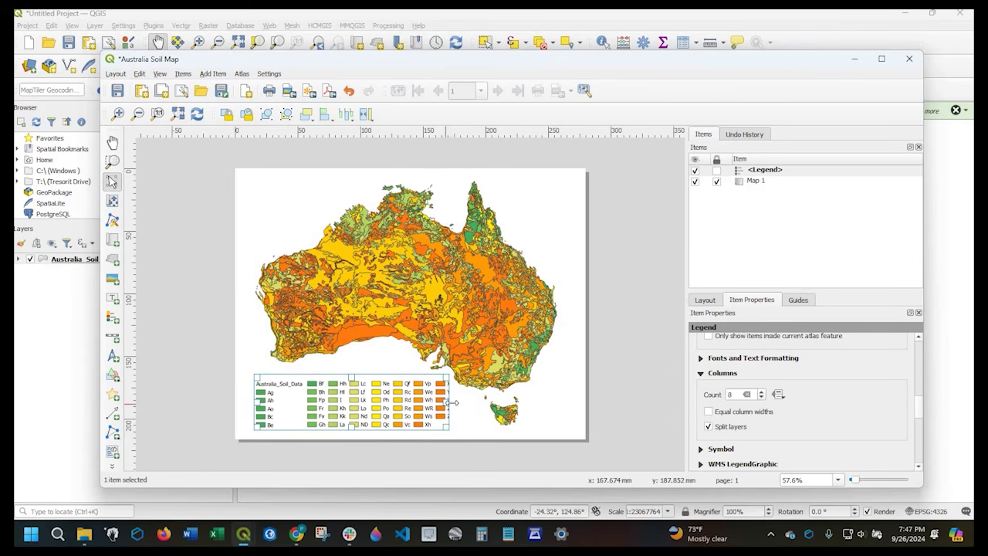
left_click_drag(452, 402, 461, 402)
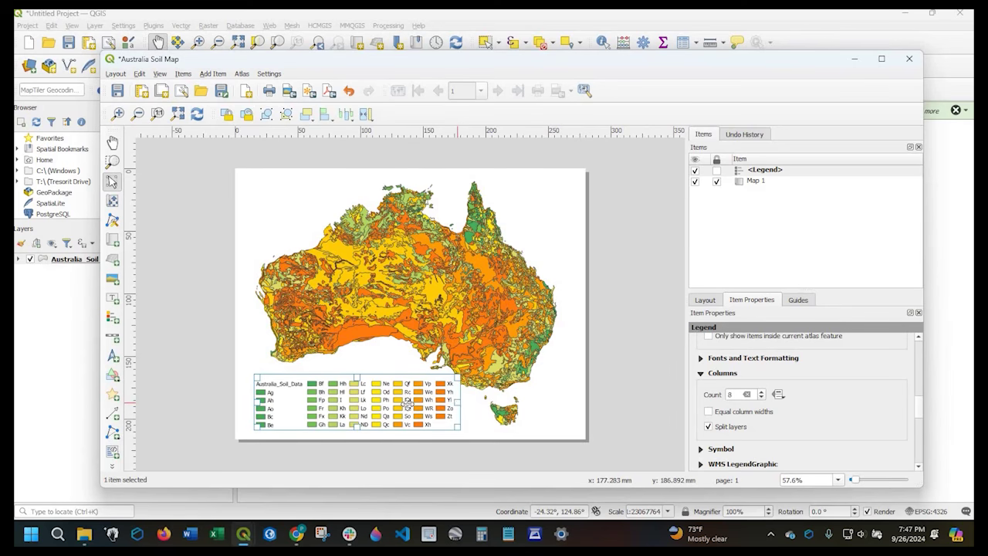
left_click_drag(382, 404, 315, 399)
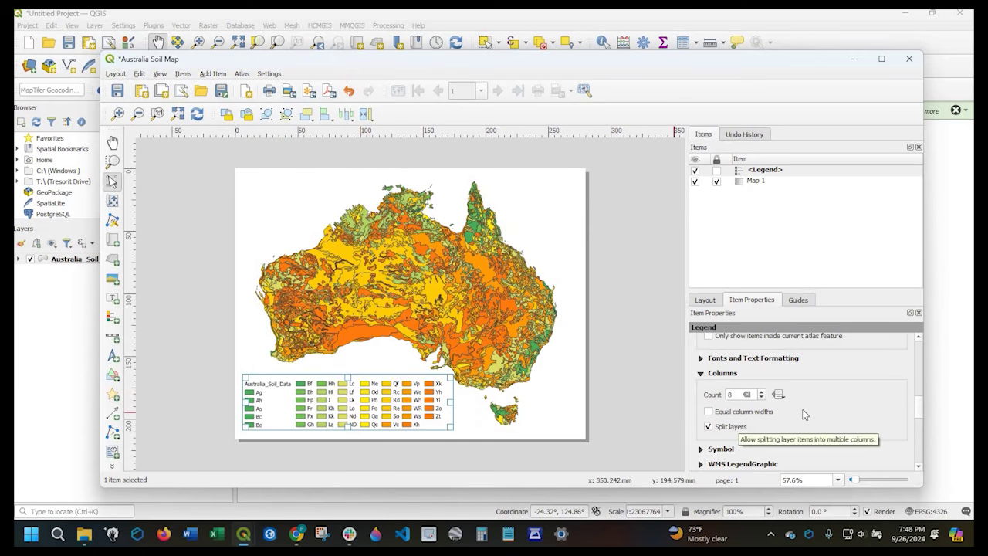
Turn off automatic updating of the legend items
scroll(799, 413, "up", 3)
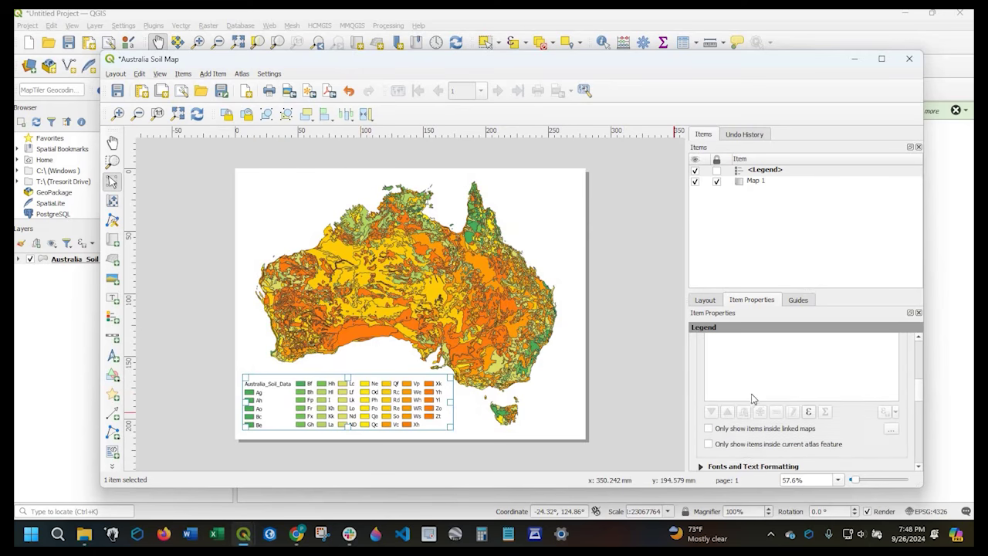
scroll(753, 398, "up", 4)
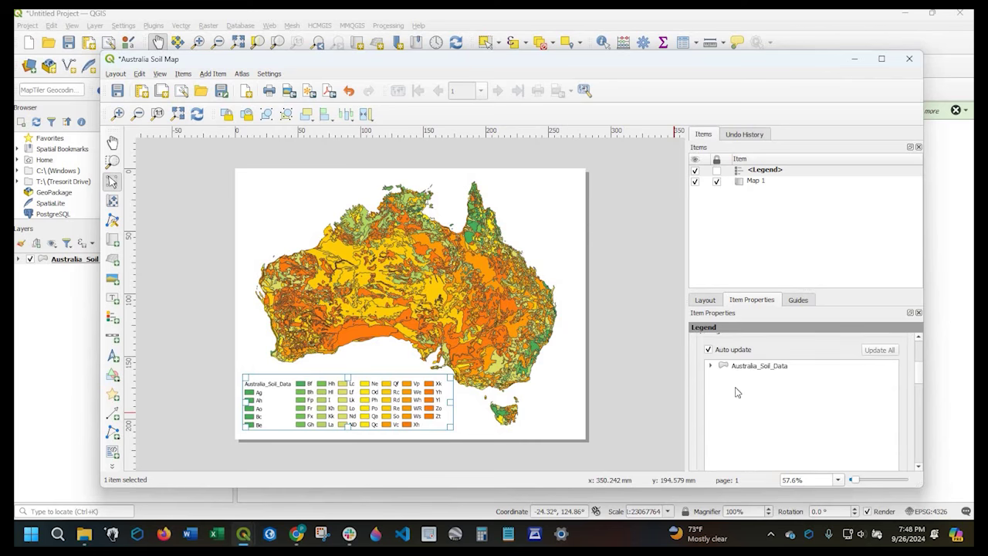
scroll(764, 409, "up", 3)
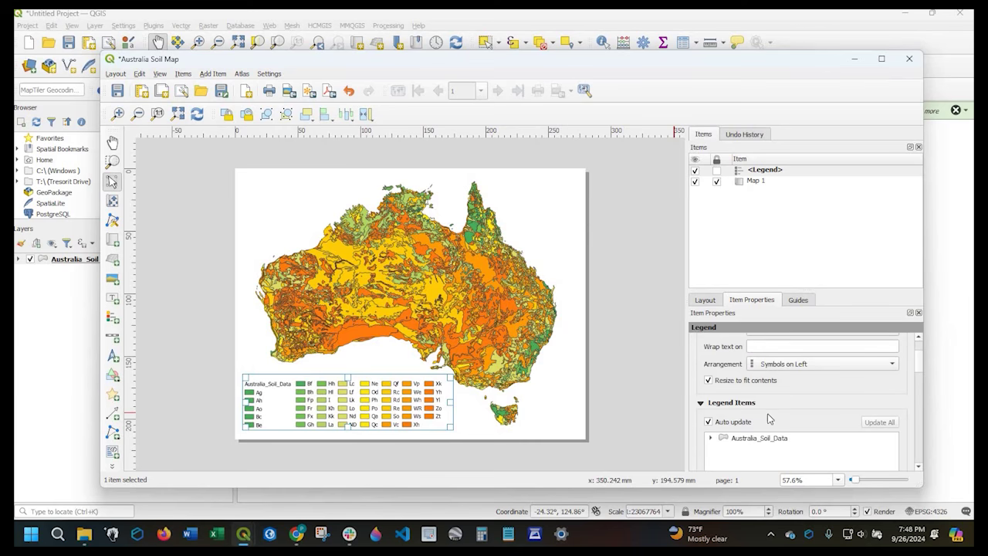
left_click(709, 423)
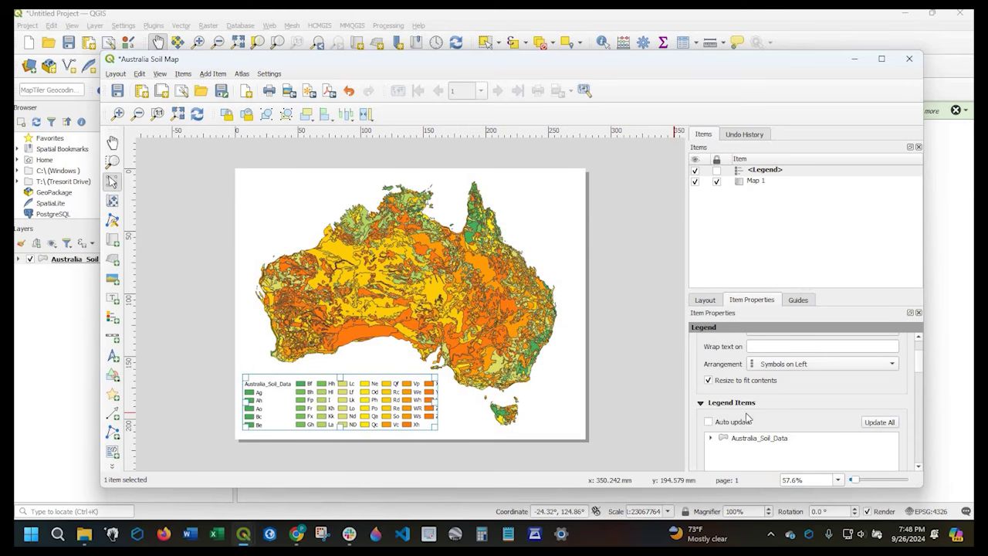
Hide the Australia_Soil_Data heading in the legend and narrow and reposition the legend frame slightly
scroll(714, 408, "down", 1)
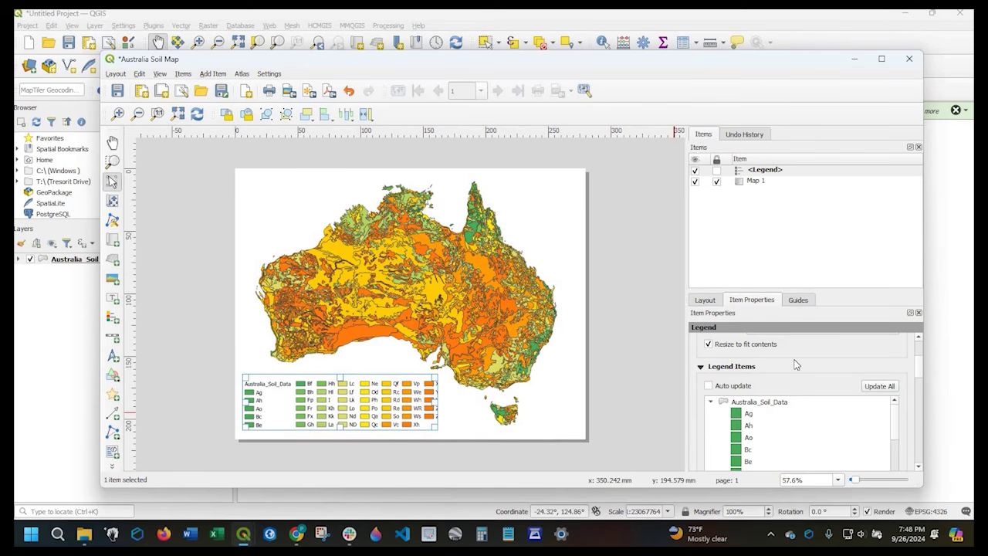
scroll(796, 364, "down", 2)
scroll(770, 396, "up", 2)
left_click(746, 407)
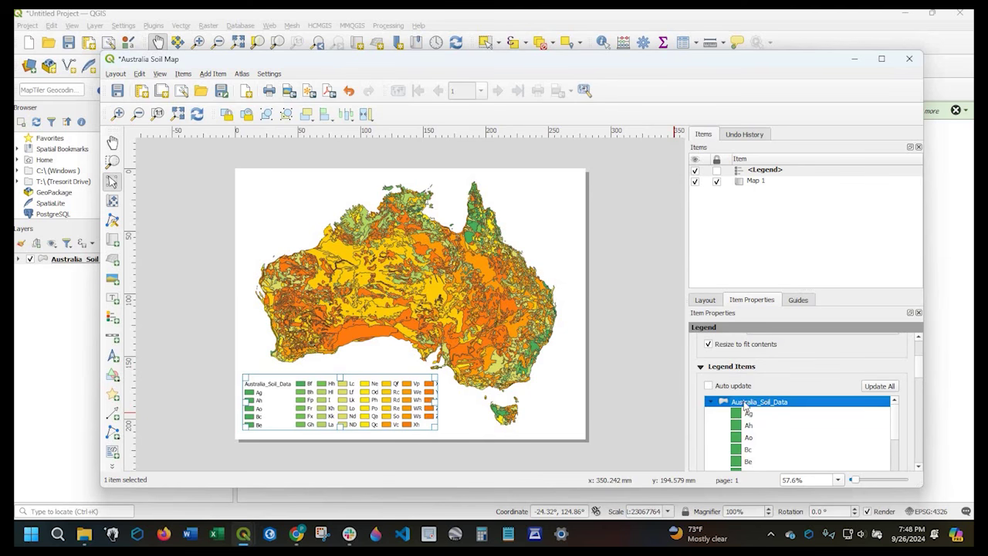
right_click(767, 405)
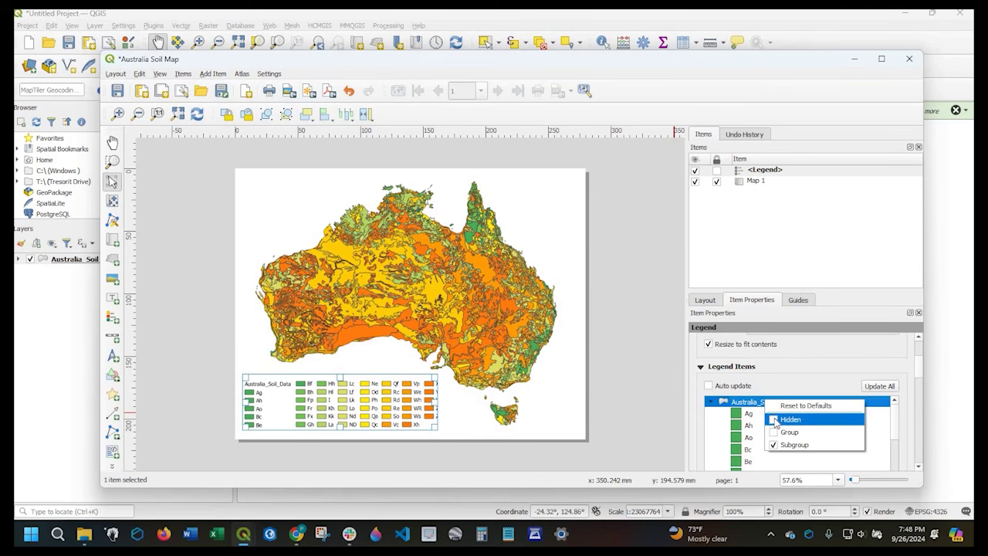
left_click(775, 420)
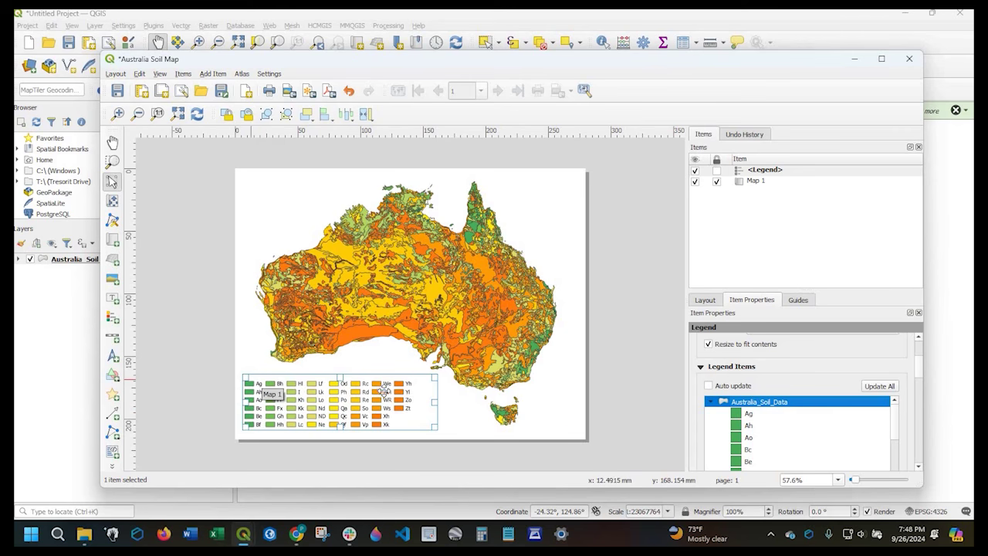
left_click_drag(435, 403, 426, 403)
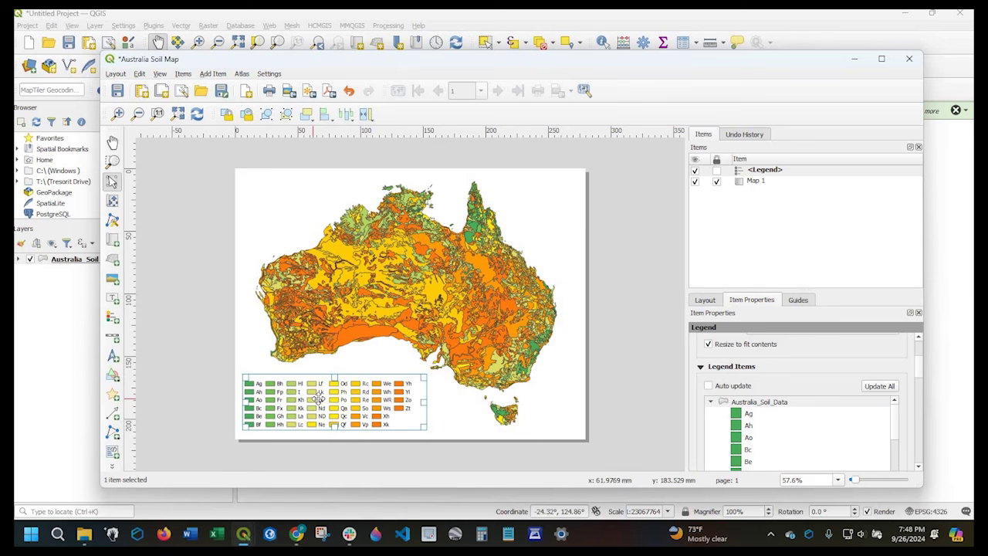
left_click_drag(318, 398, 323, 399)
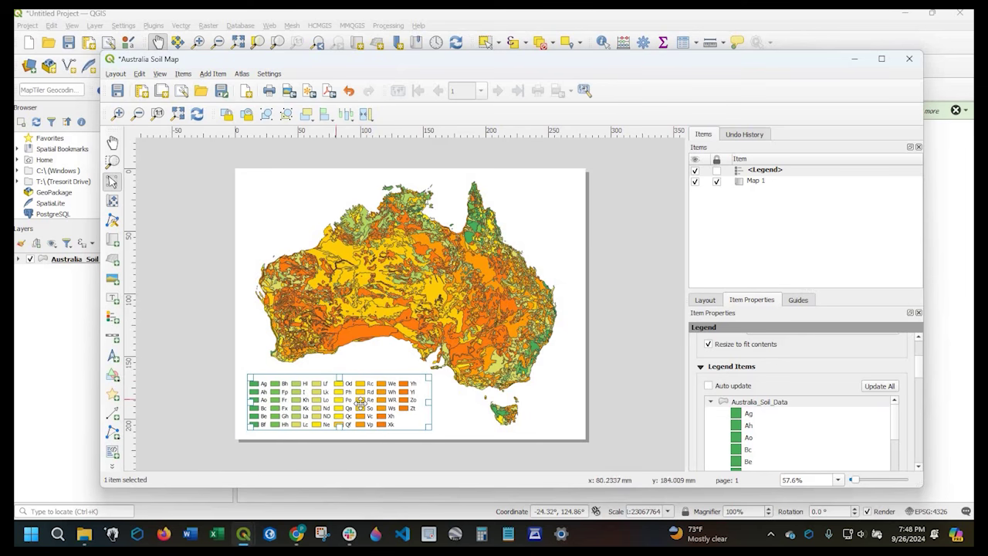
Add a label in the blank area northwest of the map reading "Australia" and "Soil Map" on two lines
left_click(113, 298)
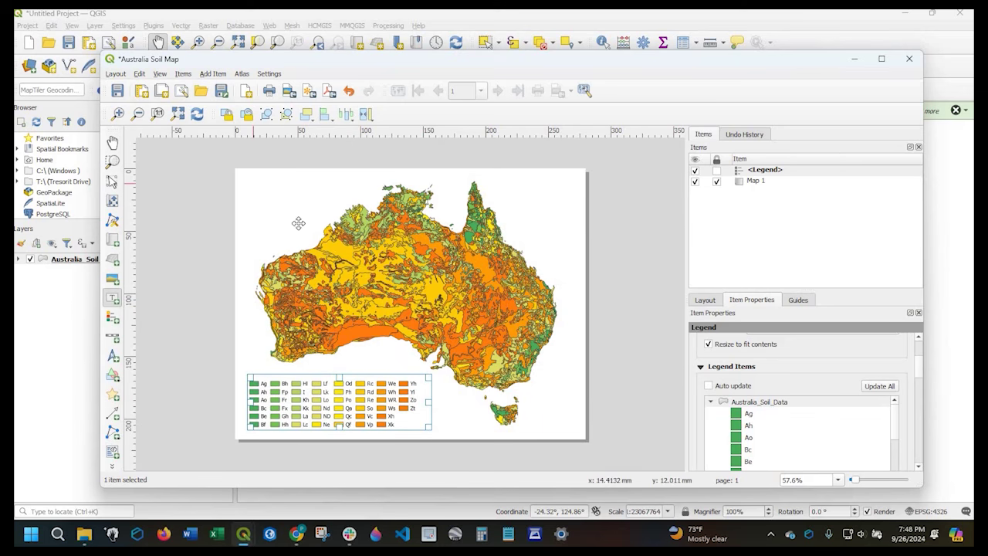
left_click_drag(295, 220, 253, 183)
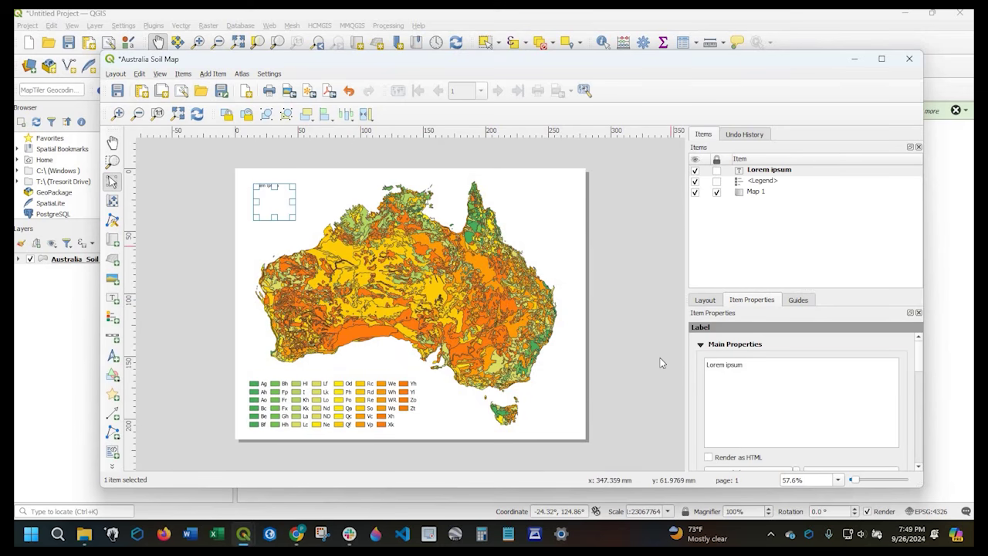
key("ctrl+a")
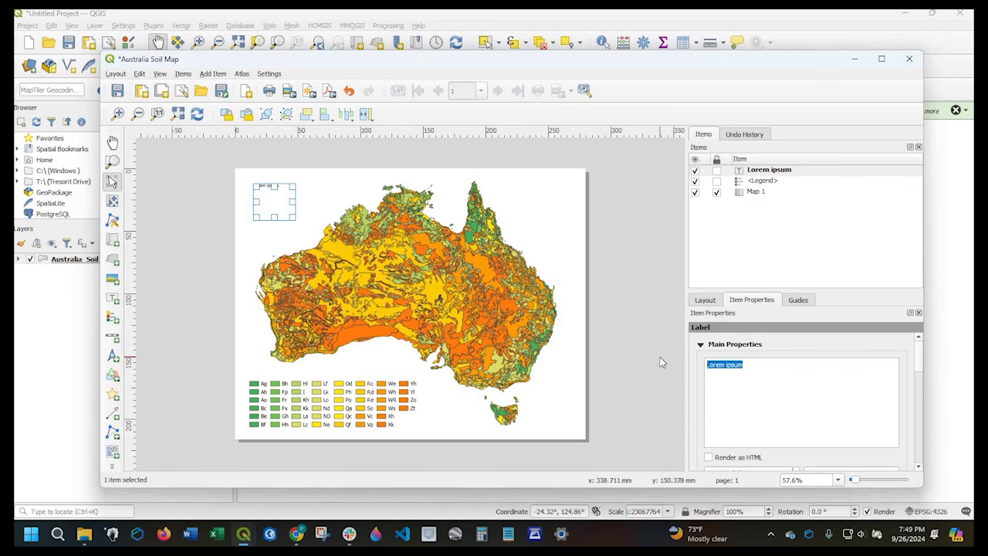
type("Australia Soil Map")
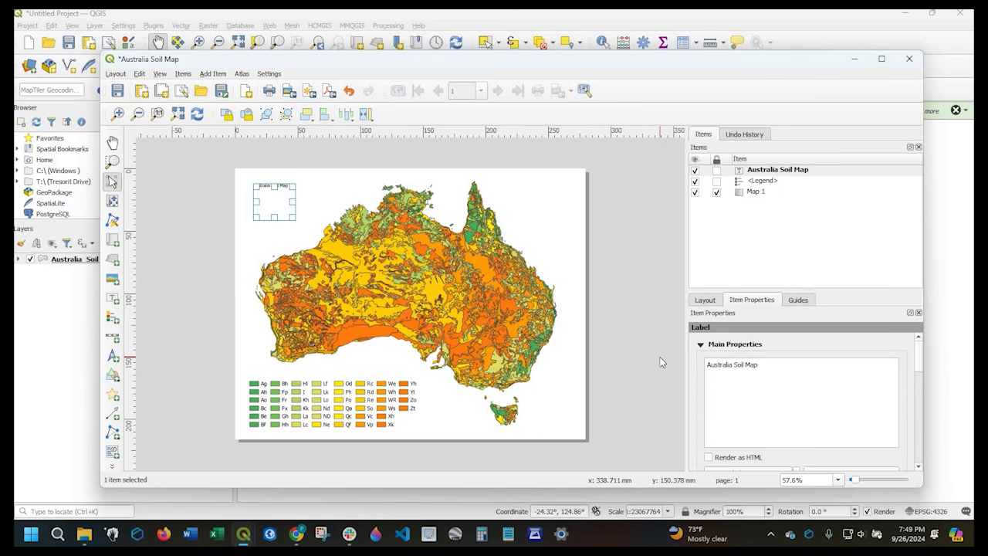
key("Return")
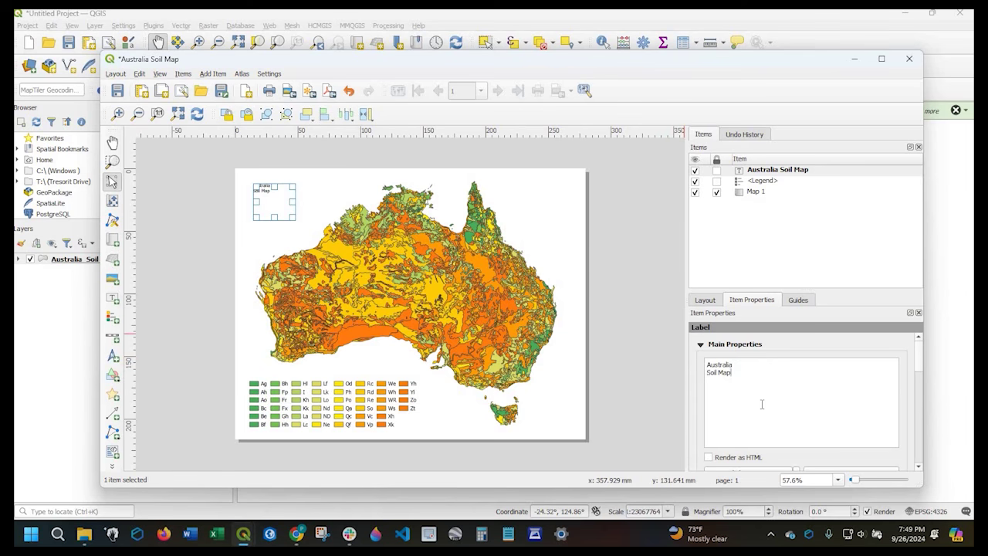
Set the title label's font style to Bold and its size to 24 points
key("ctrl+a")
scroll(772, 417, "down", 2)
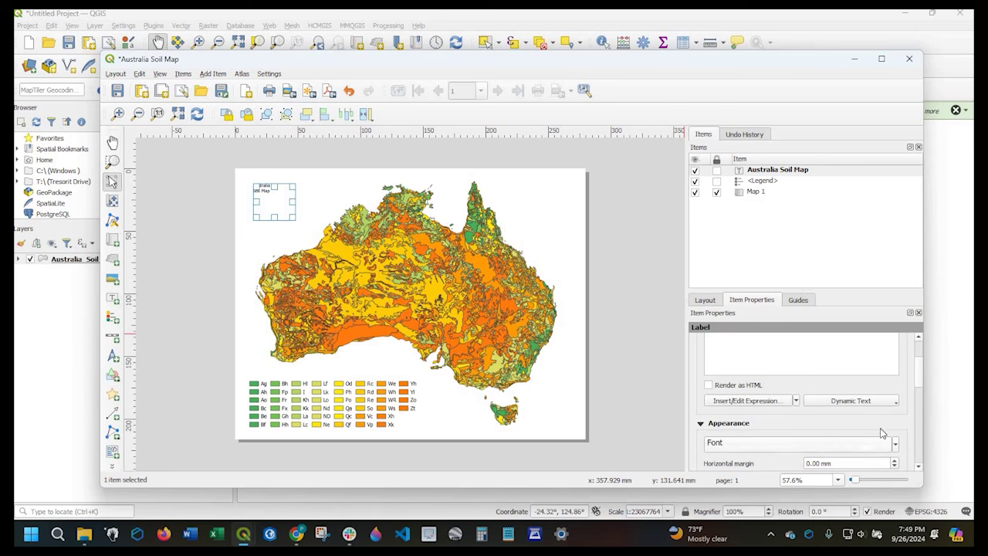
scroll(896, 409, "down", 1)
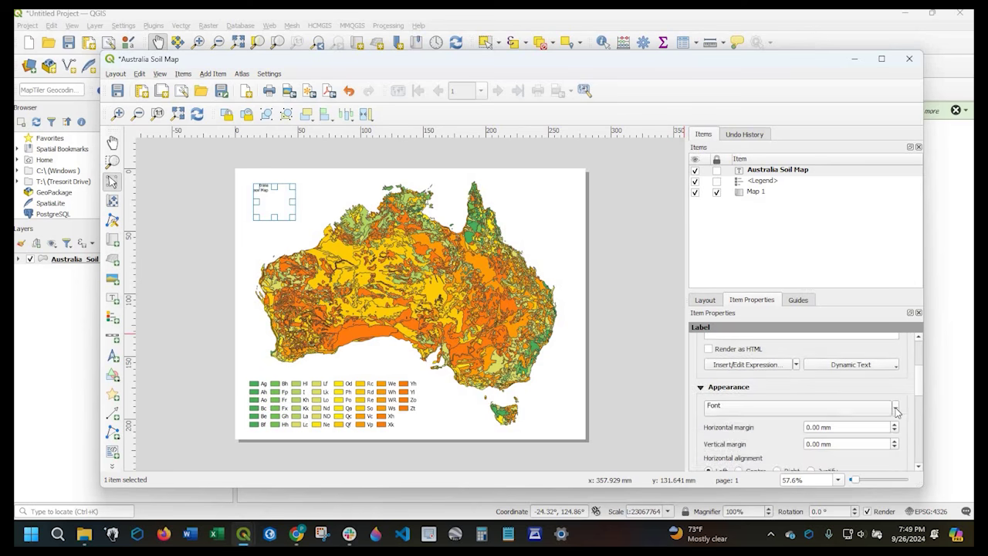
left_click(896, 407)
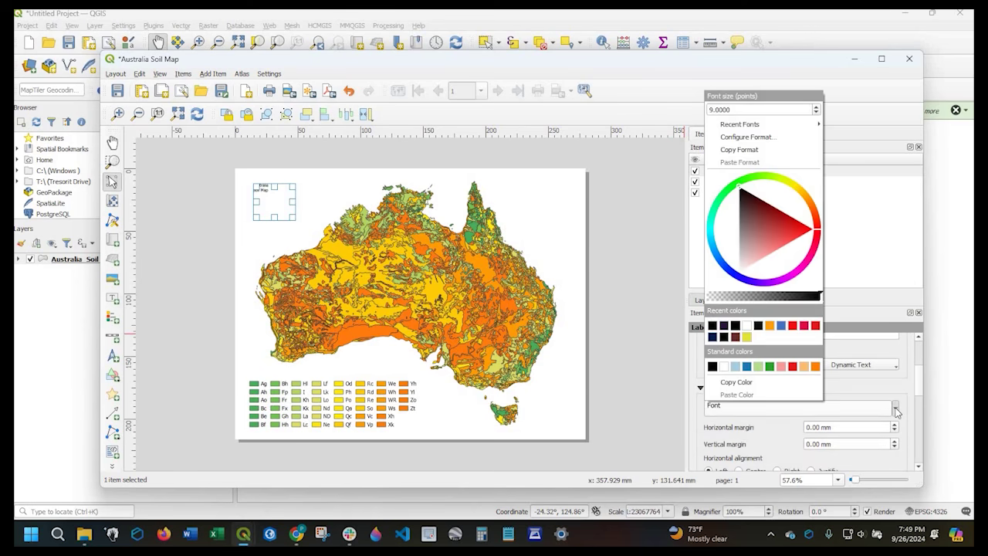
left_click(822, 440)
scroll(758, 433, "down", 1)
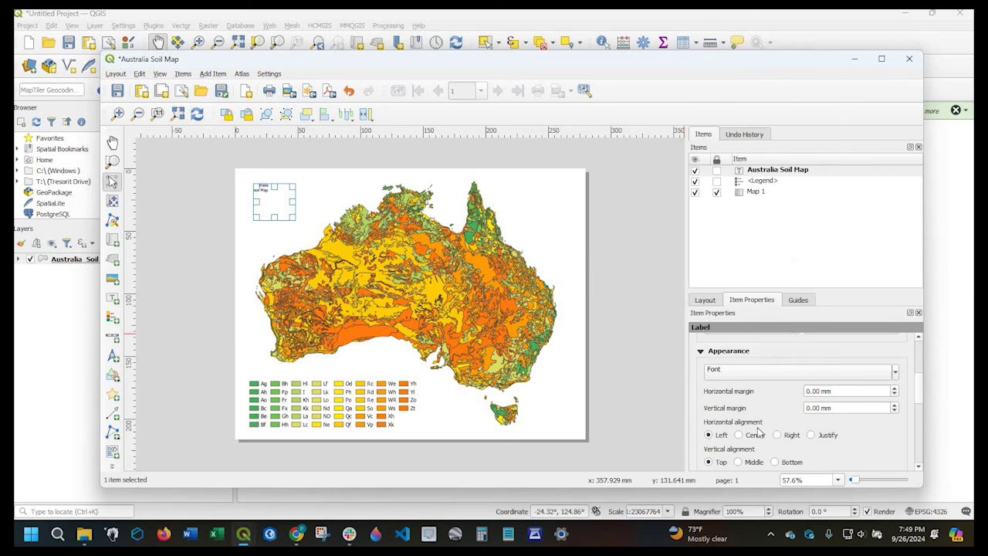
scroll(755, 436, "down", 1)
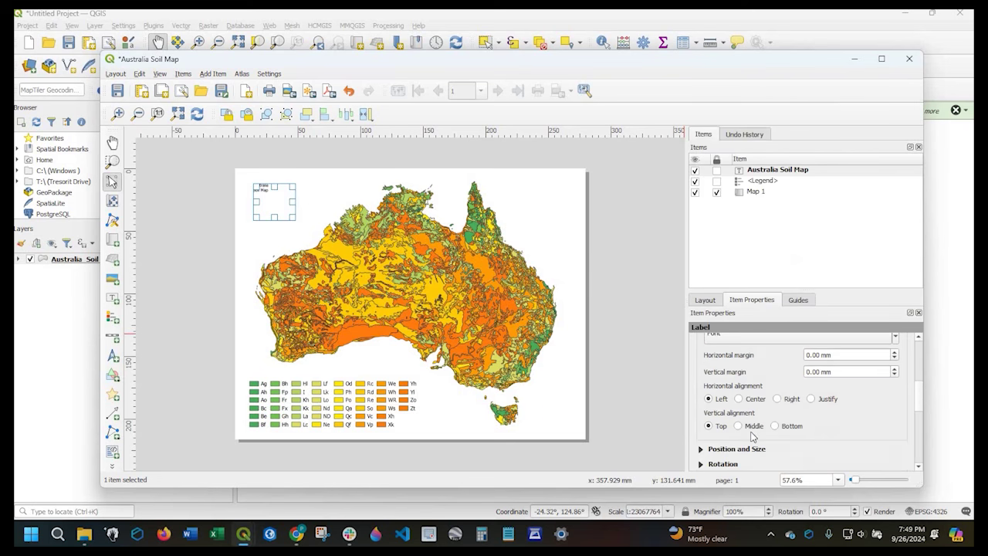
scroll(728, 427, "up", 2)
left_click(745, 372)
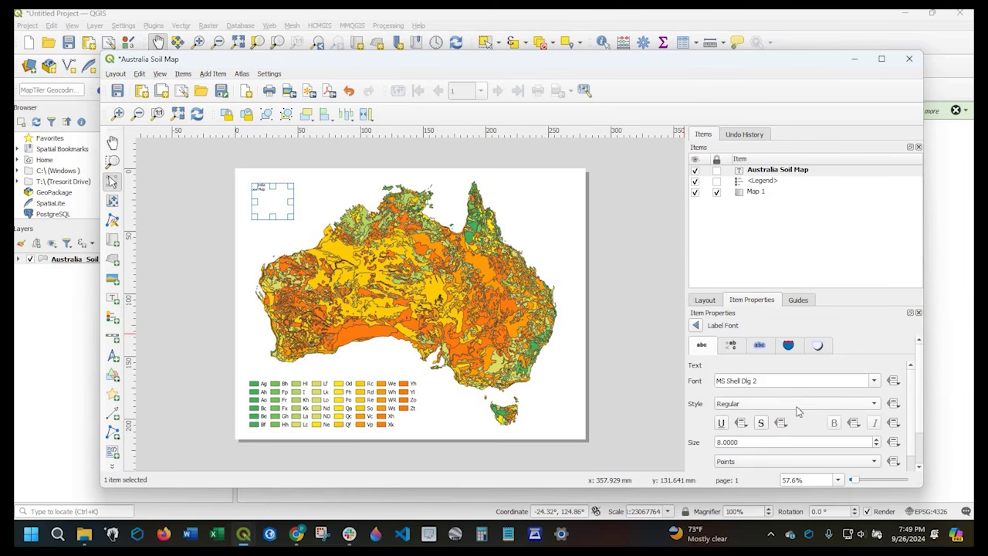
left_click(795, 404)
left_click(764, 417)
key("Tab")
type("24")
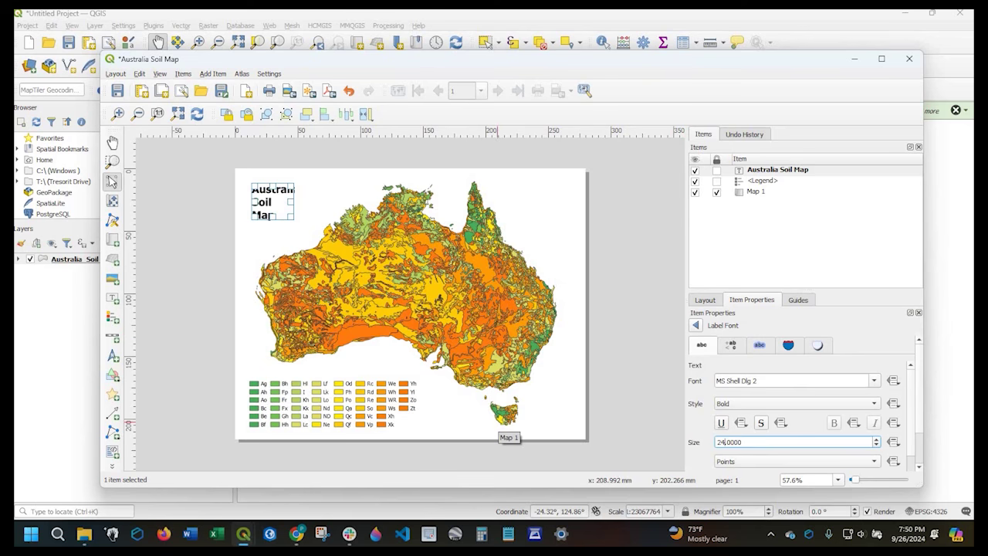
Enlarge and reposition the title label so both lines fit, and center its text horizontally
left_click(293, 201)
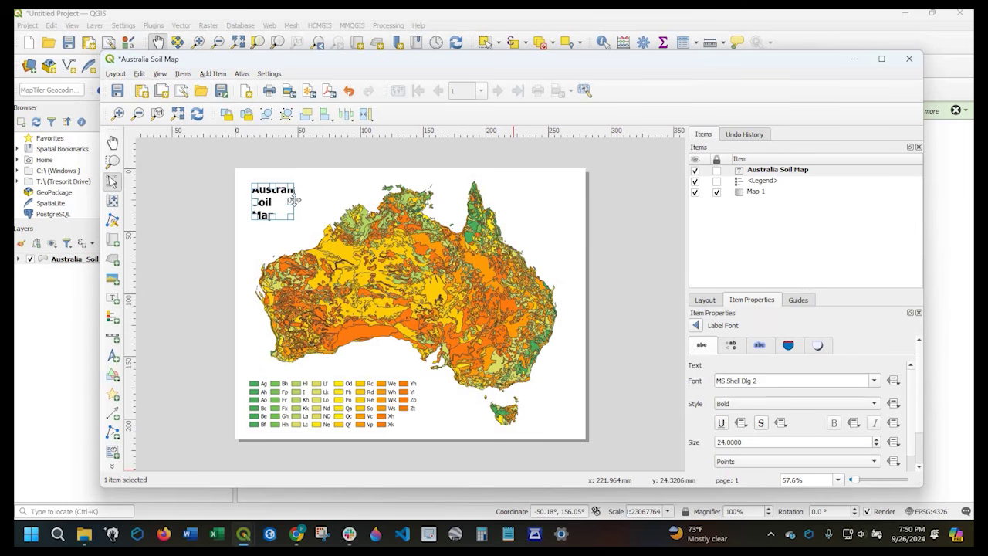
mouse_move(293, 201)
left_mouse_down()
mouse_move(336, 200)
mouse_move(294, 224)
mouse_move(242, 204)
mouse_move(290, 185)
mouse_move(278, 192)
left_mouse_up()
left_click(739, 435)
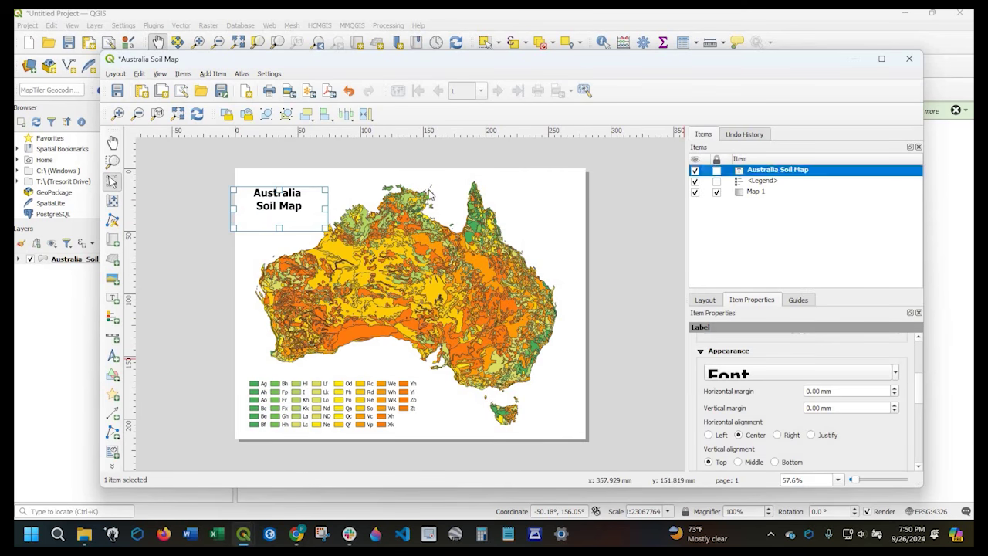
left_click(426, 324)
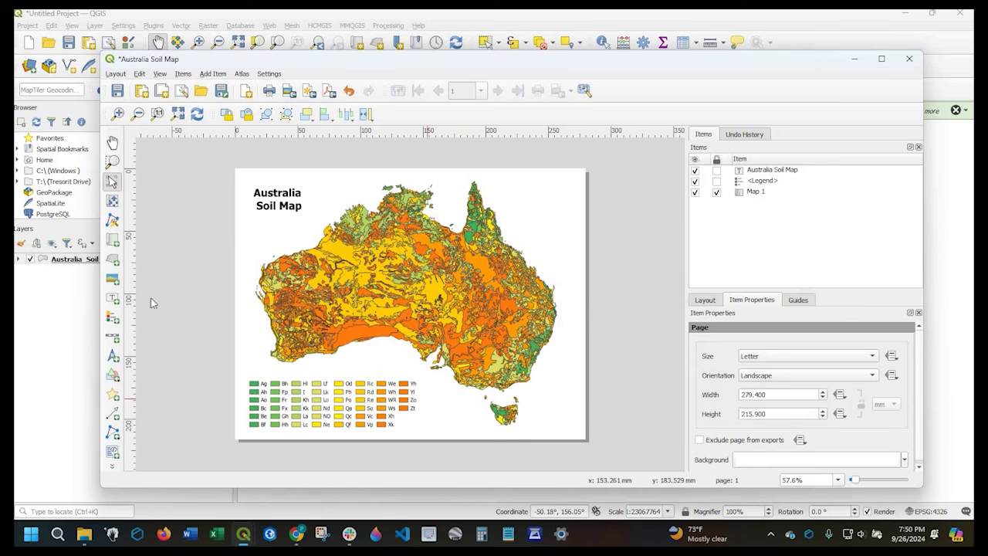
Add a Single Box scale bar in kilometers for Map 1 and position it between the legend and Tasmania
left_click(112, 337)
mouse_move(431, 424)
left_mouse_down()
mouse_move(503, 425)
mouse_move(519, 440)
mouse_move(454, 418)
left_mouse_up()
left_click_drag(465, 431, 465, 420)
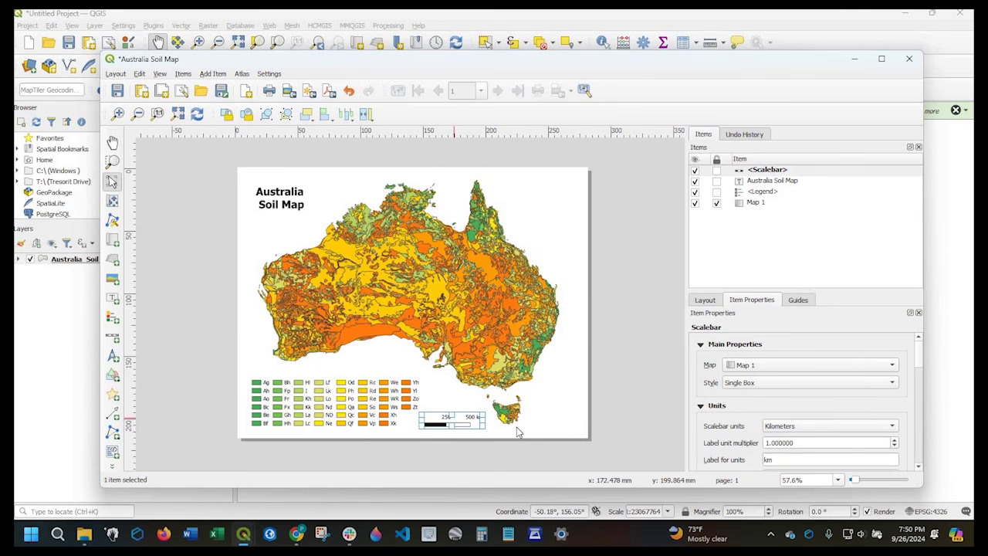
left_click(462, 413)
left_click(474, 423)
left_click(180, 339)
Place a north arrow in the blank area east of Tasmania and change its symbol to a solid grey arrowhead
left_click(113, 356)
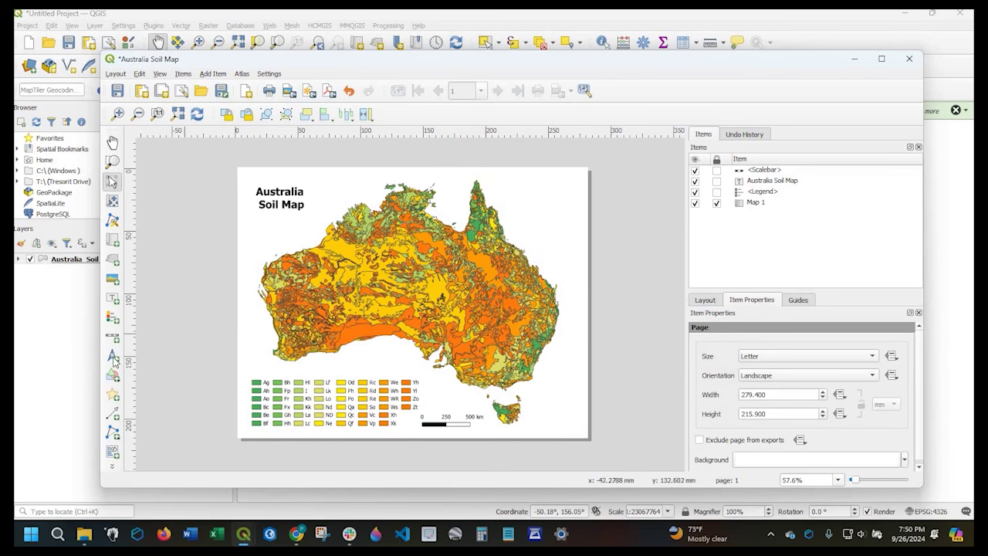
left_click_drag(549, 402, 569, 431)
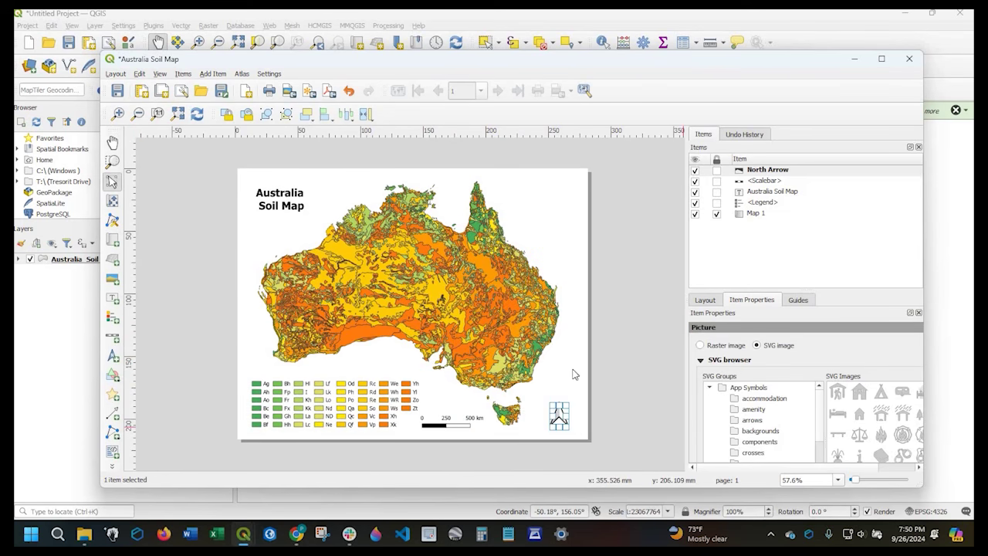
left_click(573, 426)
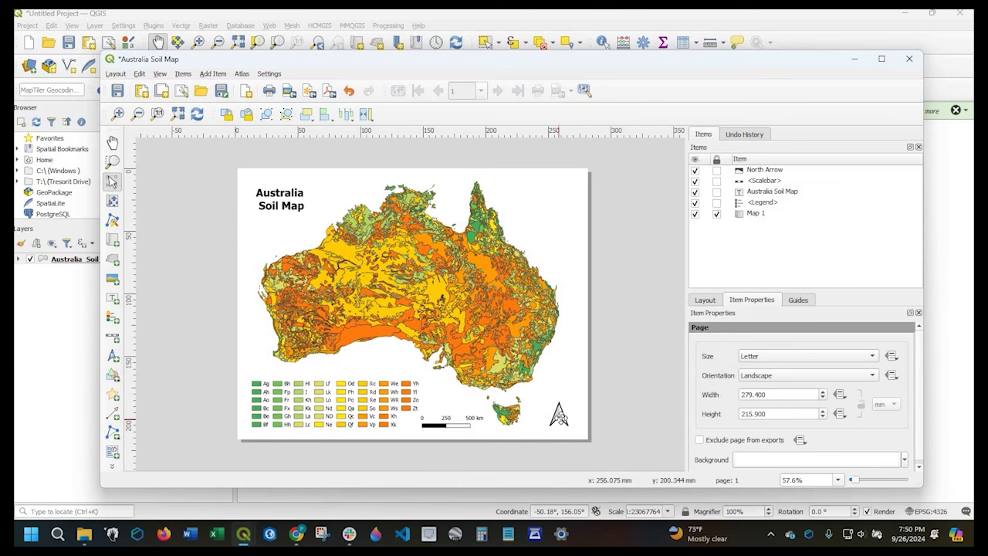
left_click(558, 417)
left_click(563, 413)
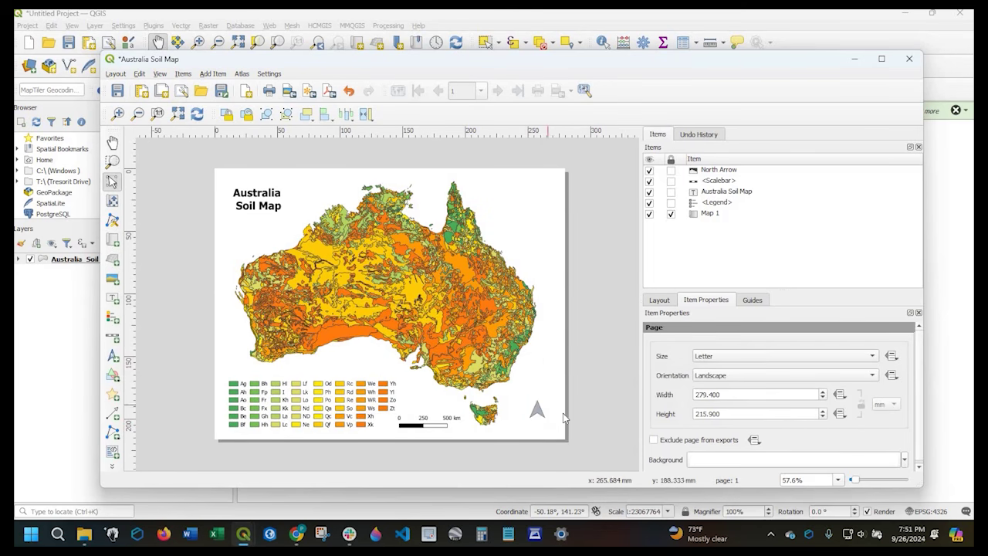
Delete the north arrow east of Tasmania
left_click(536, 417)
key("Delete")
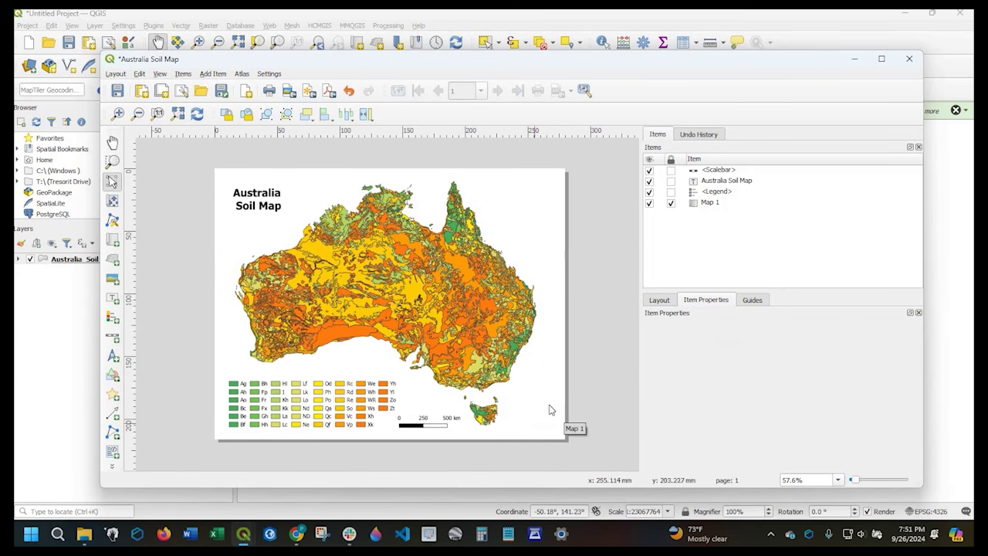